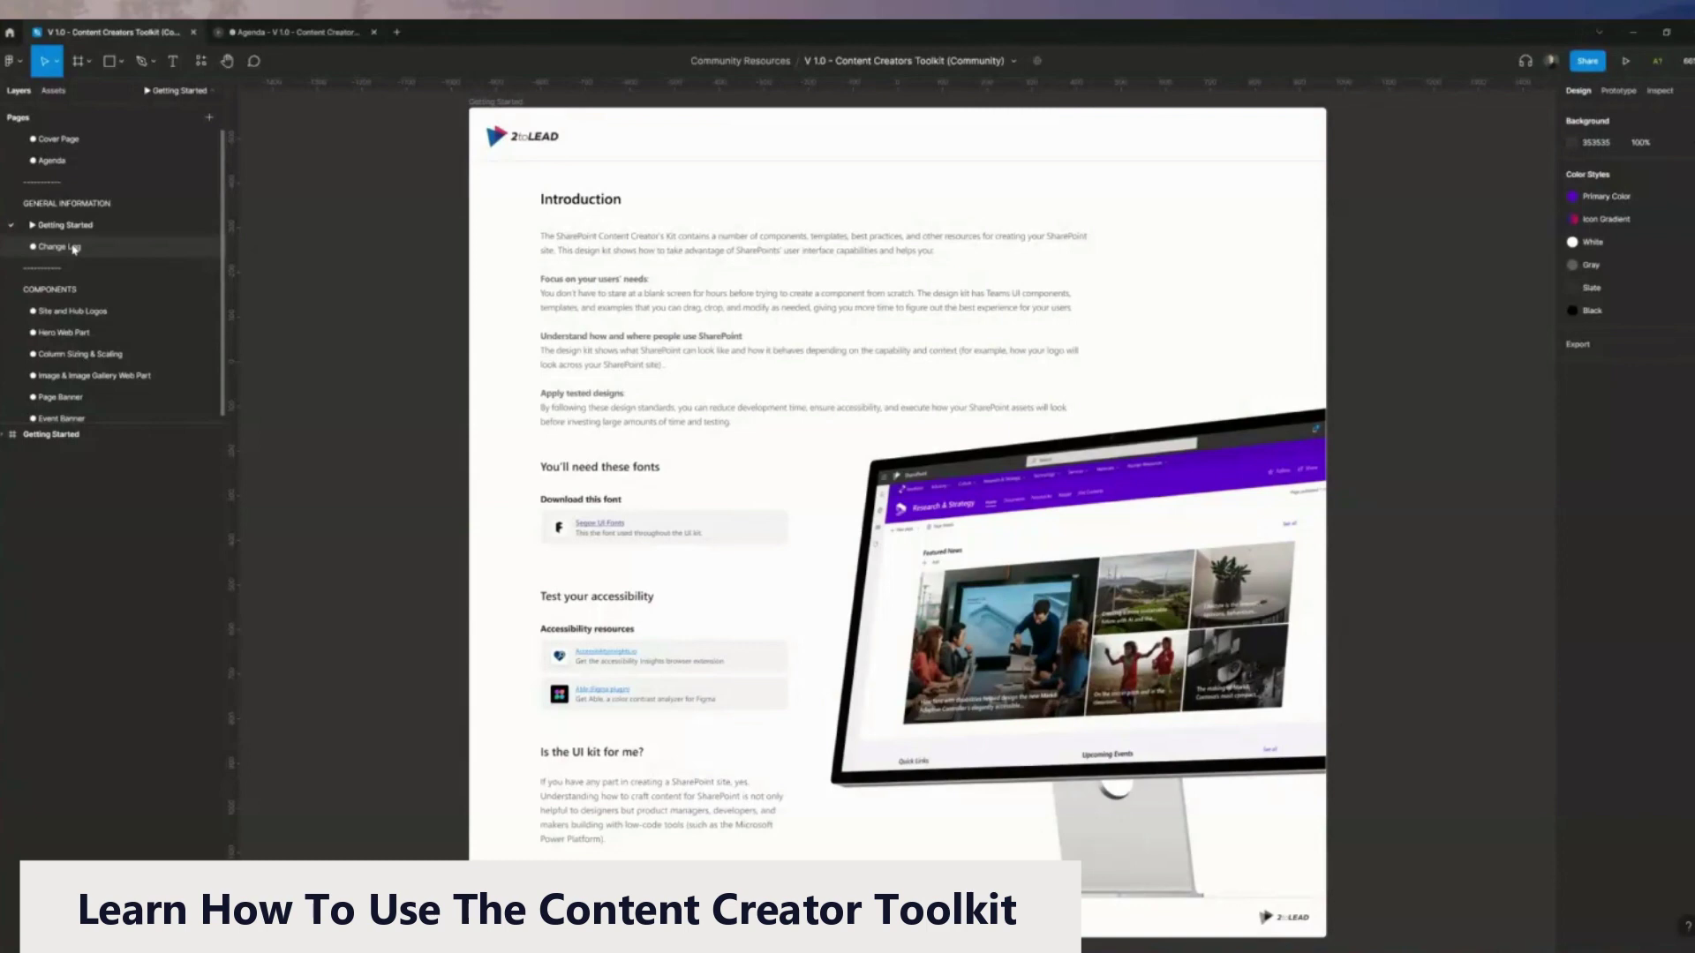
Step: Look over the Change Log page and open the Site and Hub Logos page with its header zone previews
left_click(60, 247)
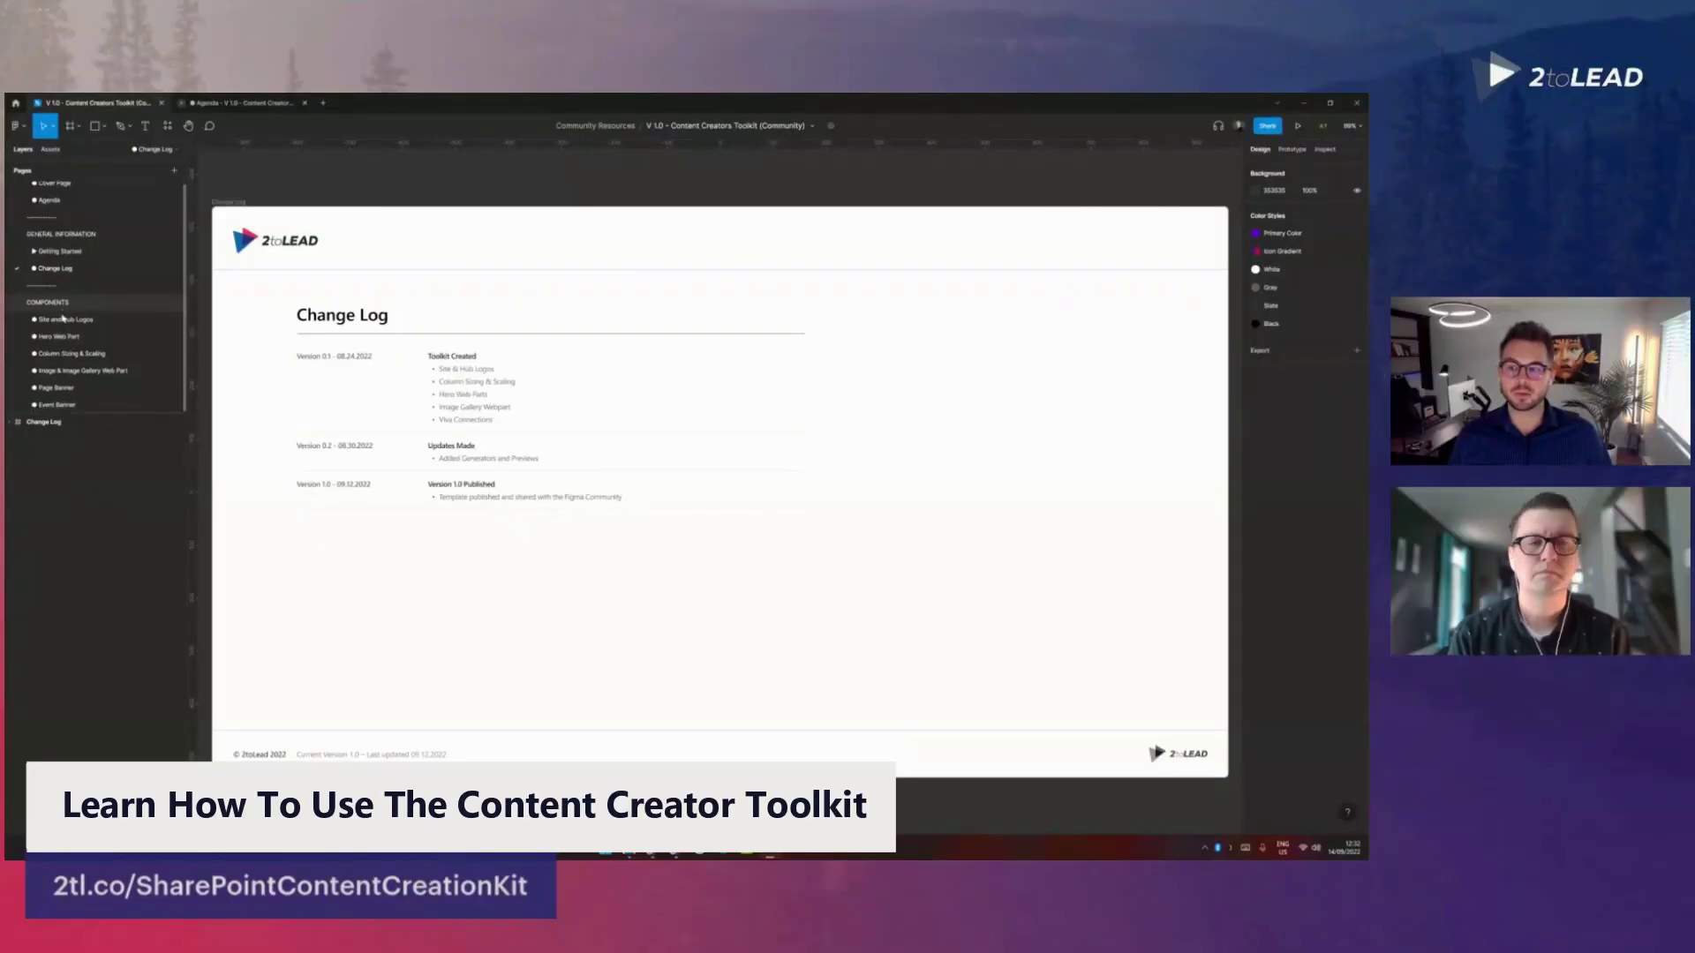
left_click(69, 312)
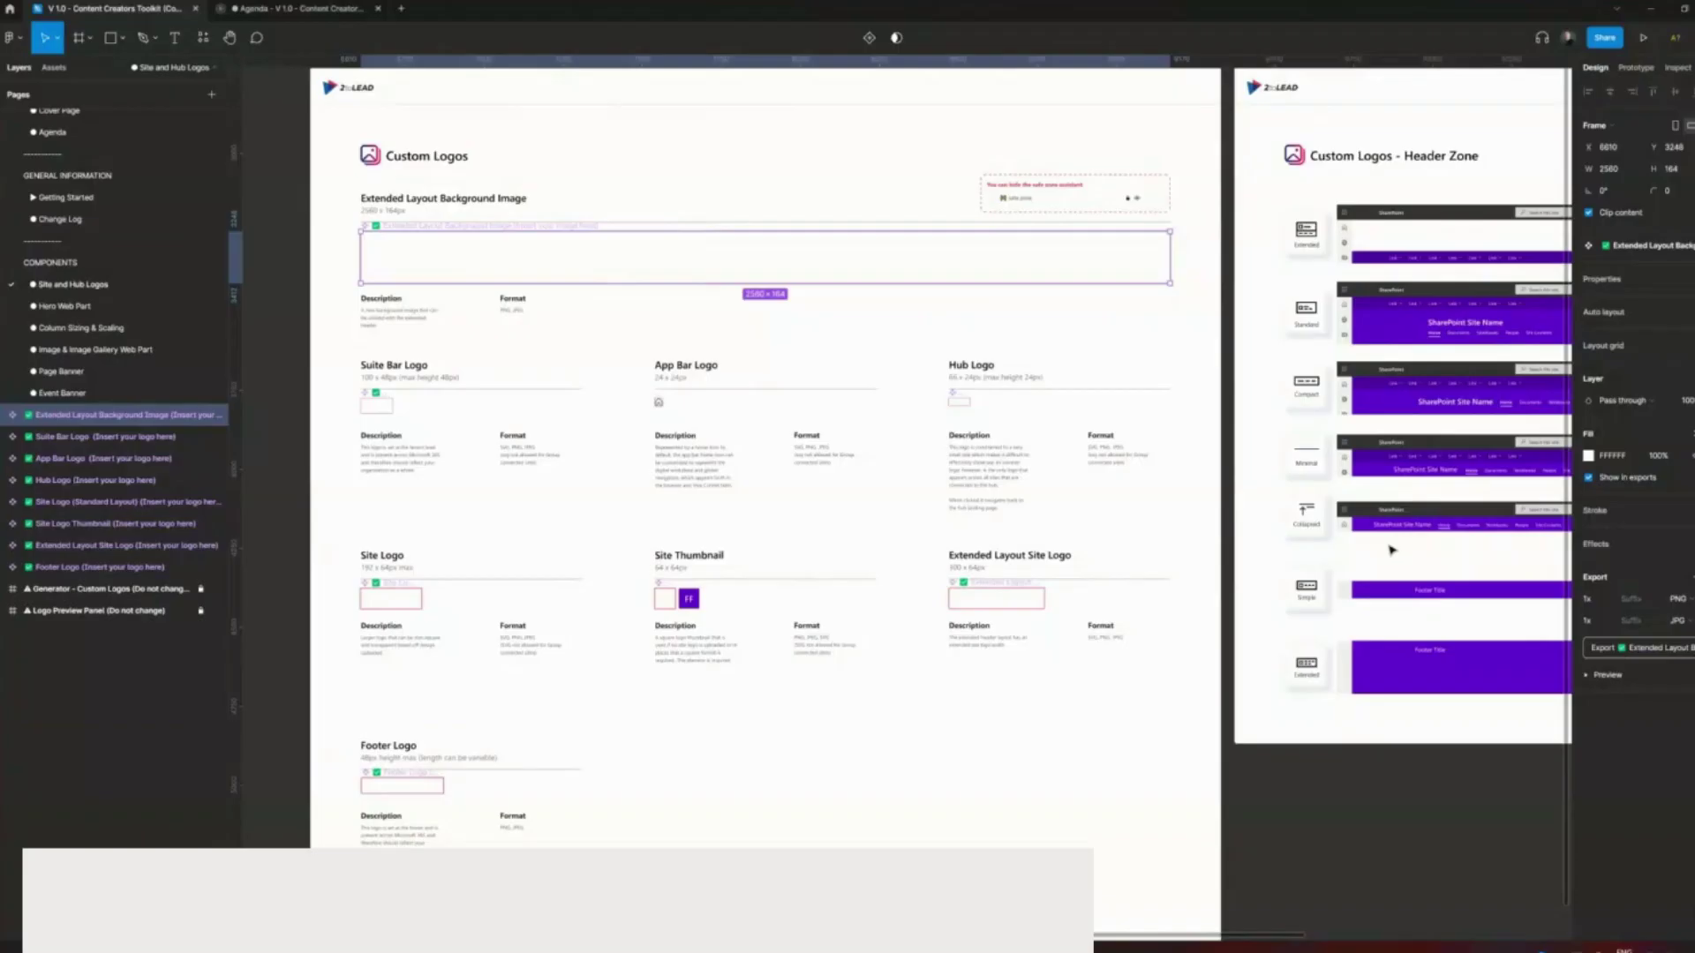
scroll(1338, 556, "right", 2)
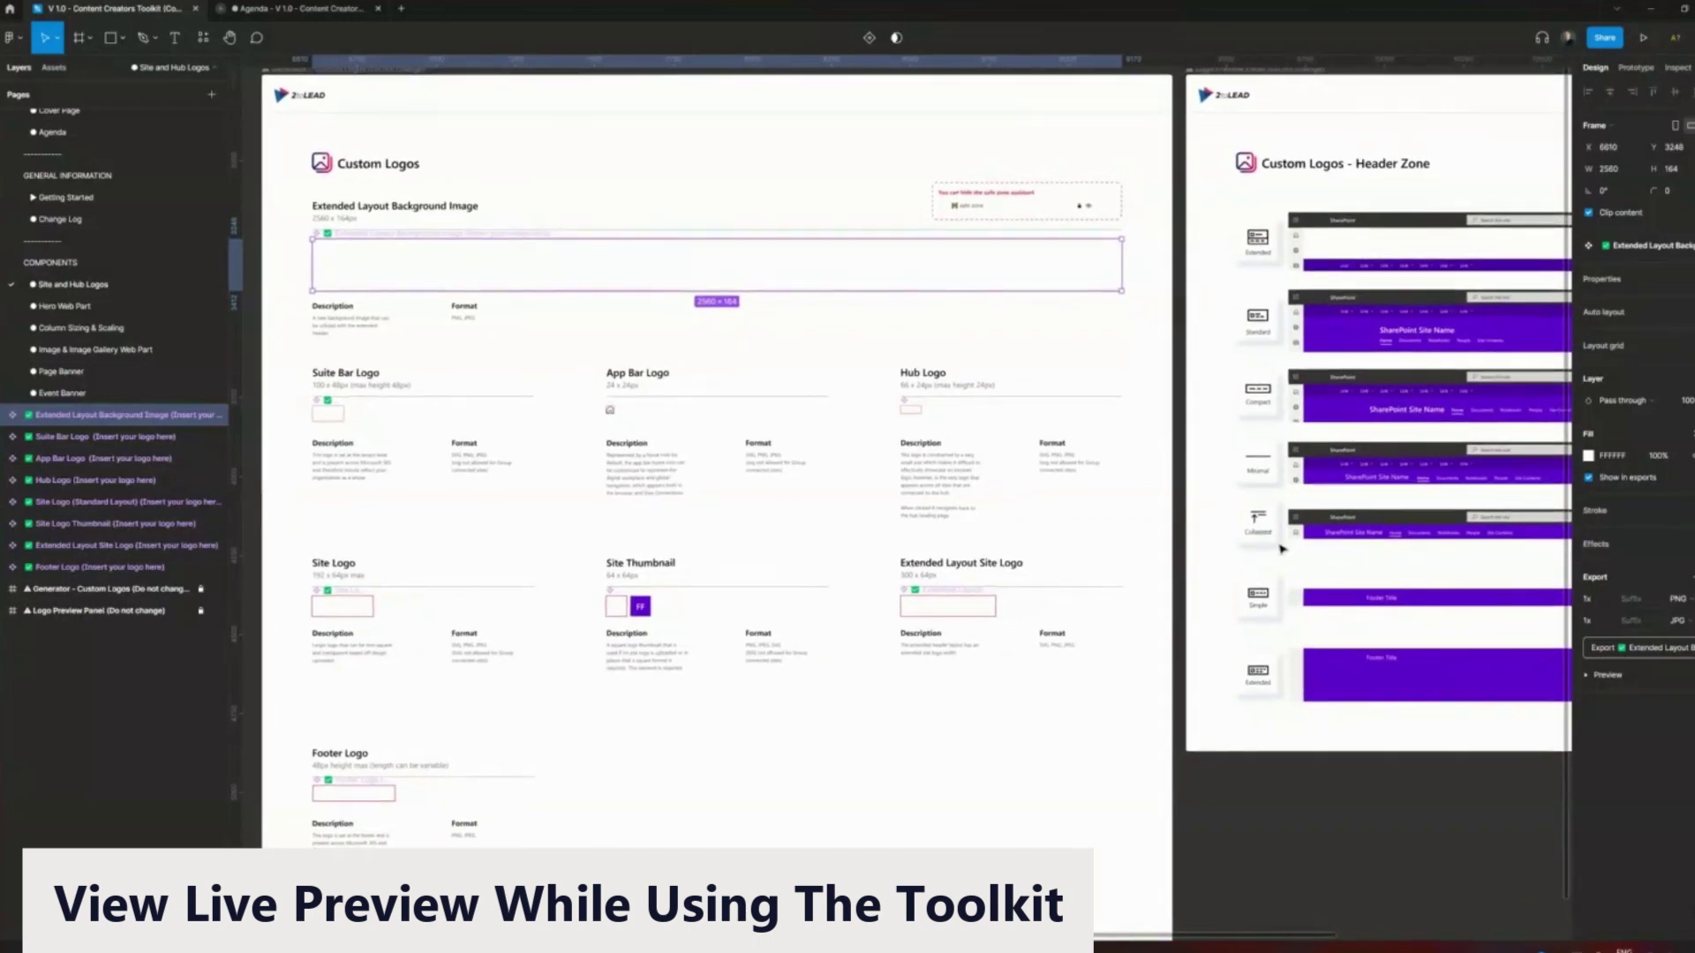
scroll(1480, 481, "right", 3)
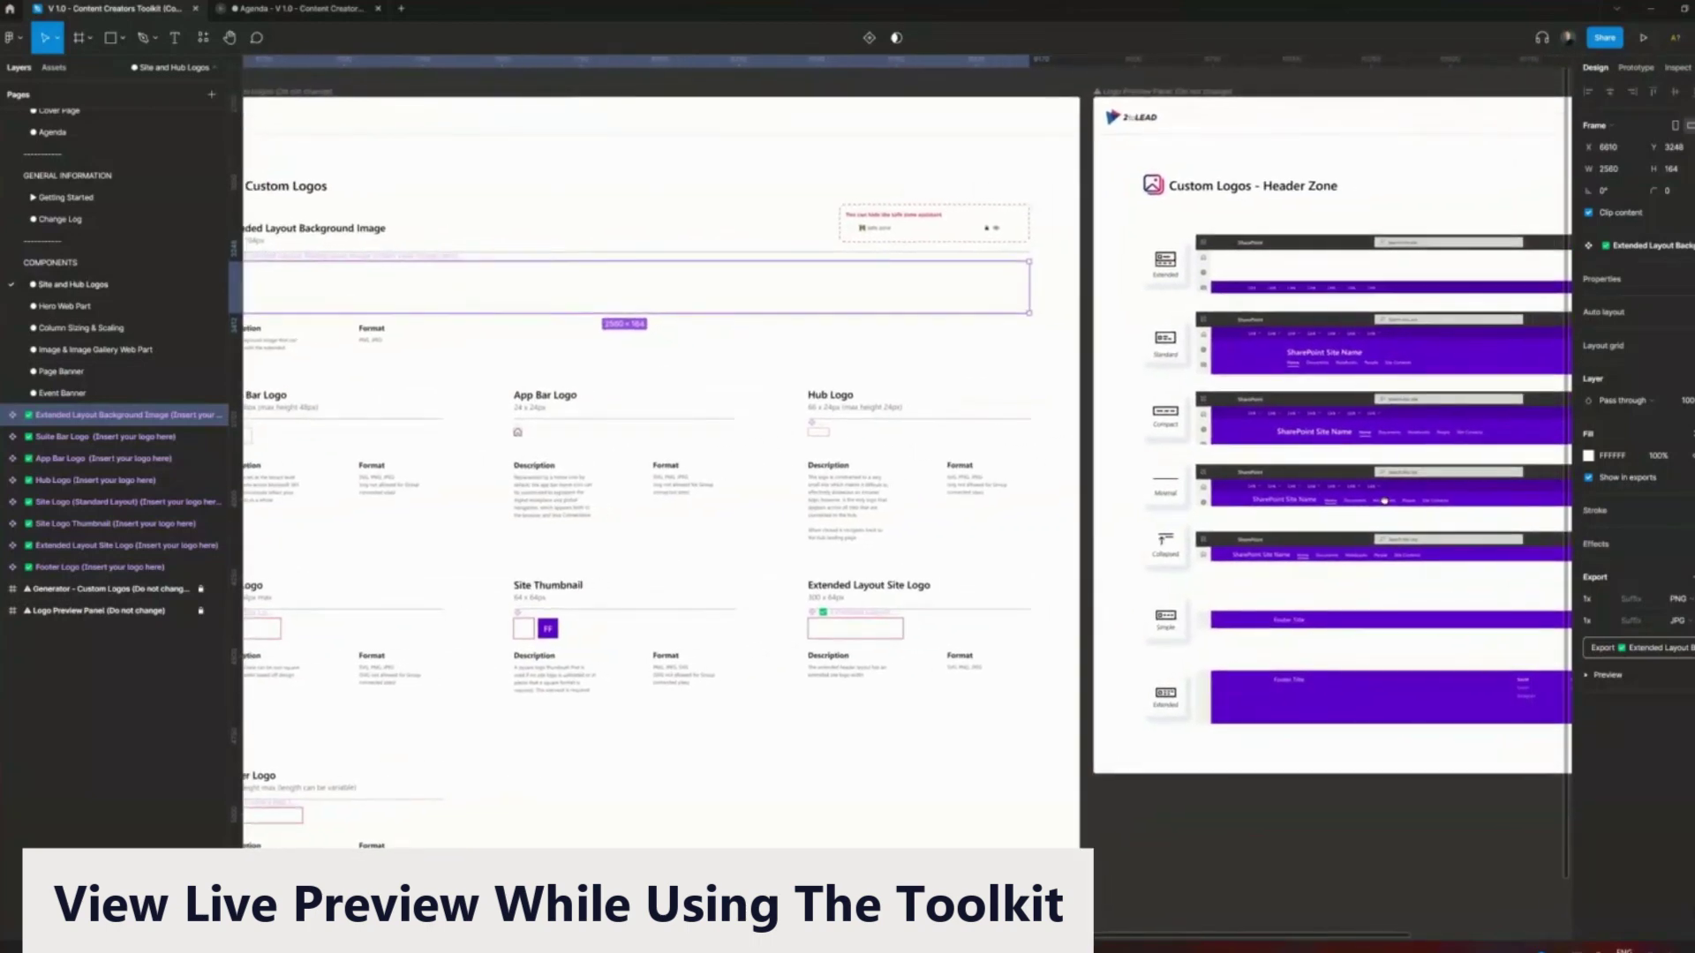
scroll(1200, 545, "left", 2)
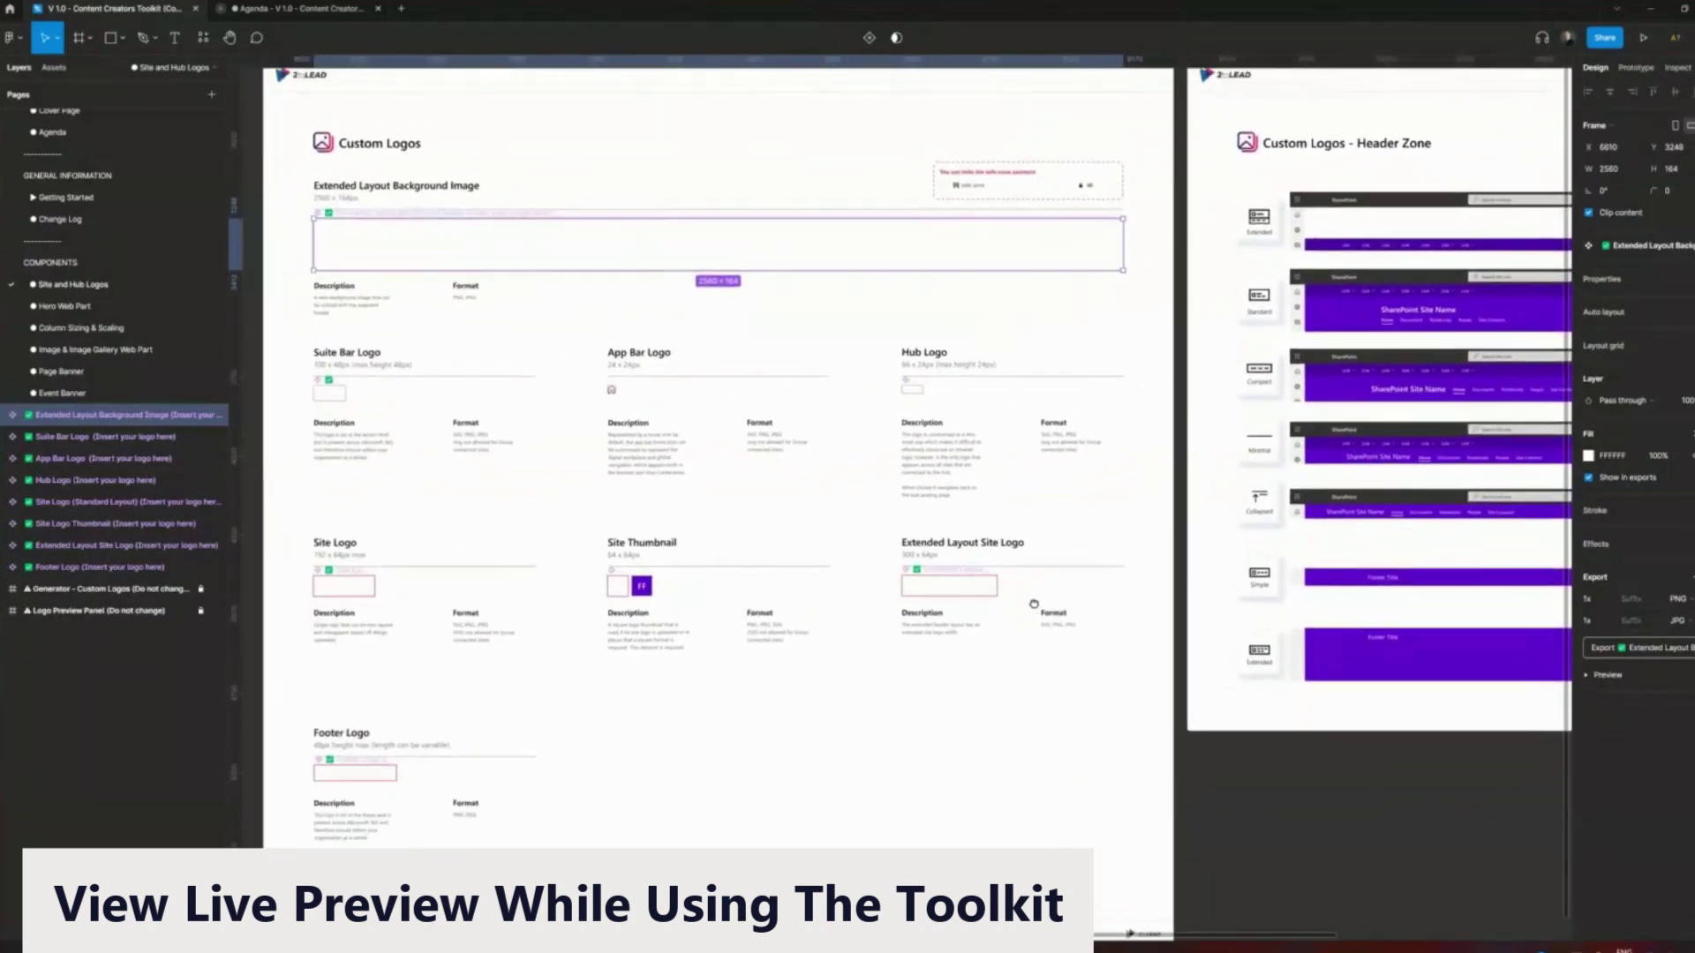
Step: Draw a star about 138 px wide inside the Extended Layout Background Image placeholder and check it in the header zone preview
left_click(112, 37)
left_click(124, 40)
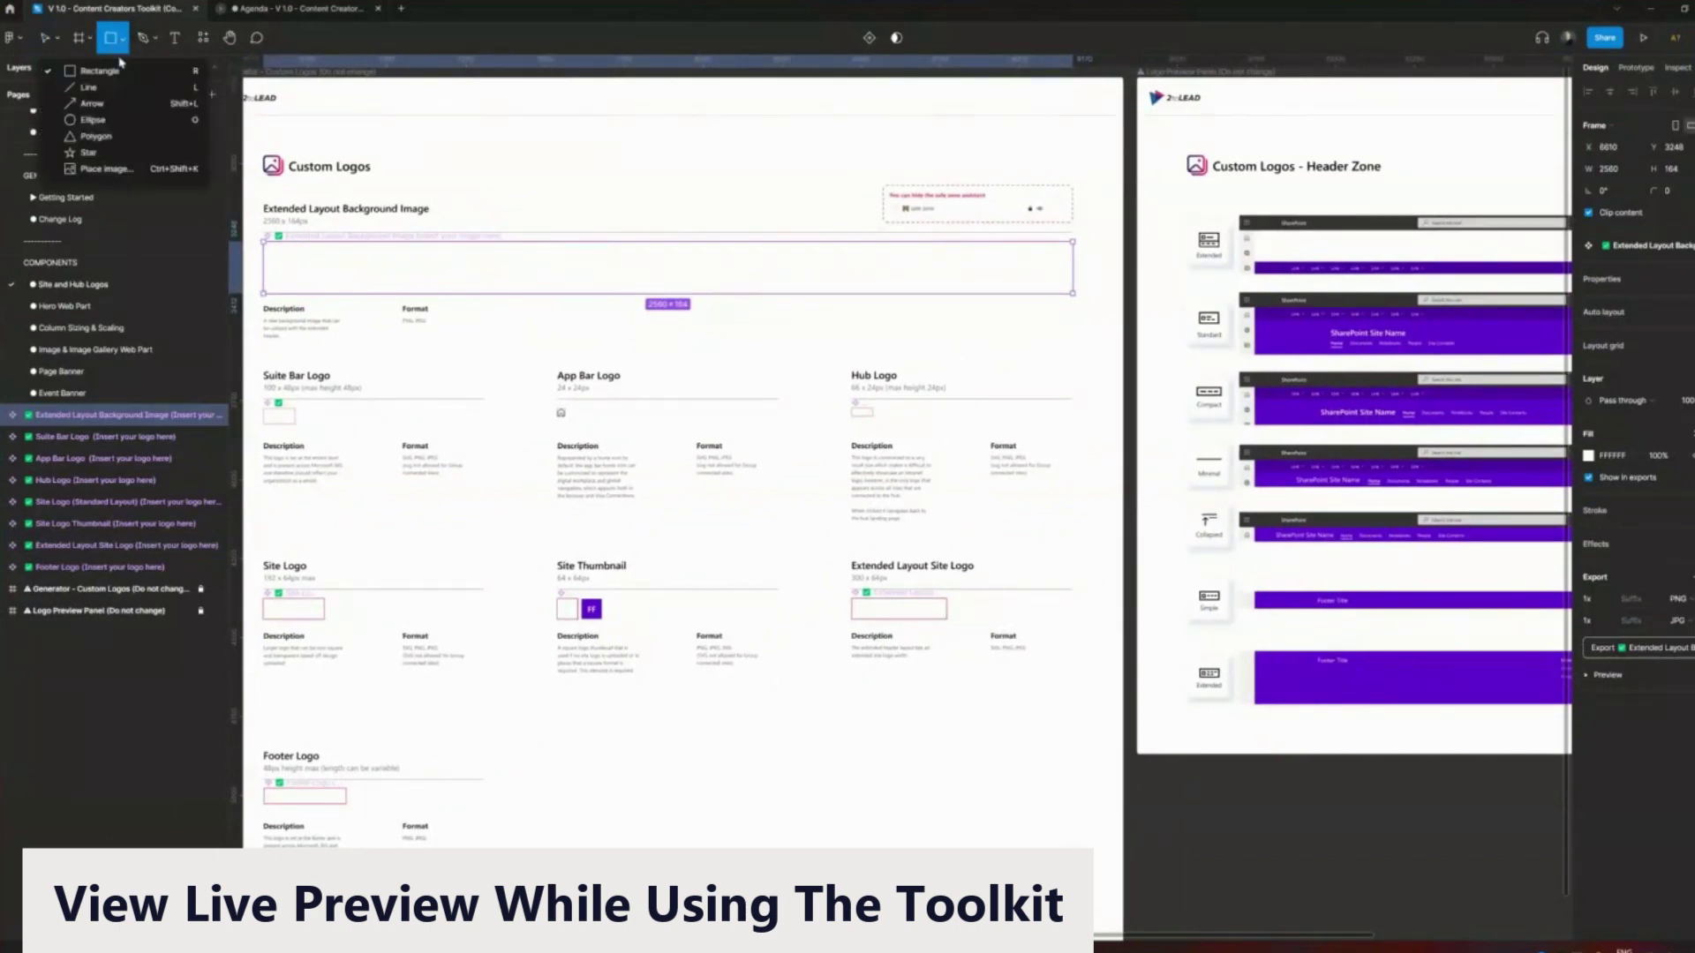
left_click(97, 162)
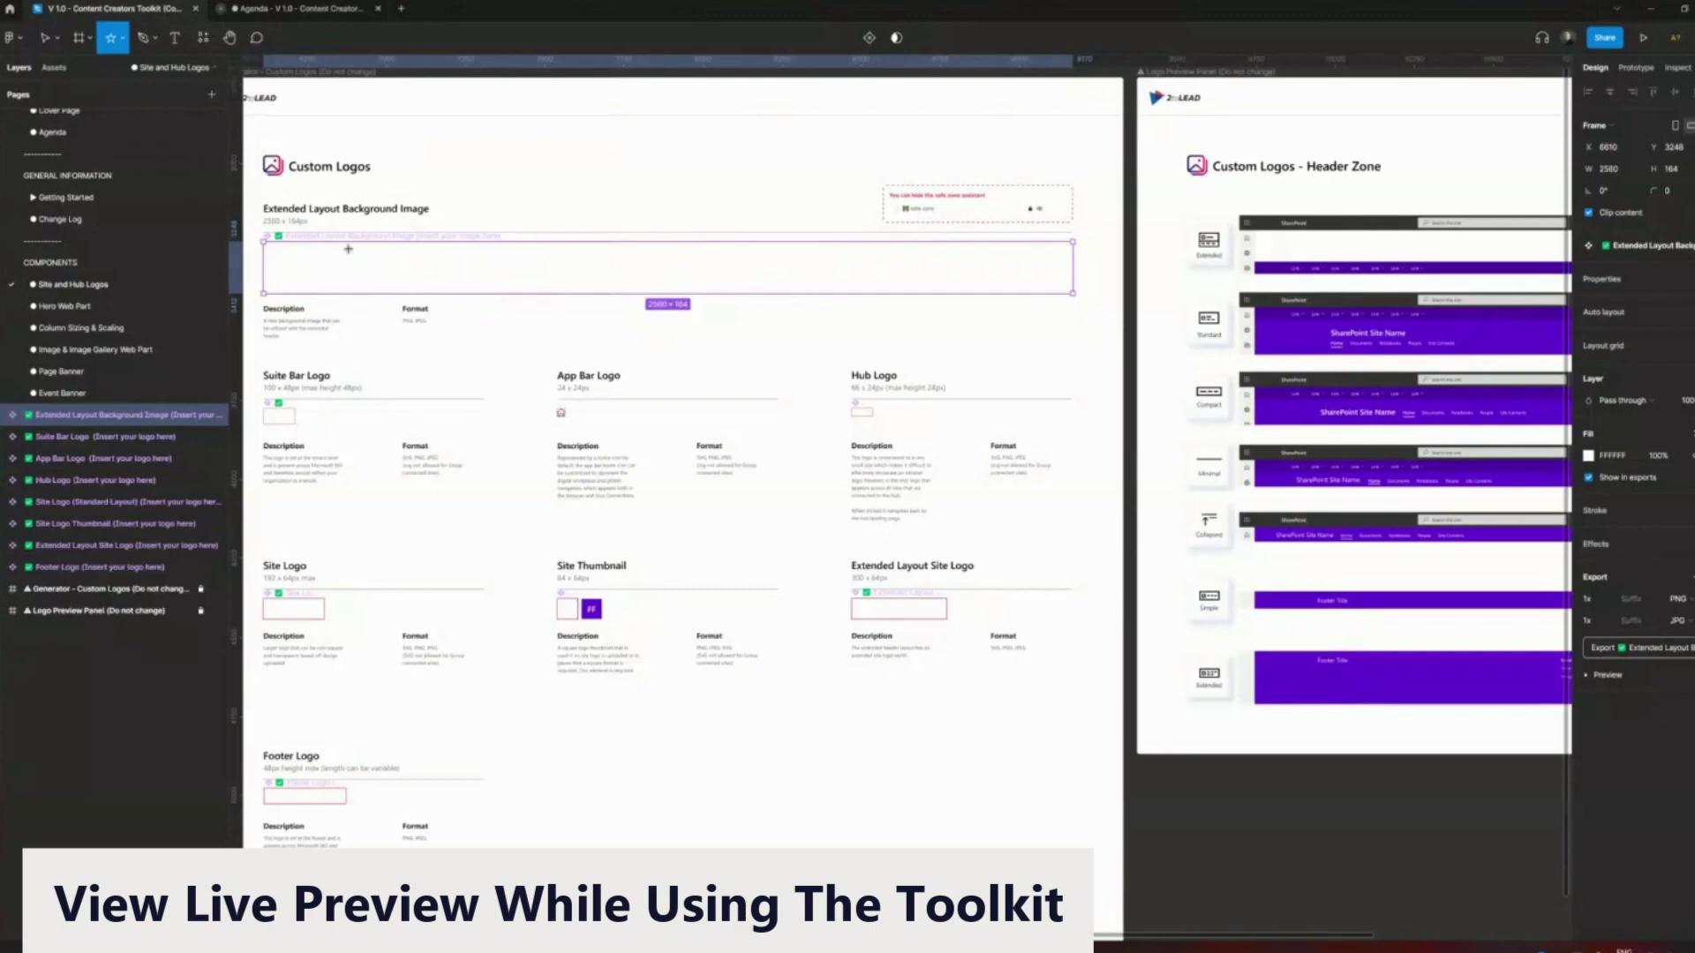
left_click_drag(345, 247, 393, 284)
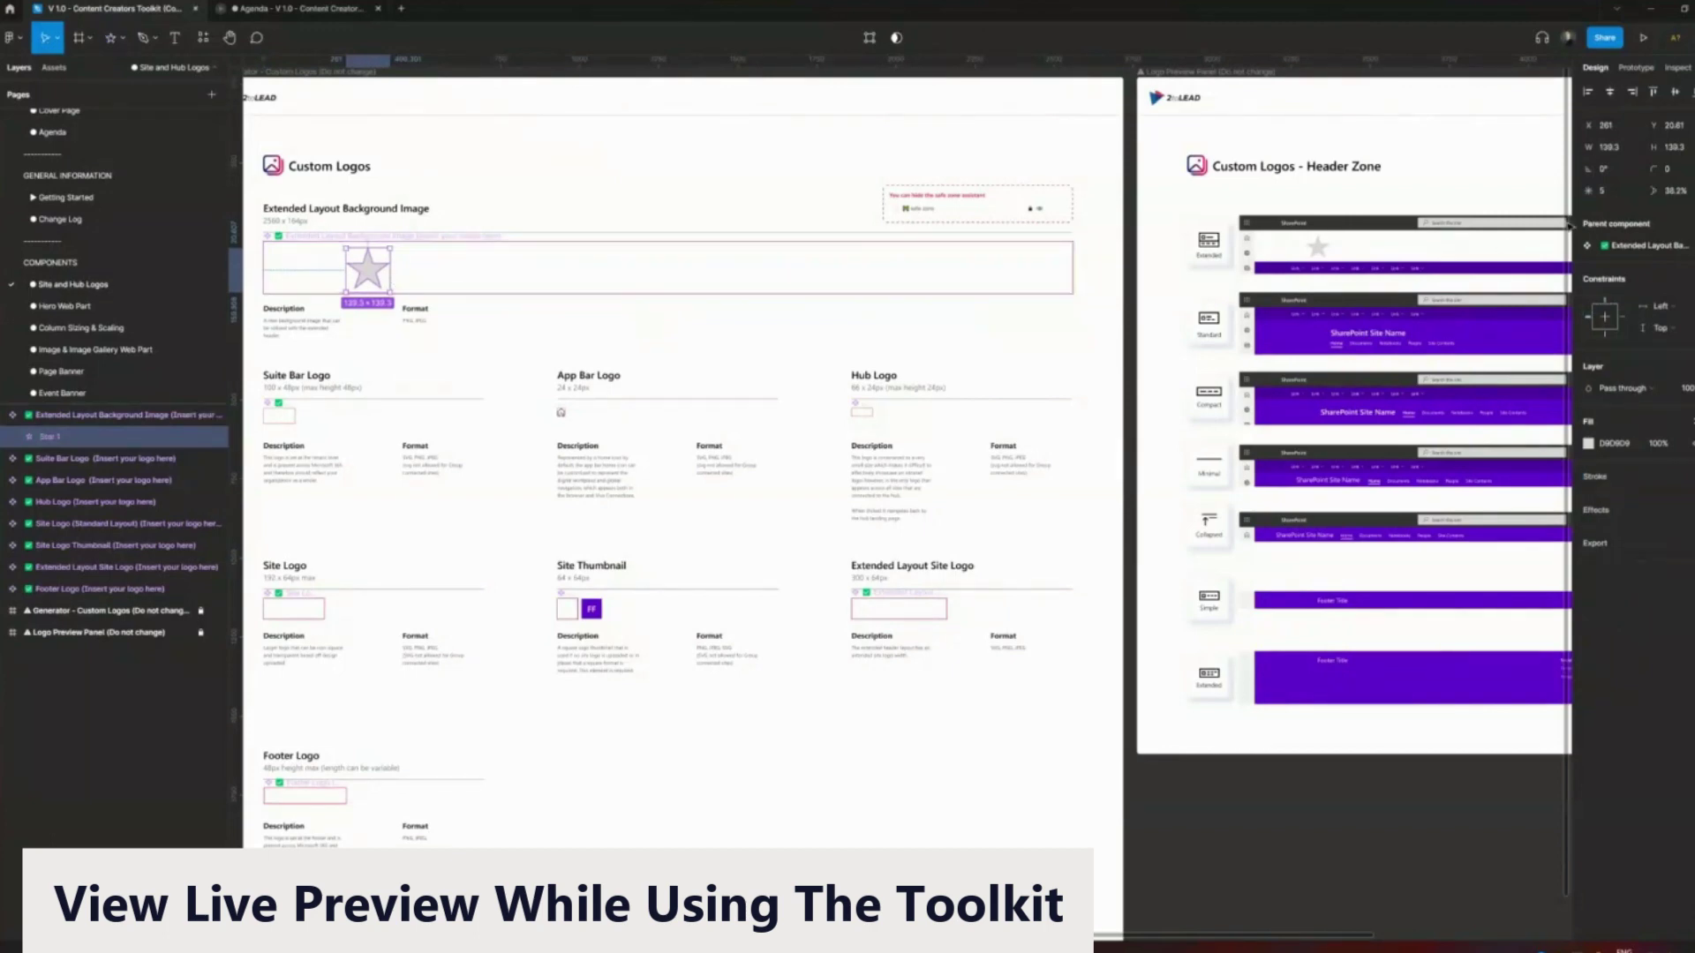
scroll(1022, 334, "right", 4)
scroll(1022, 334, "up", 1)
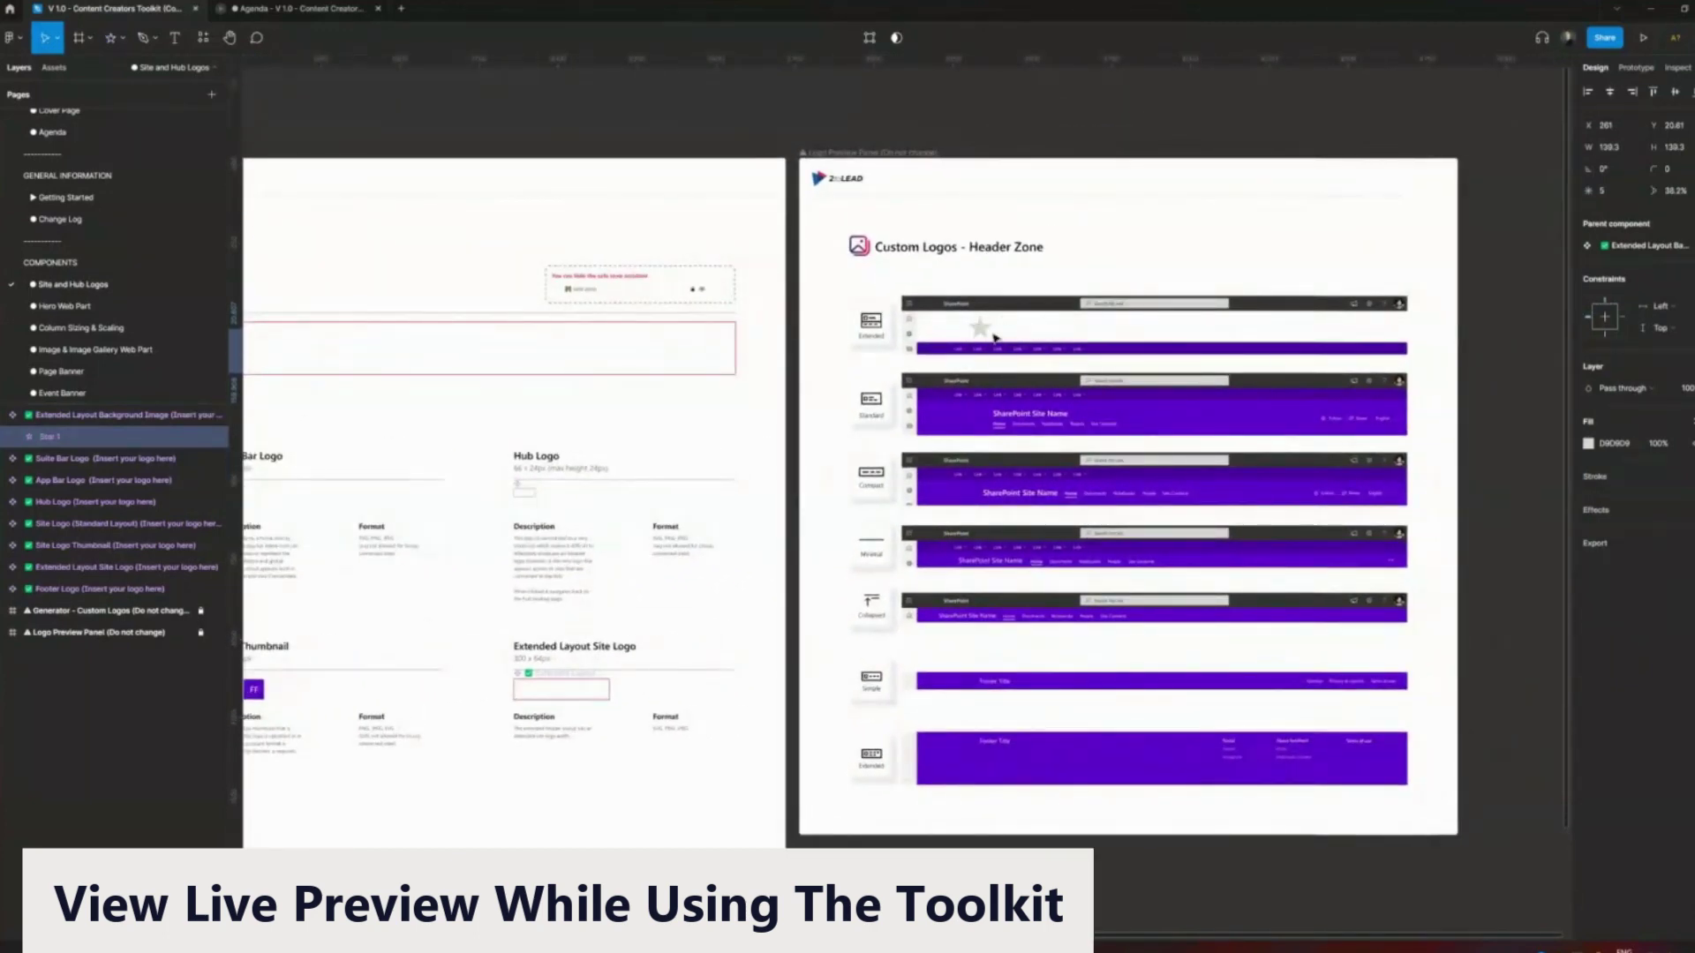
left_click_drag(556, 487, 893, 376)
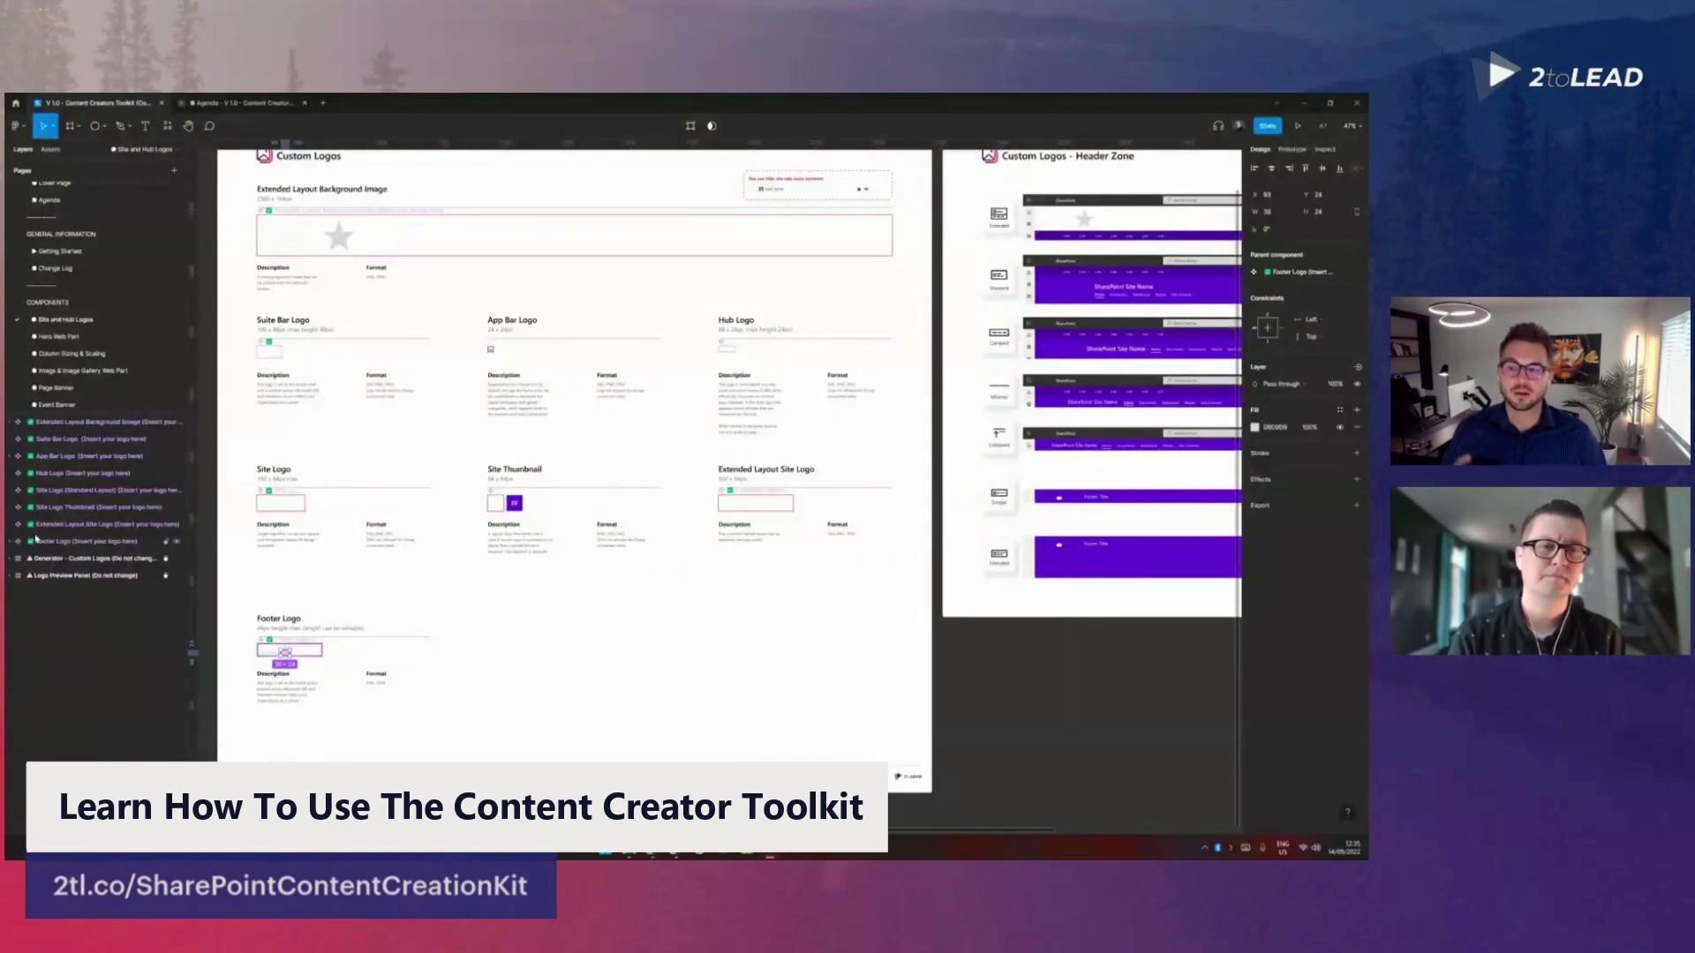
left_click(111, 441)
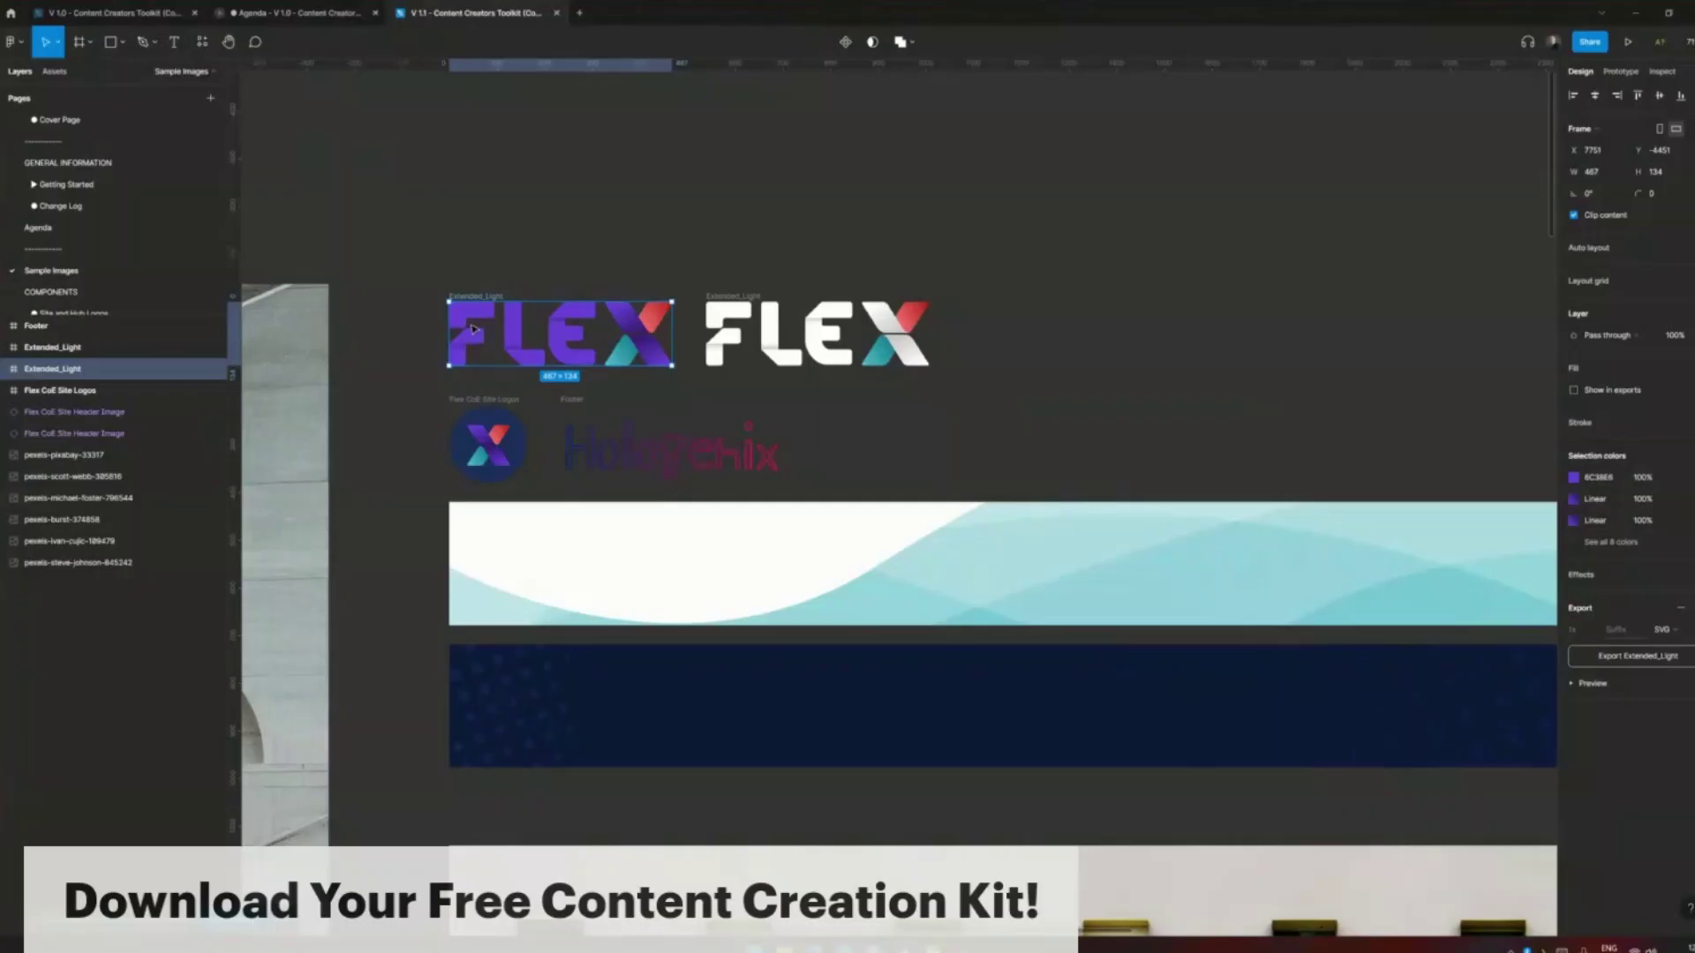
Step: Paste the copied purple FLEX logo into the Site Logo placeholder of the V 1.0 toolkit file
left_click(108, 12)
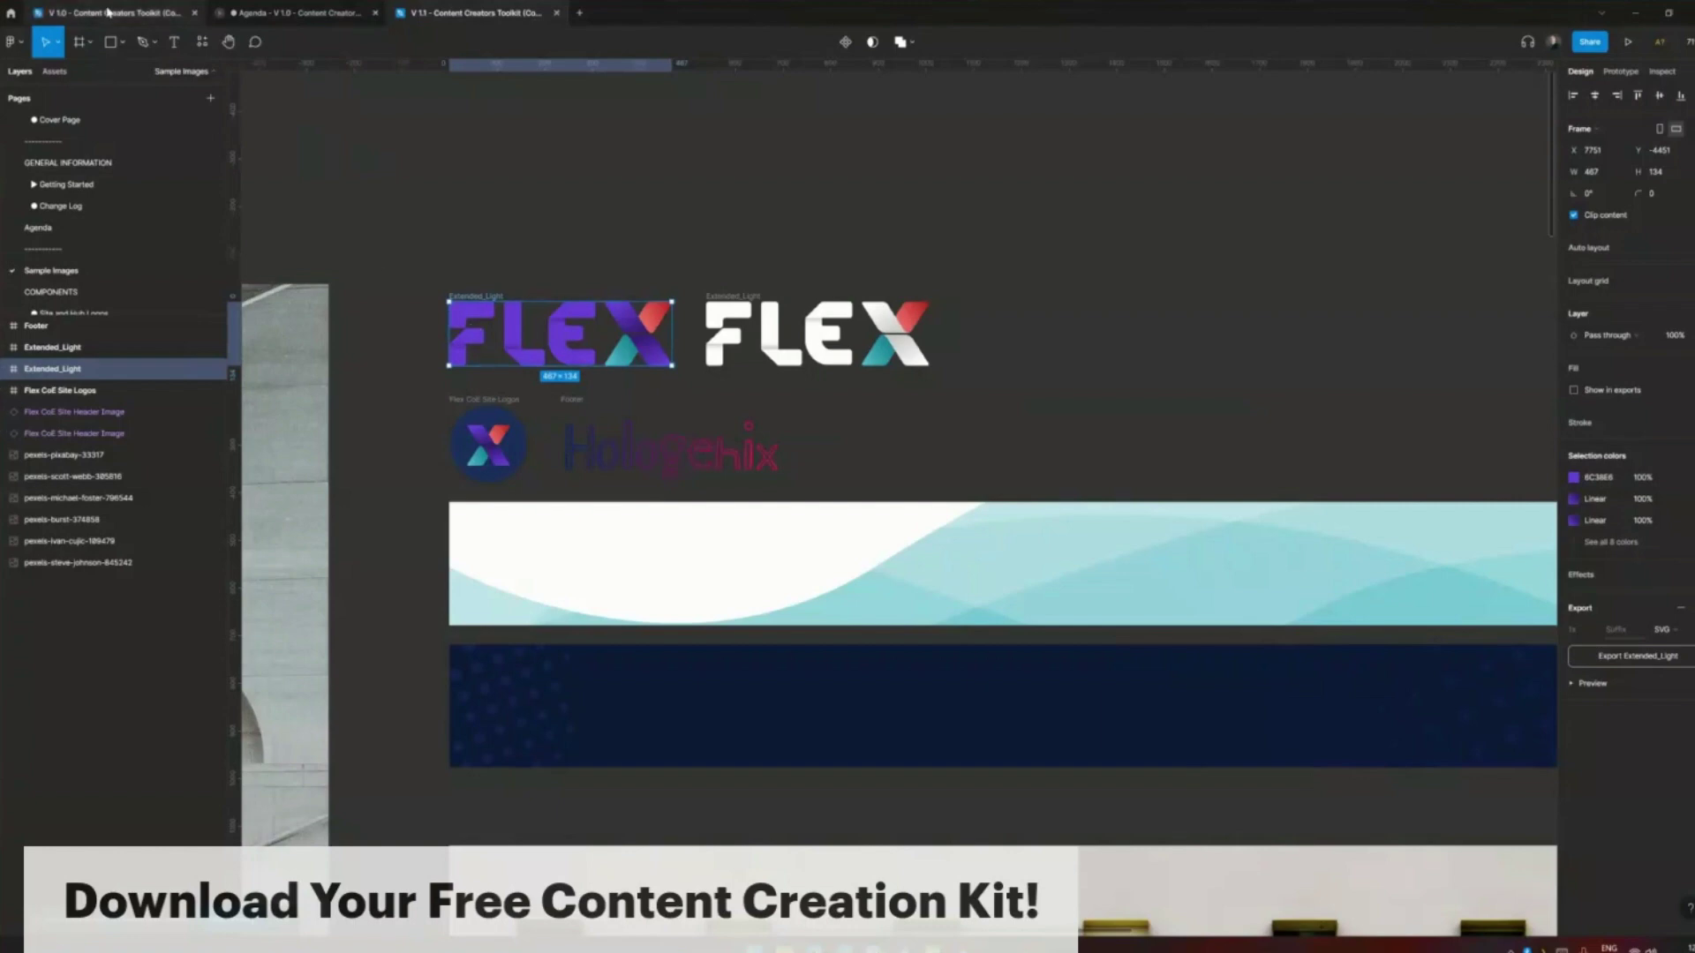
scroll(801, 399, "down", 2)
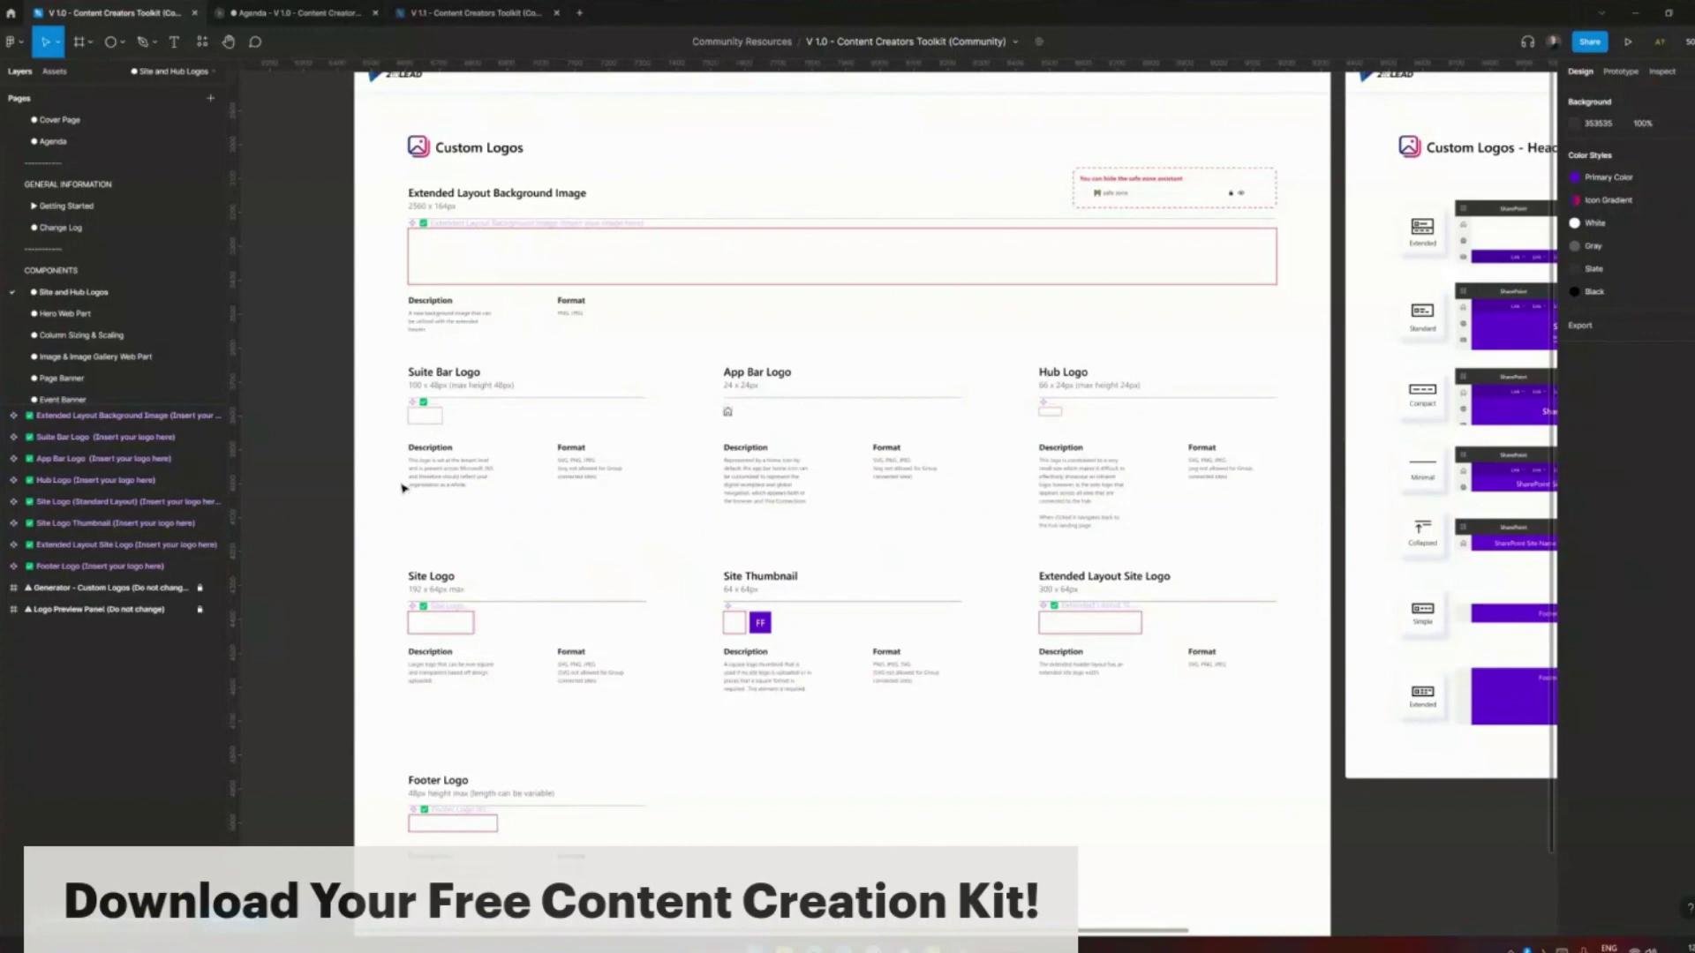
scroll(426, 623, "up", 5)
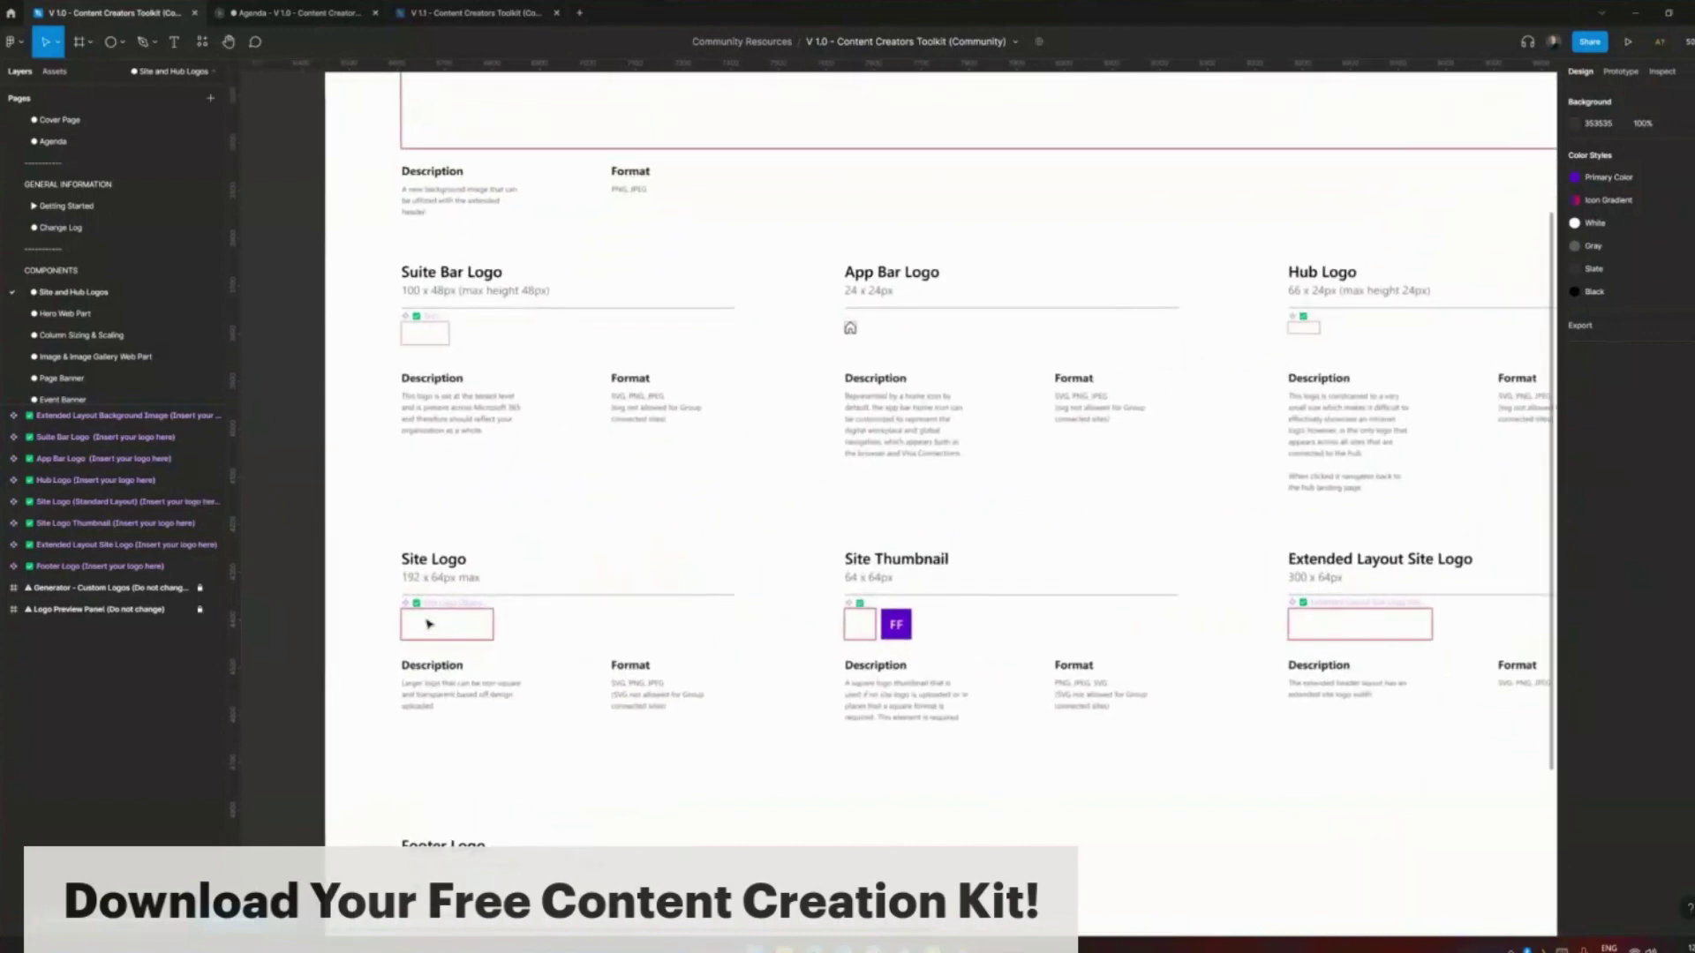
scroll(426, 624, "down", 3)
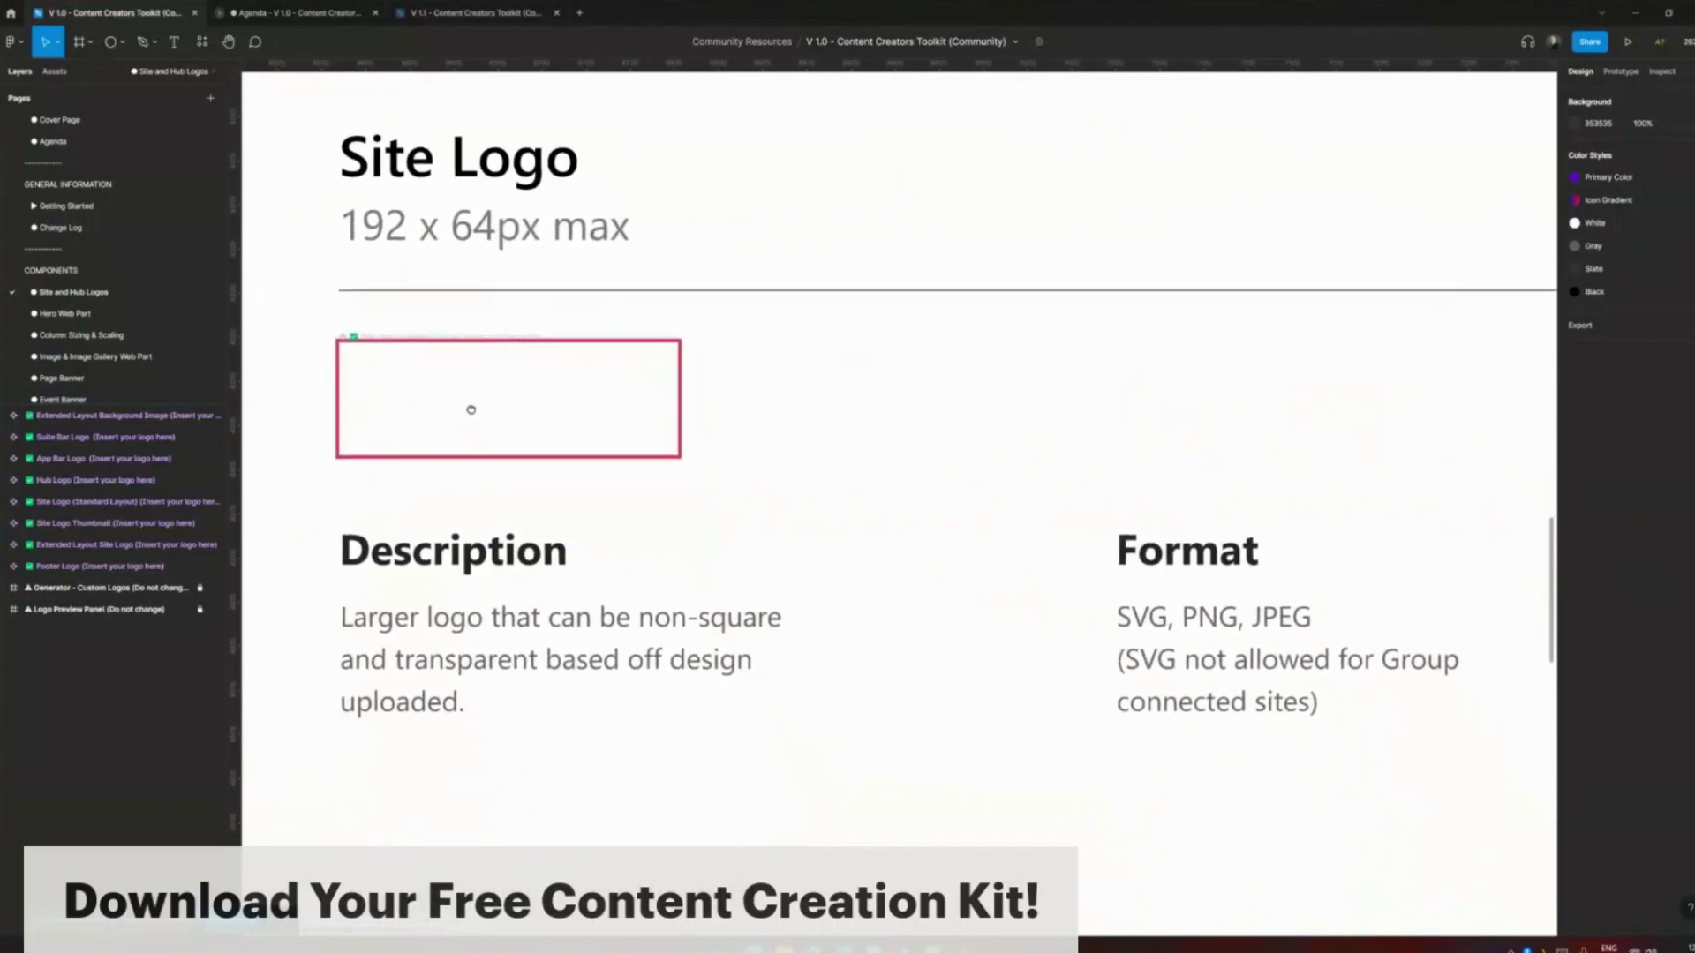
left_click(469, 408)
key("ctrl+v")
Step: Scale the purple FLEX logo to 192 px wide and centre it vertically in the Site Logo placeholder
key("k")
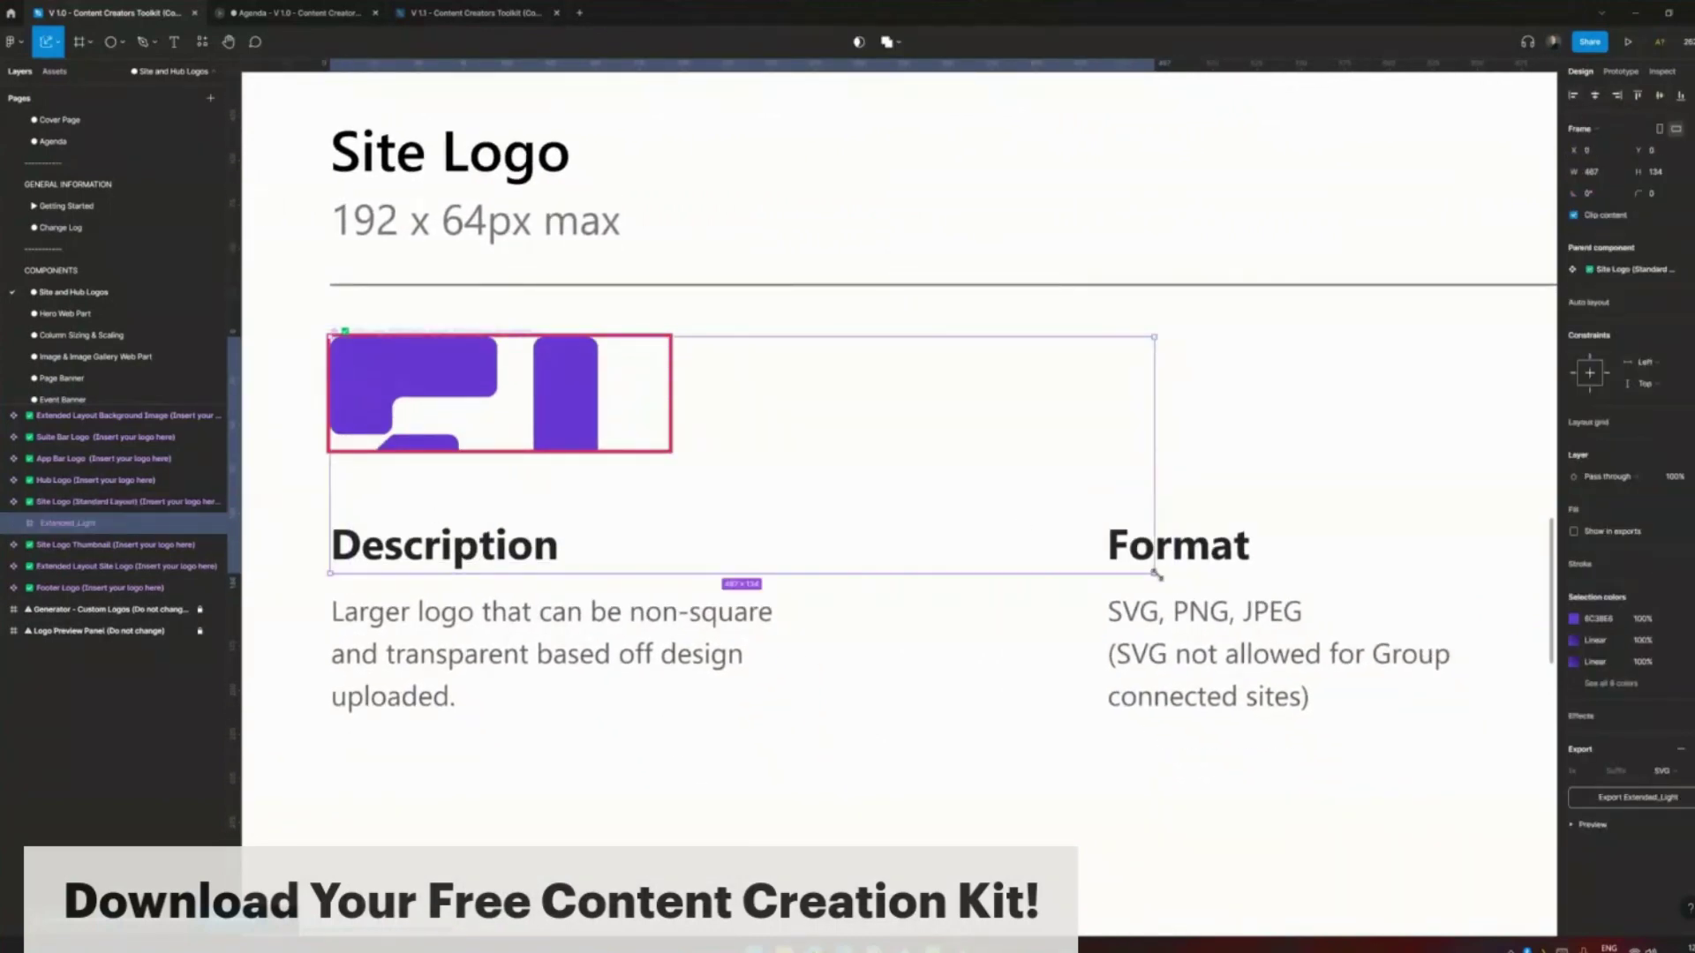
left_click_drag(1153, 574, 718, 450)
scroll(737, 471, "up", 5)
scroll(737, 470, "down", 5)
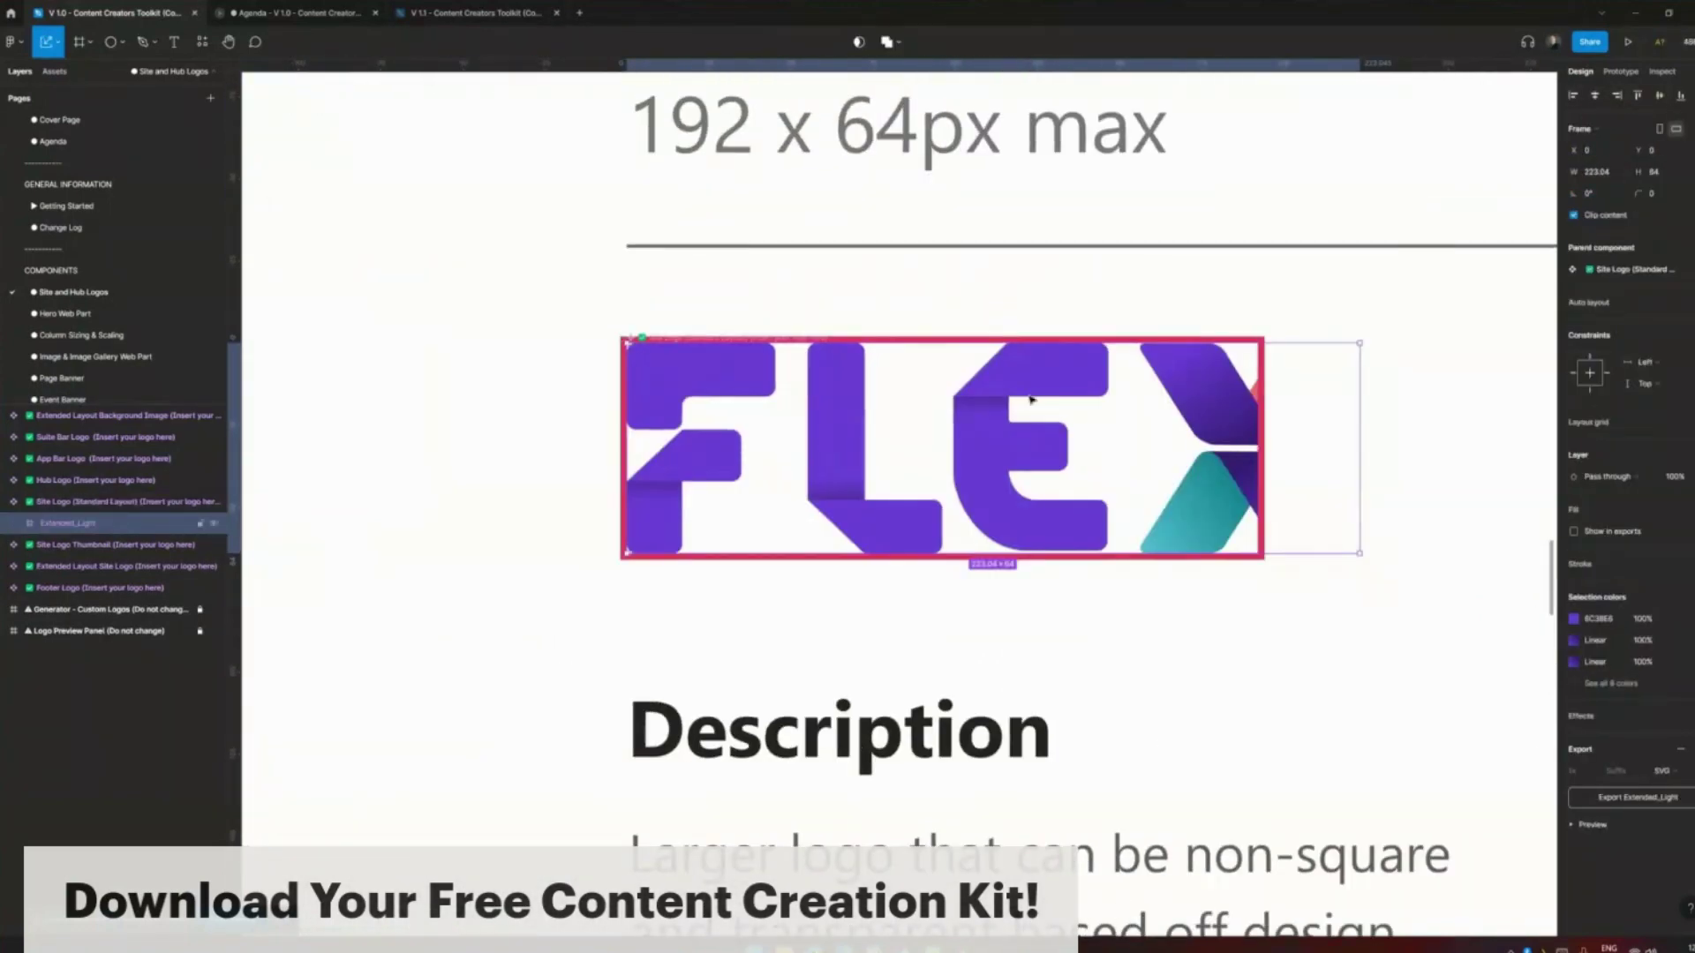
left_click_drag(1120, 593, 1014, 593)
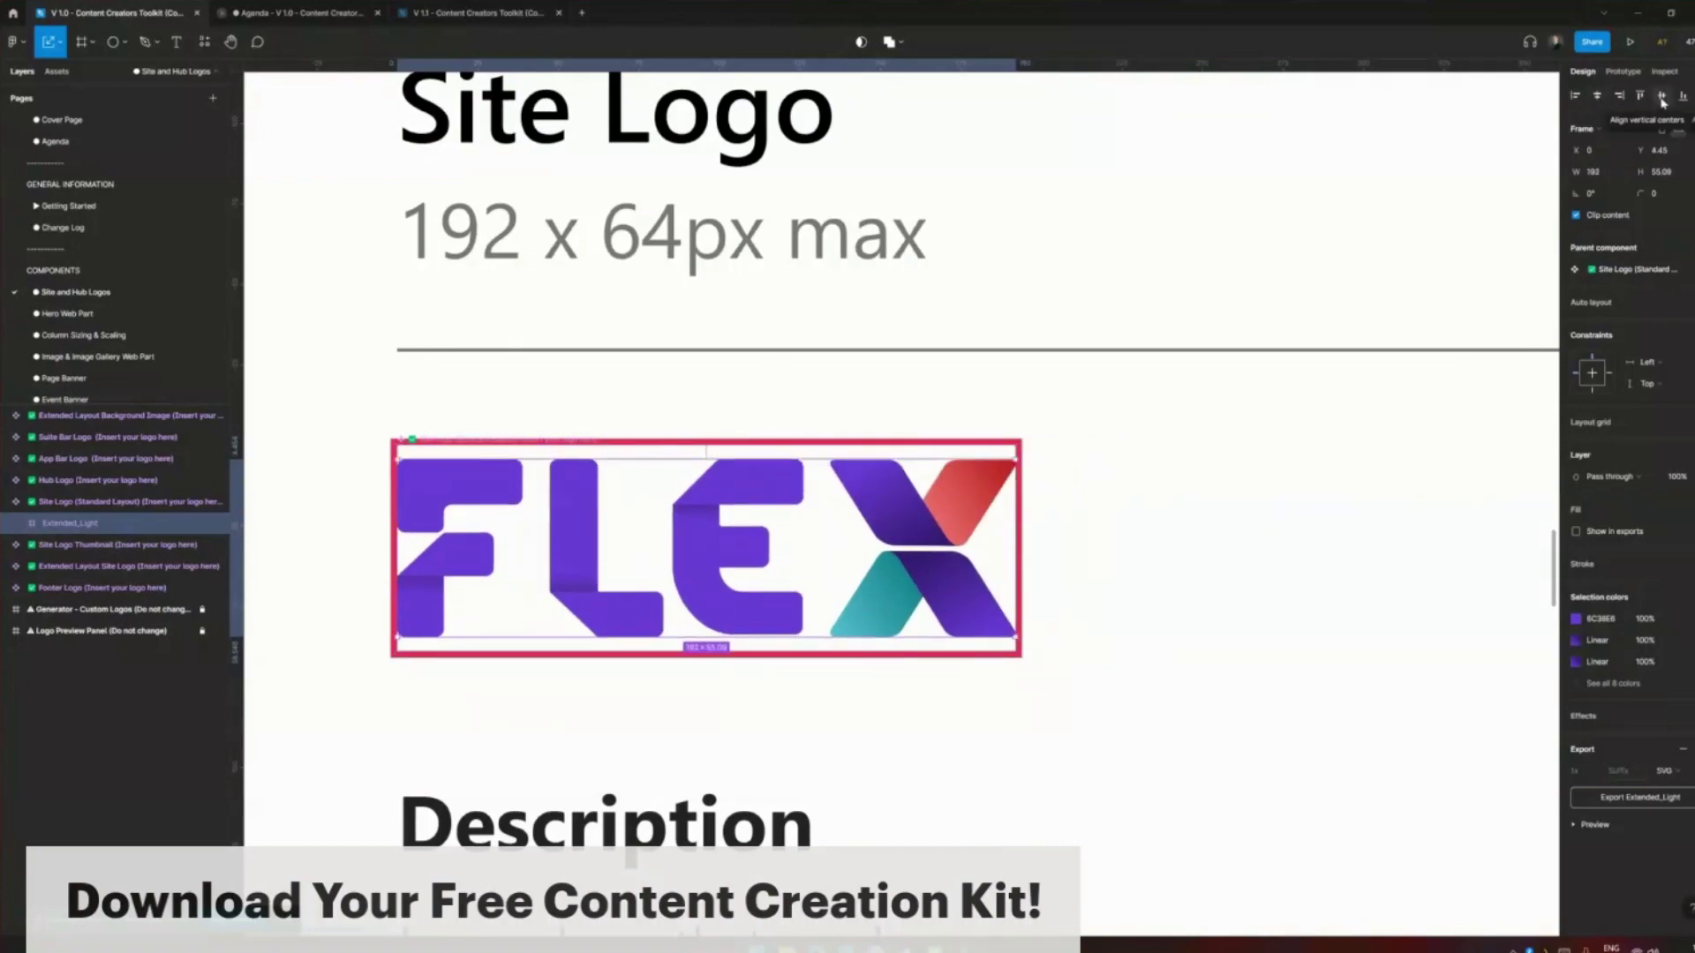
Step: Examine how the purple logo looks in the Extended, Standard, Compact and Minimal header previews
scroll(1077, 480, "up", 3)
scroll(530, 680, "down", 8)
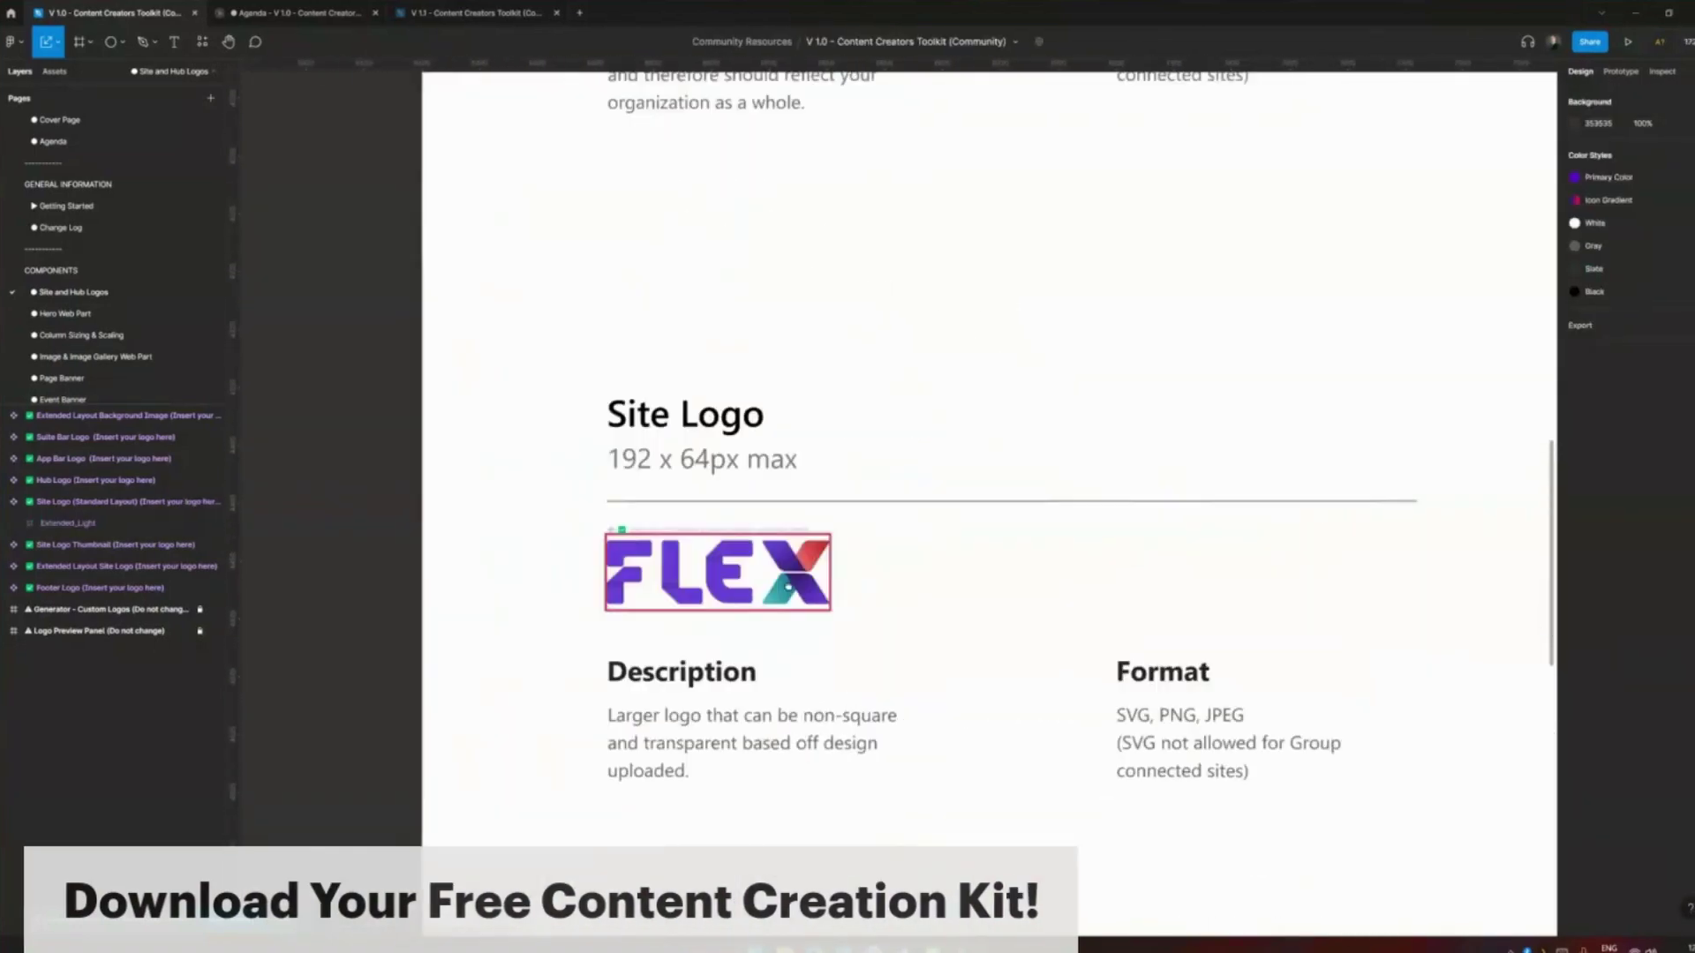
scroll(1313, 511, "right", 10)
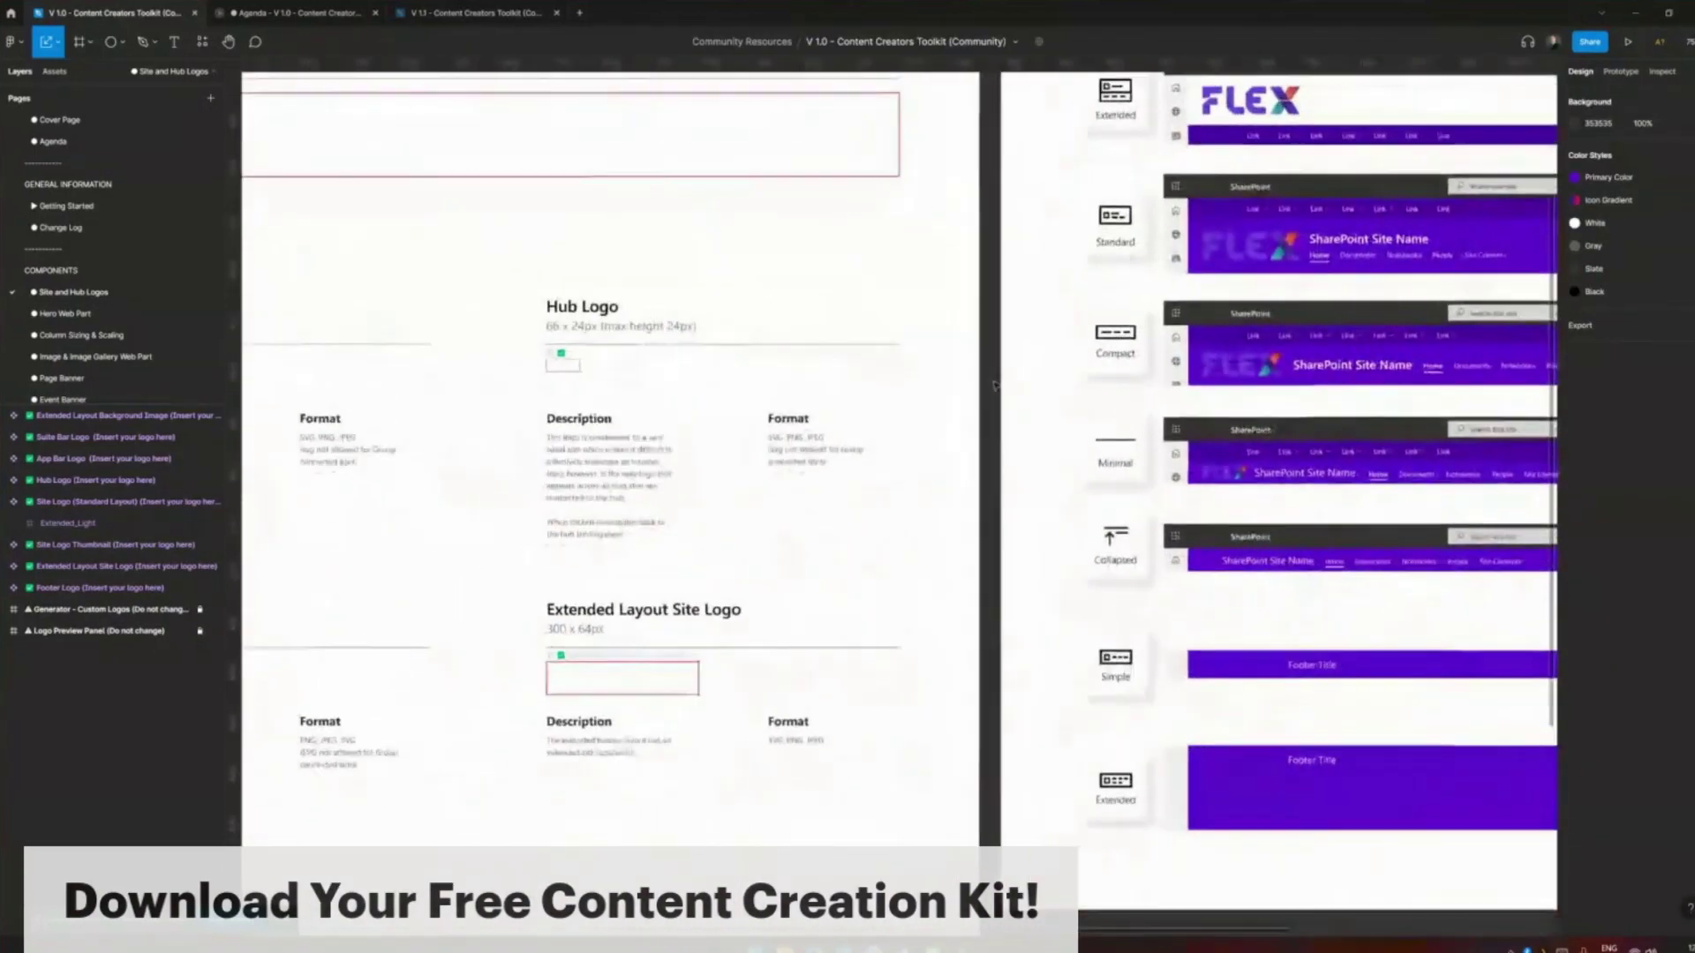
scroll(764, 406, "up", 2)
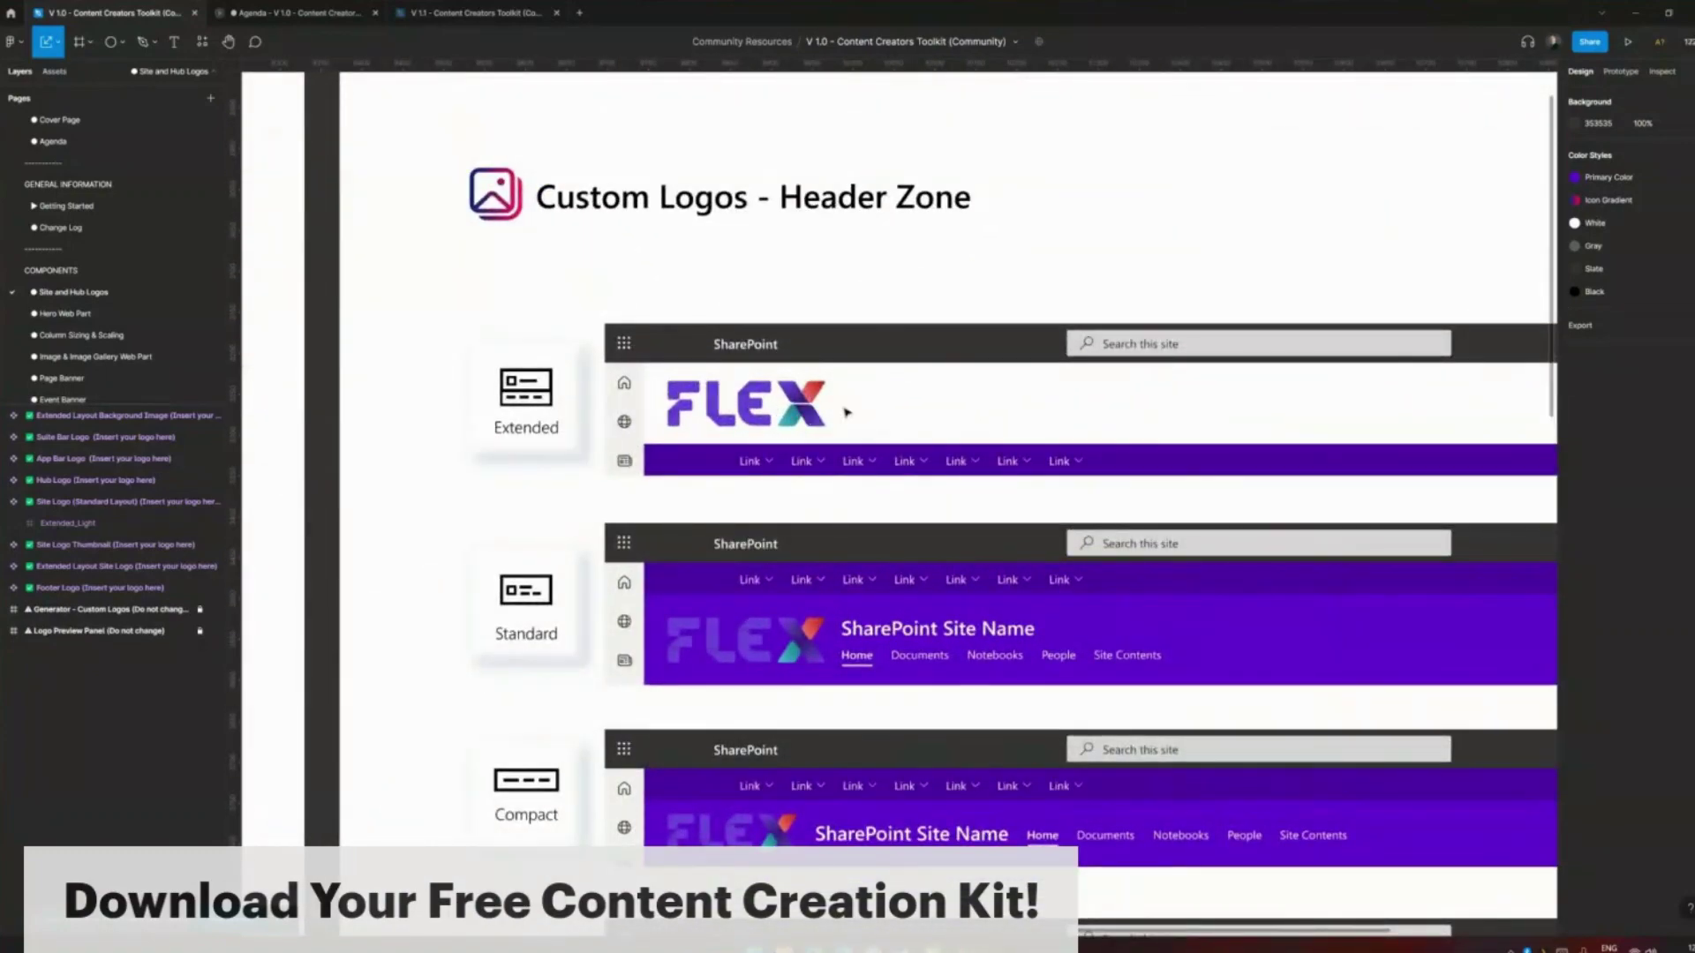
scroll(884, 516, "down", 3)
scroll(884, 516, "down", 1)
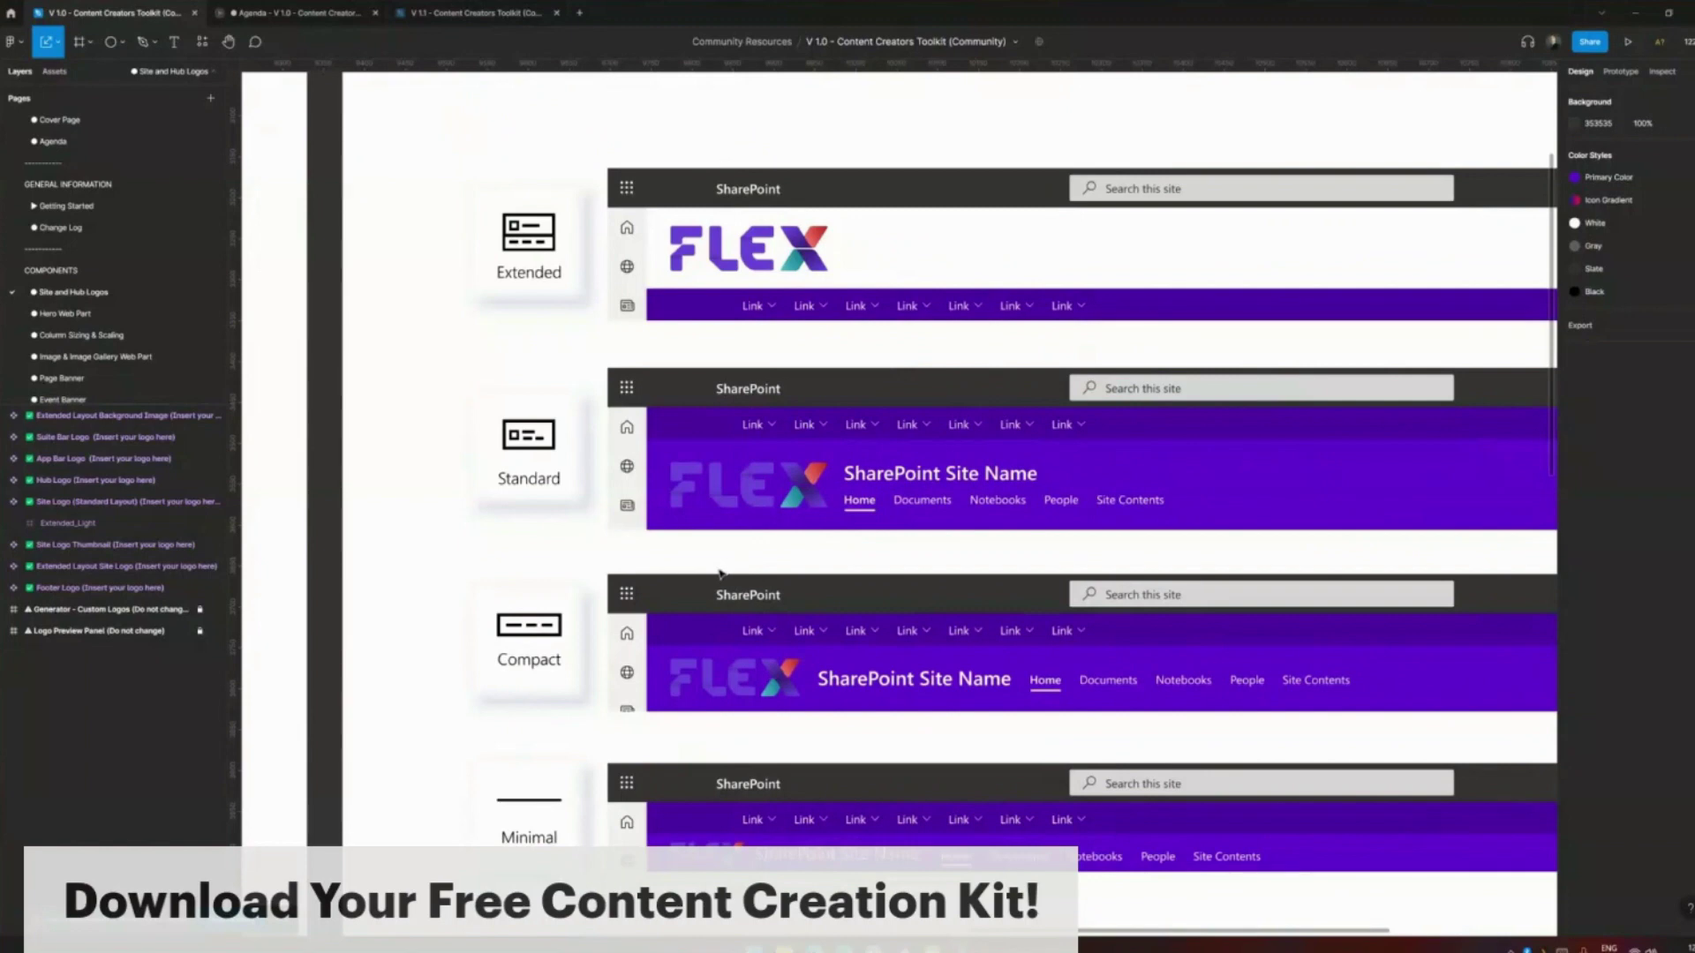
left_click_drag(722, 570, 730, 421)
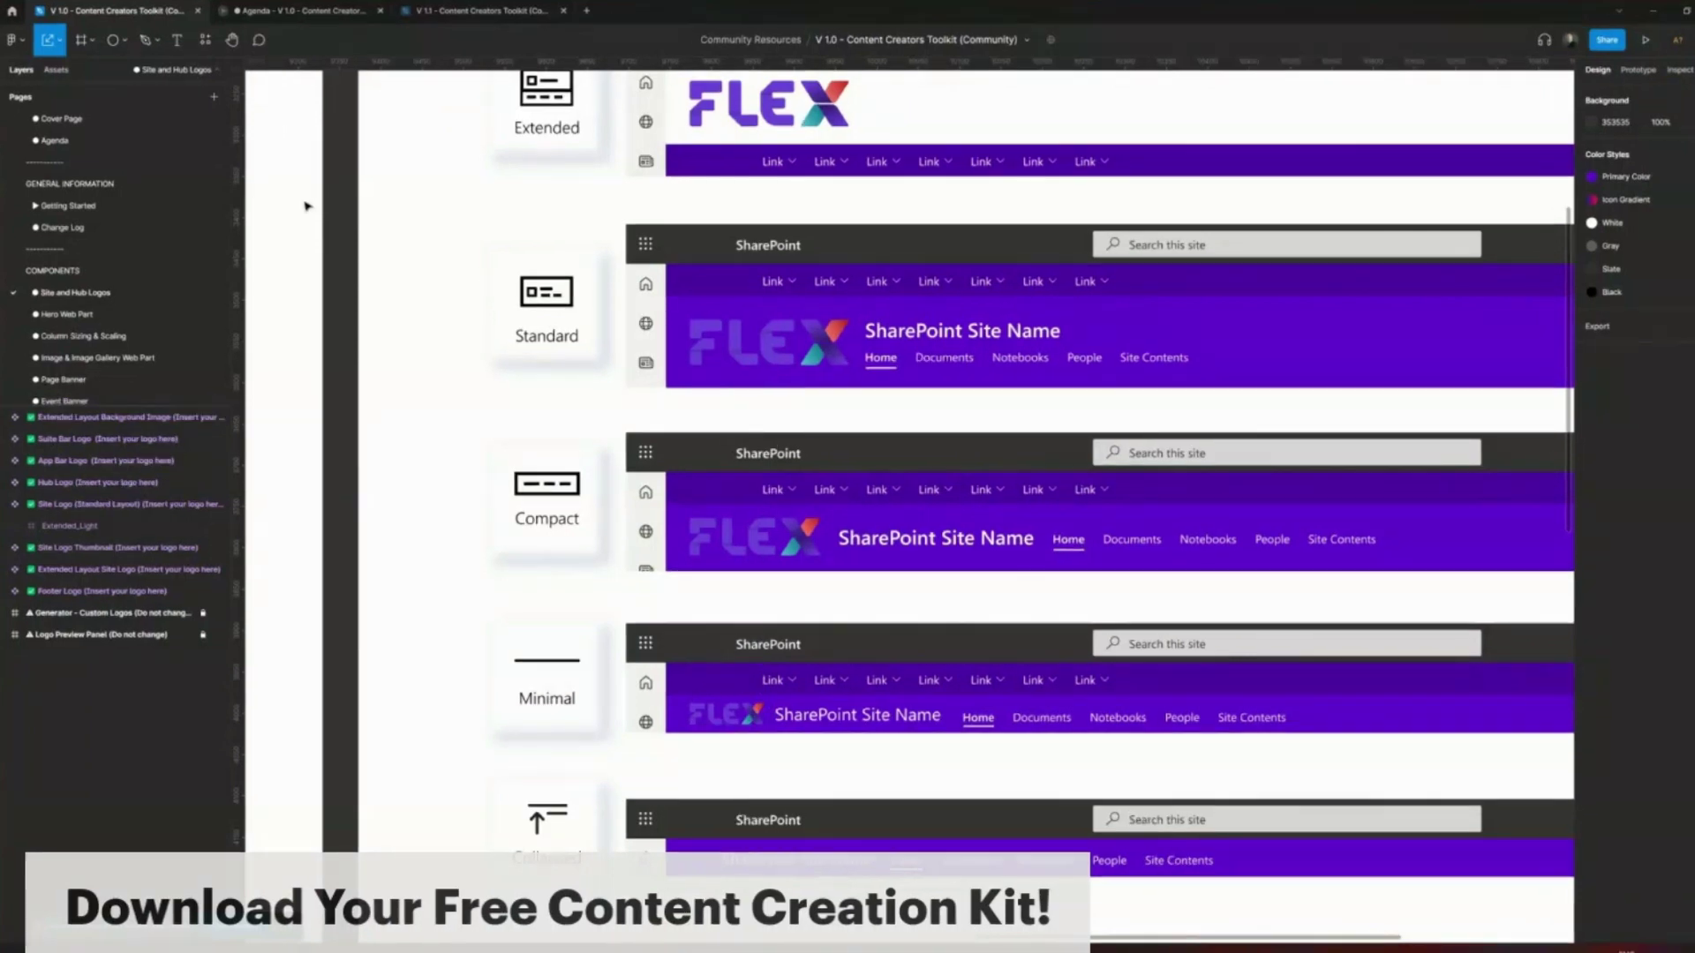
Step: Replace the purple logo in the Site Logo placeholder with the white FLEX logo from the V 1.1 sample images, hiding the purple layer
left_click(476, 10)
left_click(797, 363)
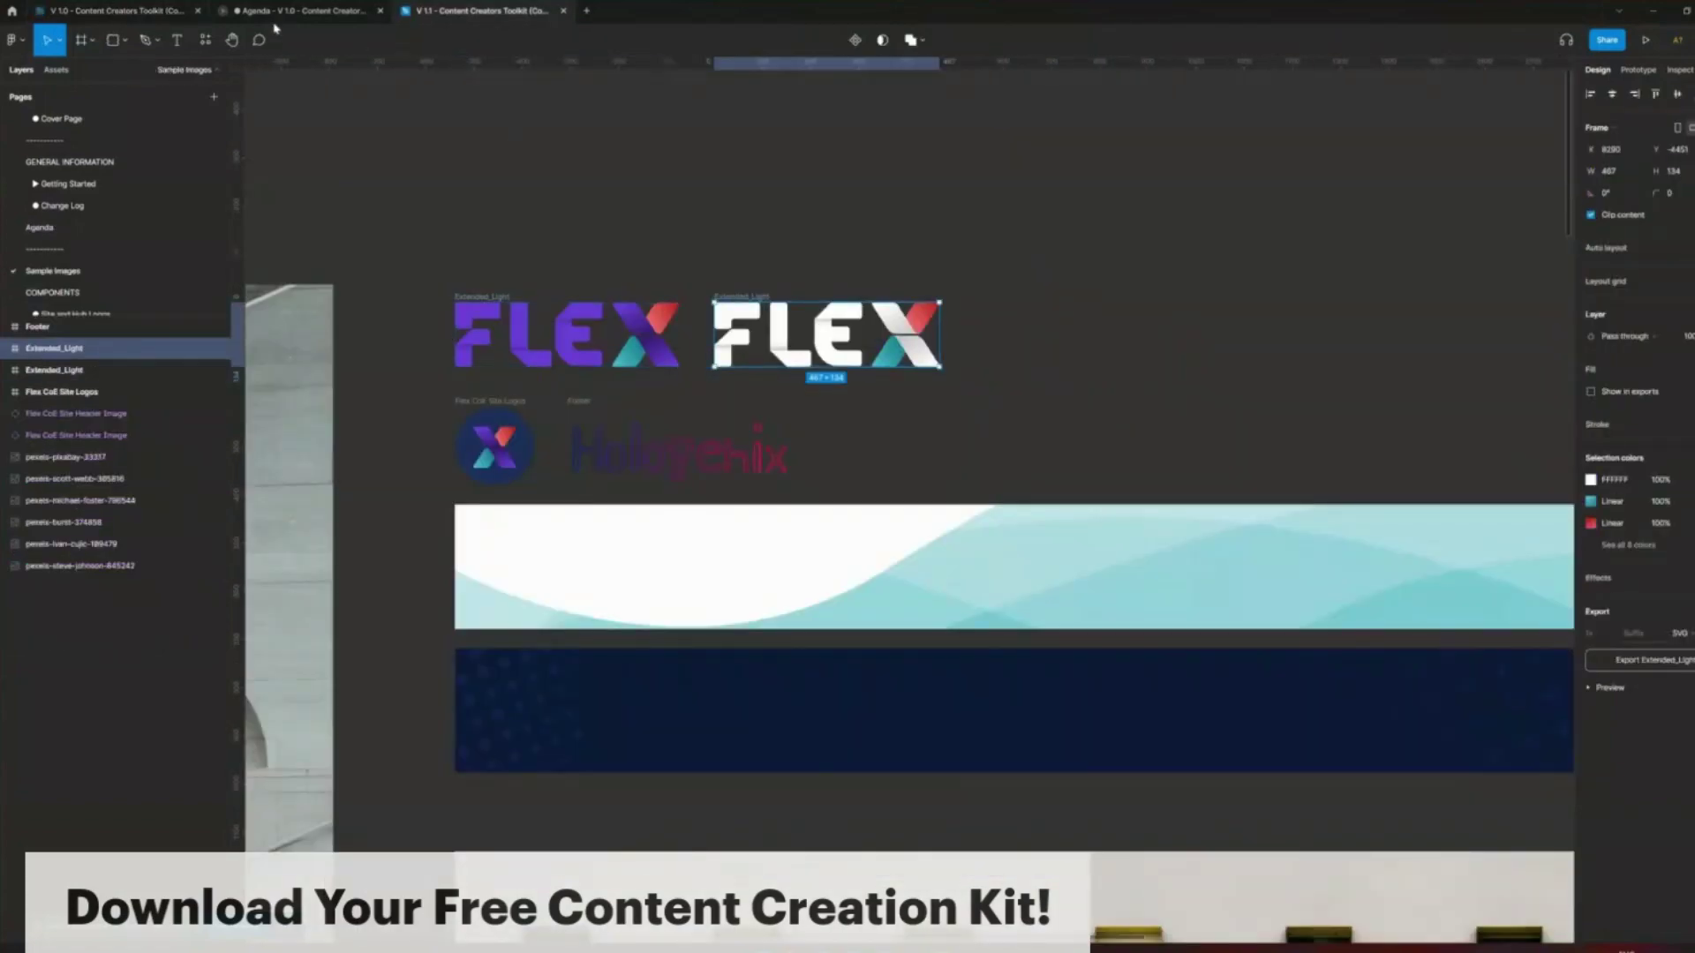
left_click(115, 11)
scroll(495, 394, "up", 6)
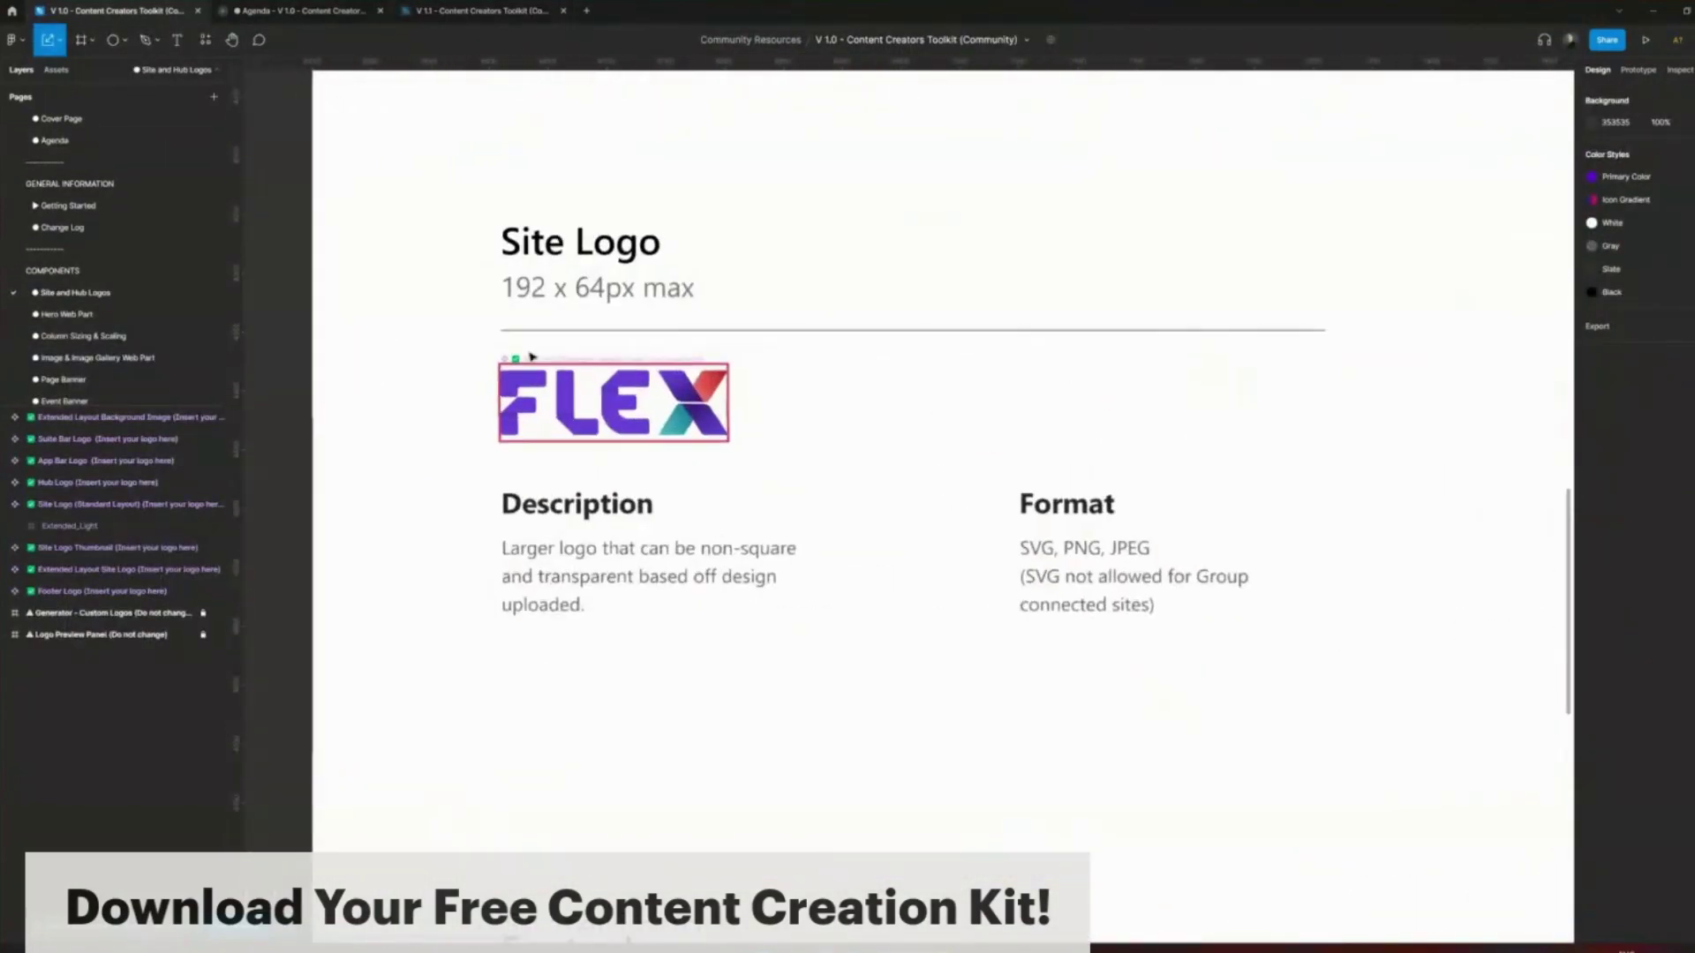
left_click(136, 509)
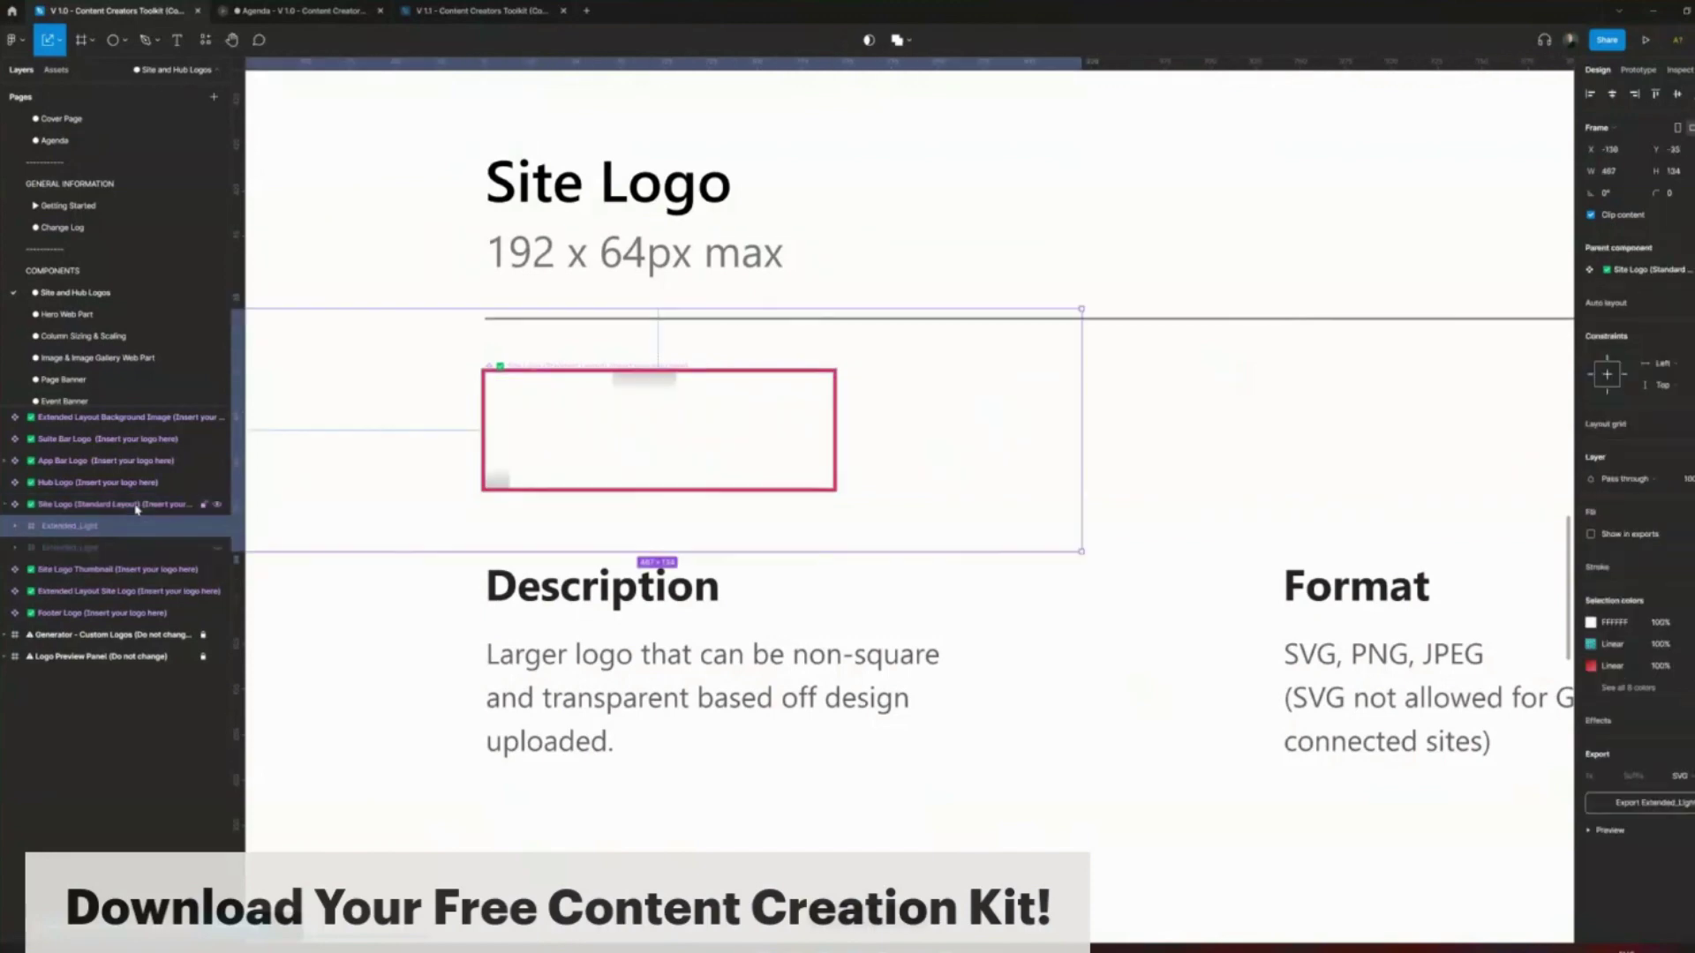
Step: Scale the white FLEX logo to 192 px wide and centre it vertically in the Site Logo placeholder
left_click_drag(1084, 554, 833, 479)
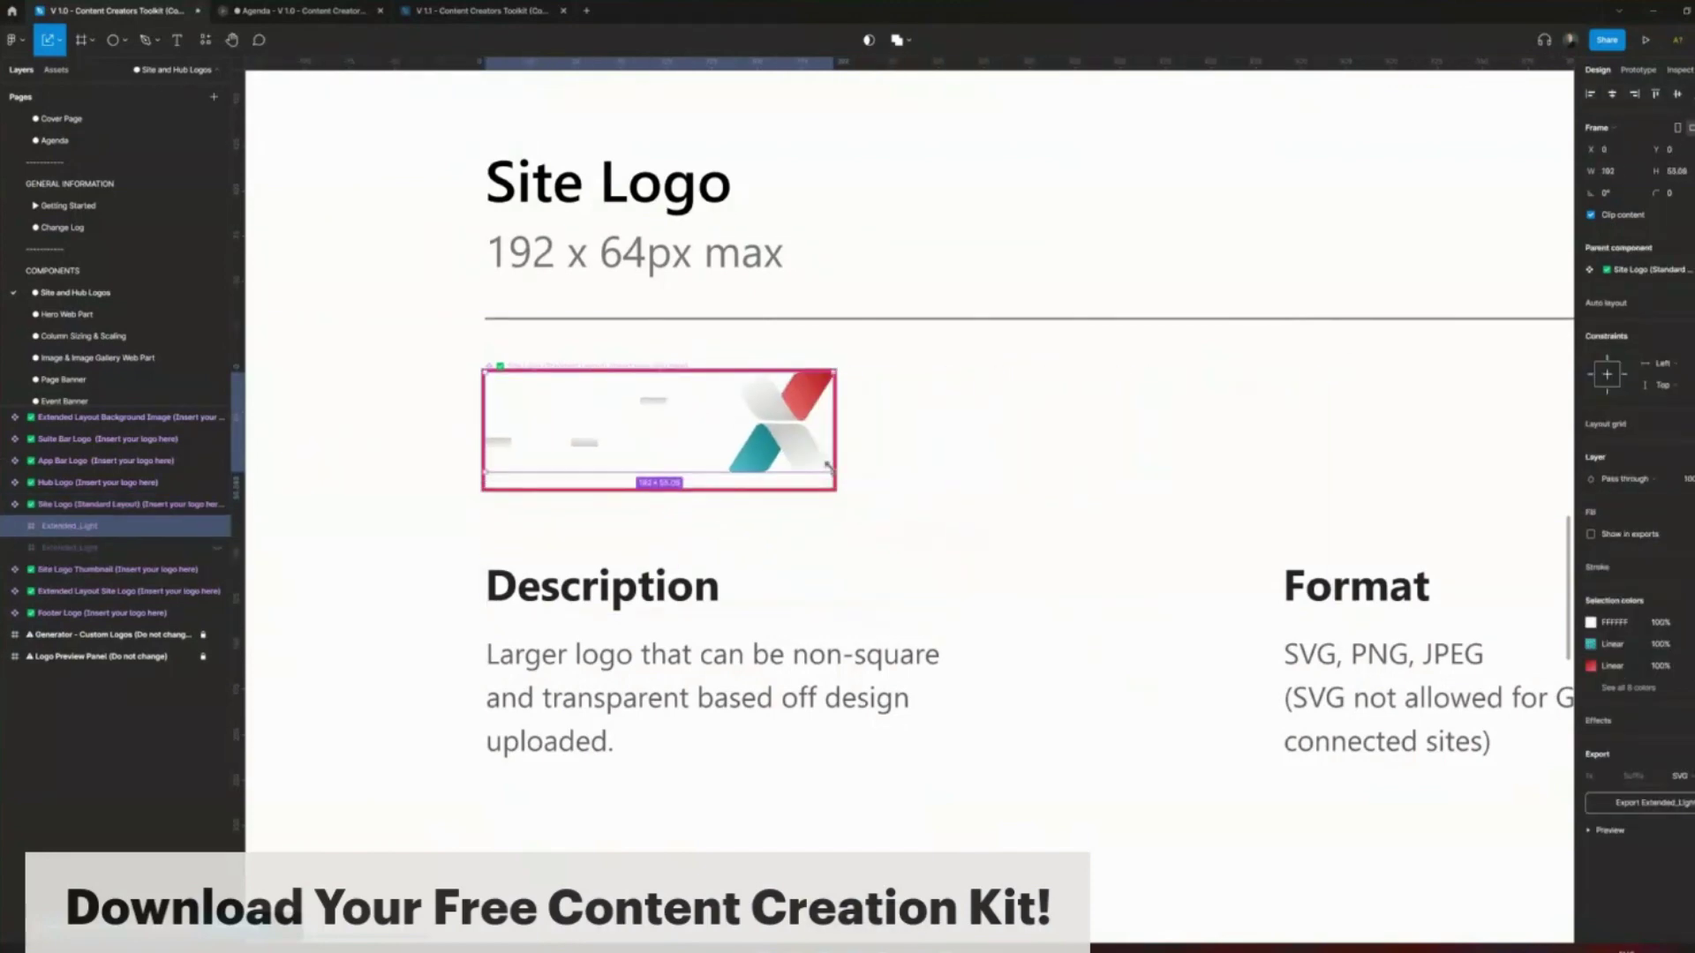
left_click(1677, 95)
left_click(885, 484)
Step: Compare the white logo's legibility across the Extended, Standard, Compact and Minimal header previews
scroll(885, 484, "down", 6)
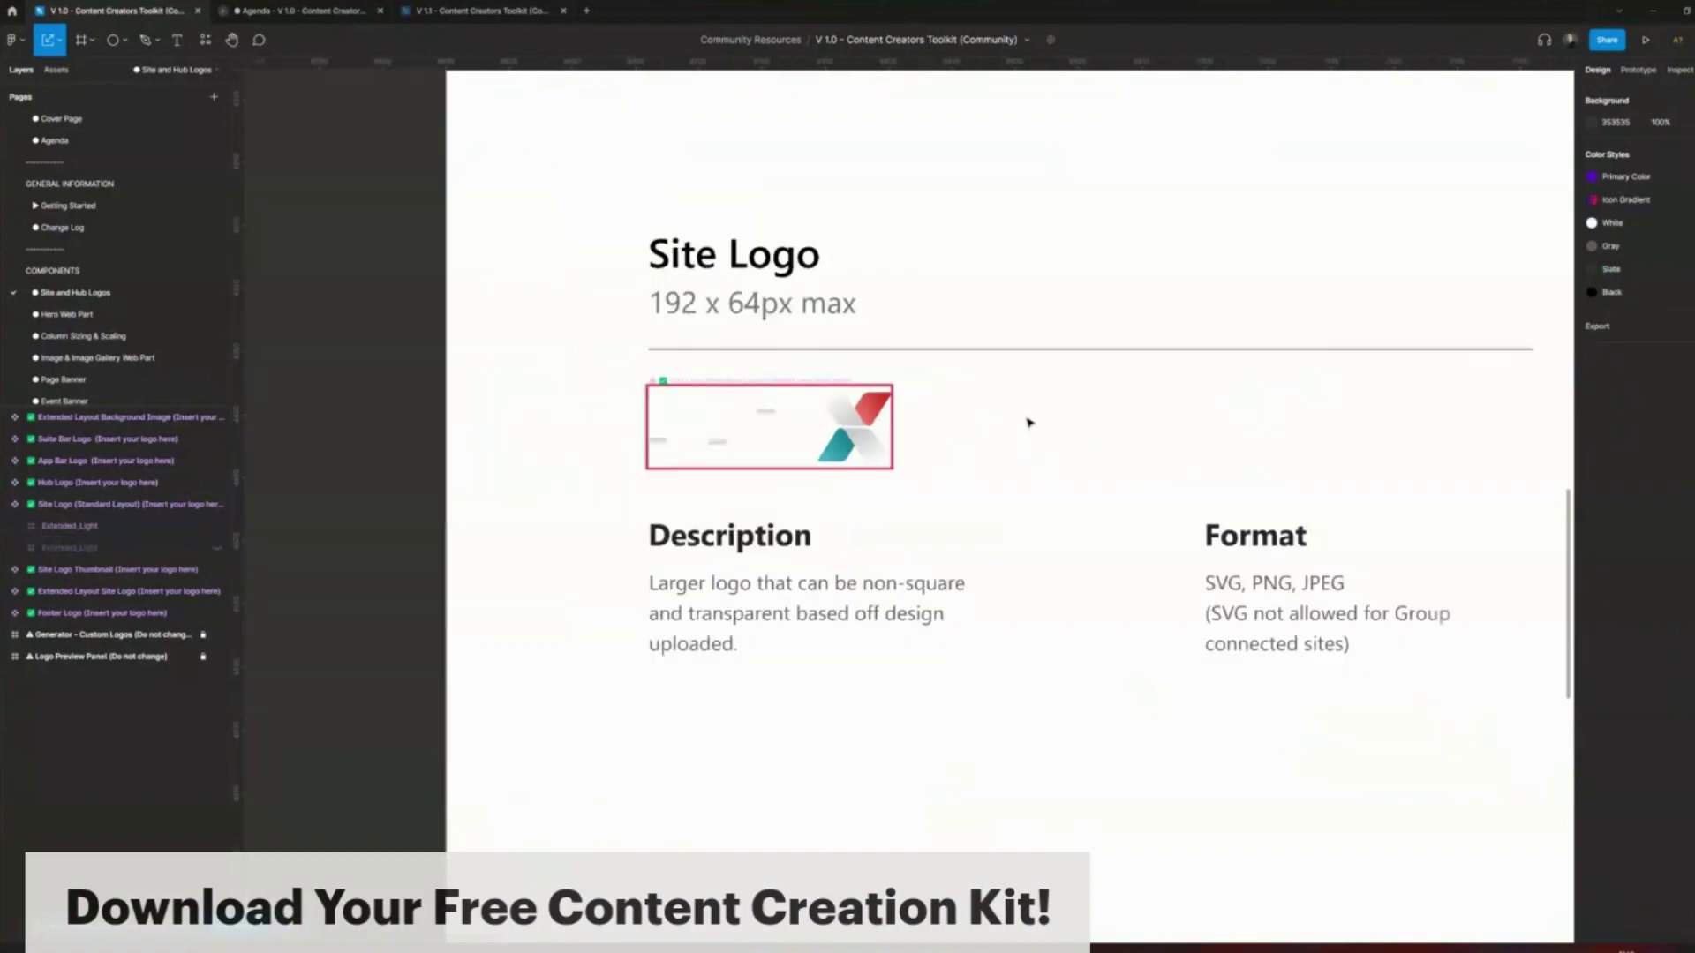
scroll(609, 488, "right", 5)
scroll(1093, 405, "up", 5)
scroll(803, 431, "up", 2)
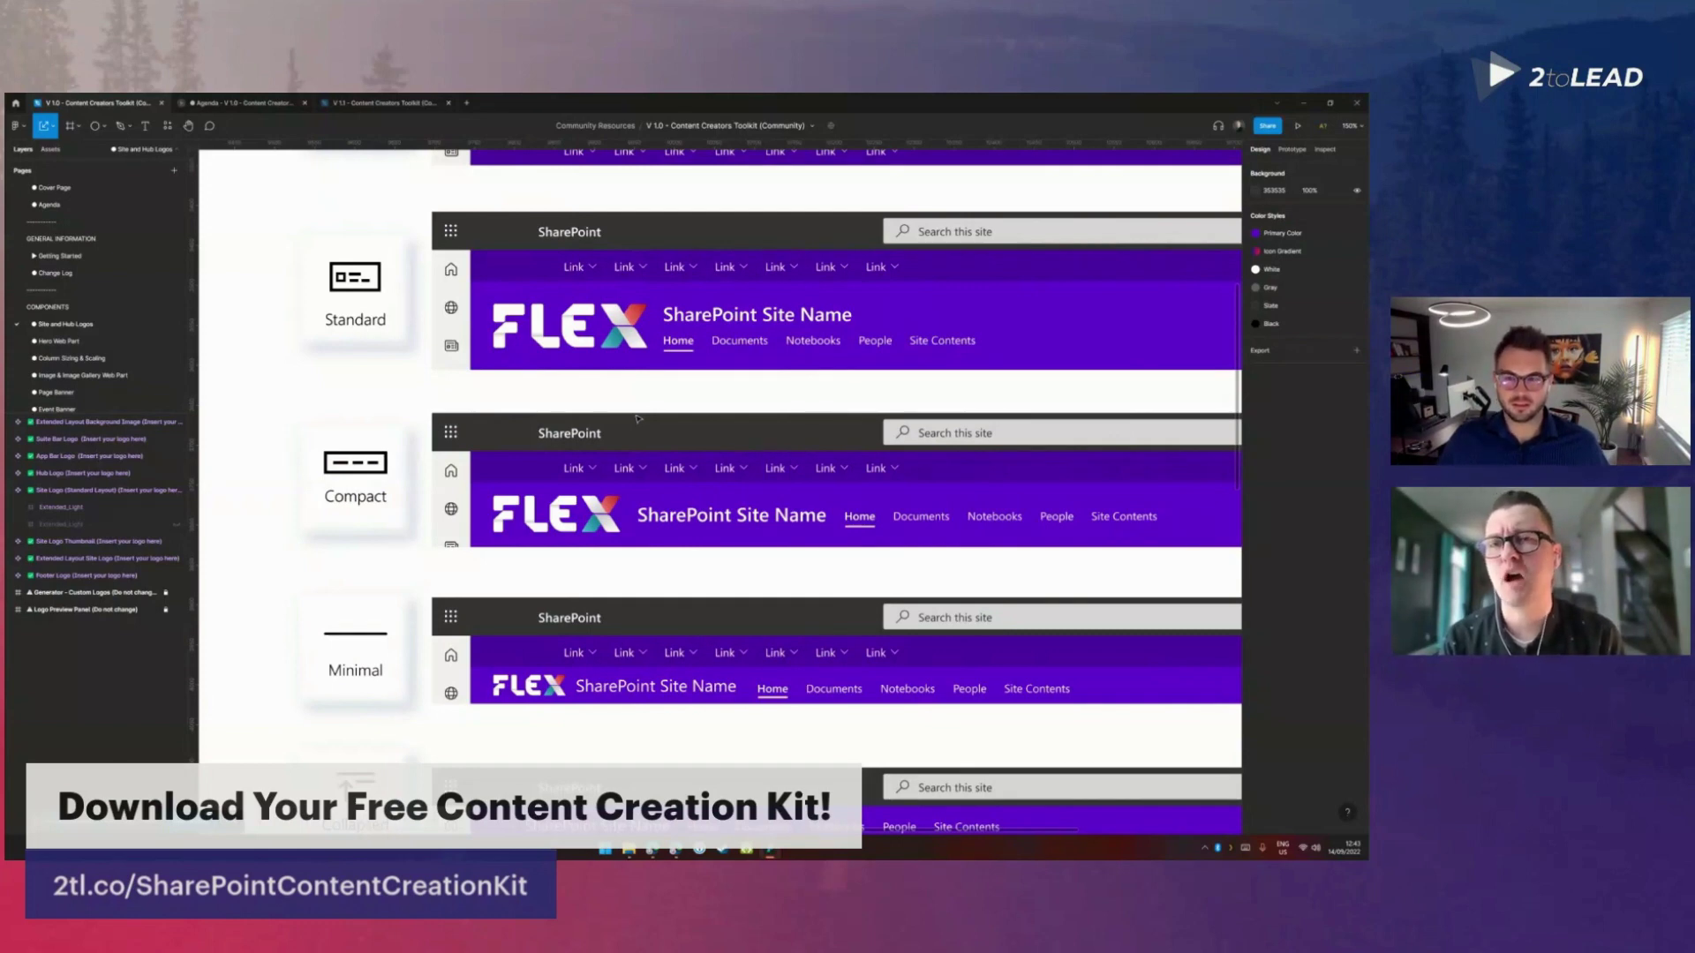
scroll(633, 333, "up", 3)
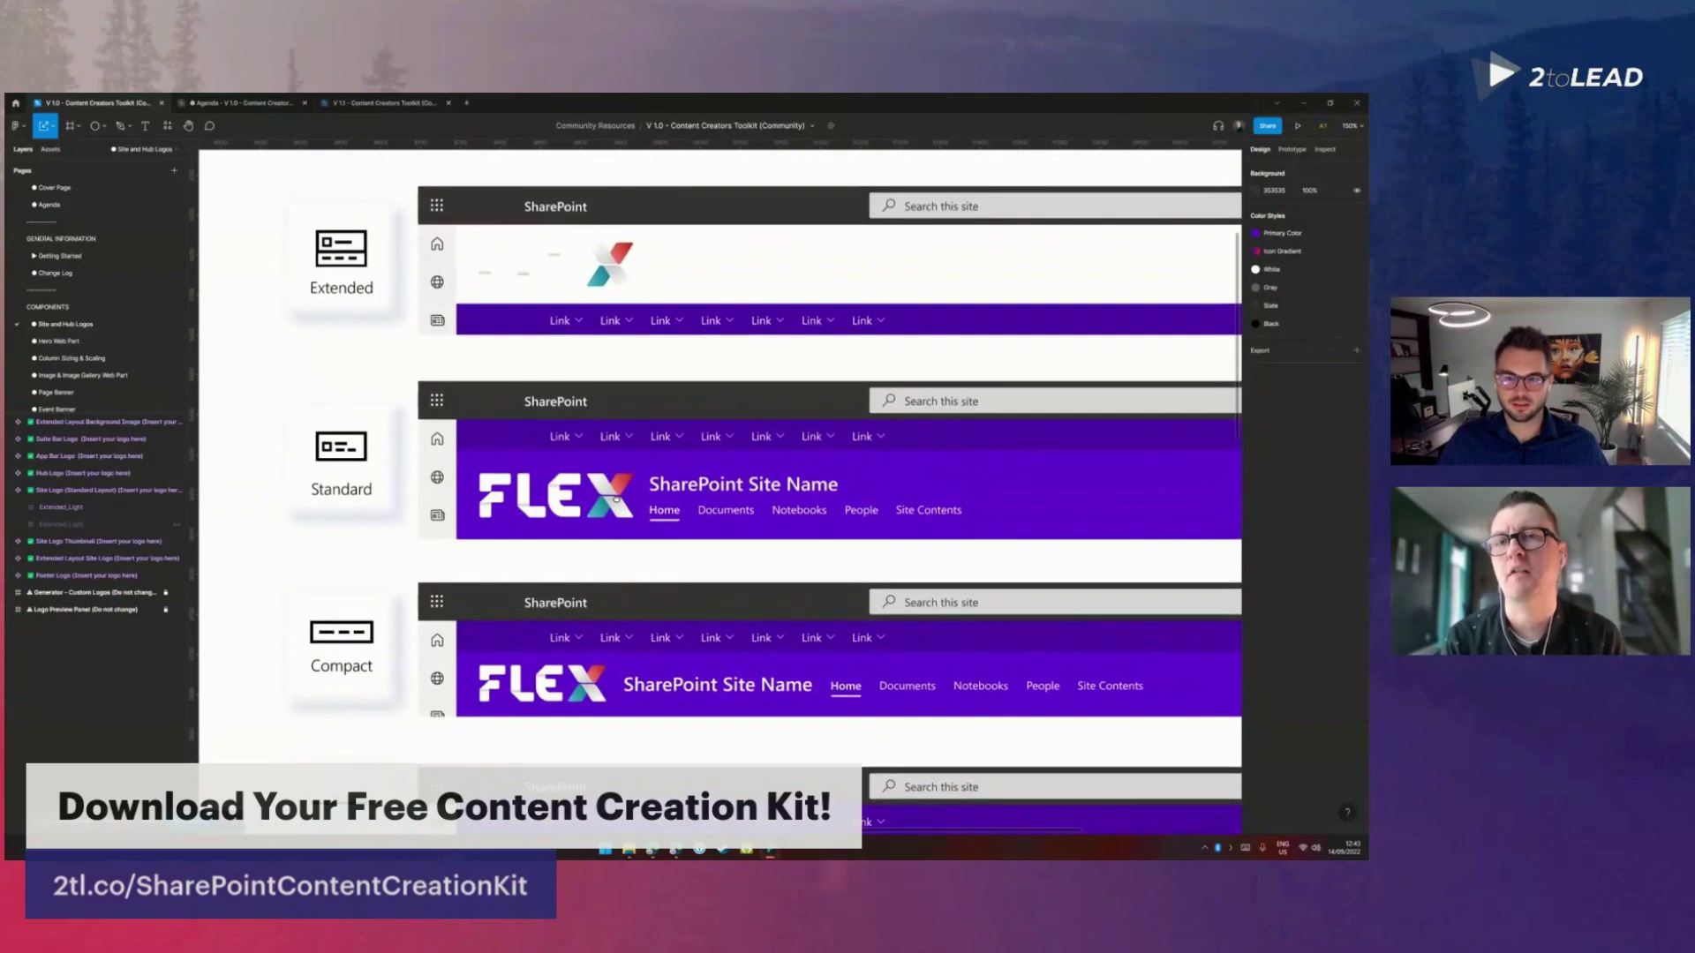
left_click_drag(616, 487, 630, 449)
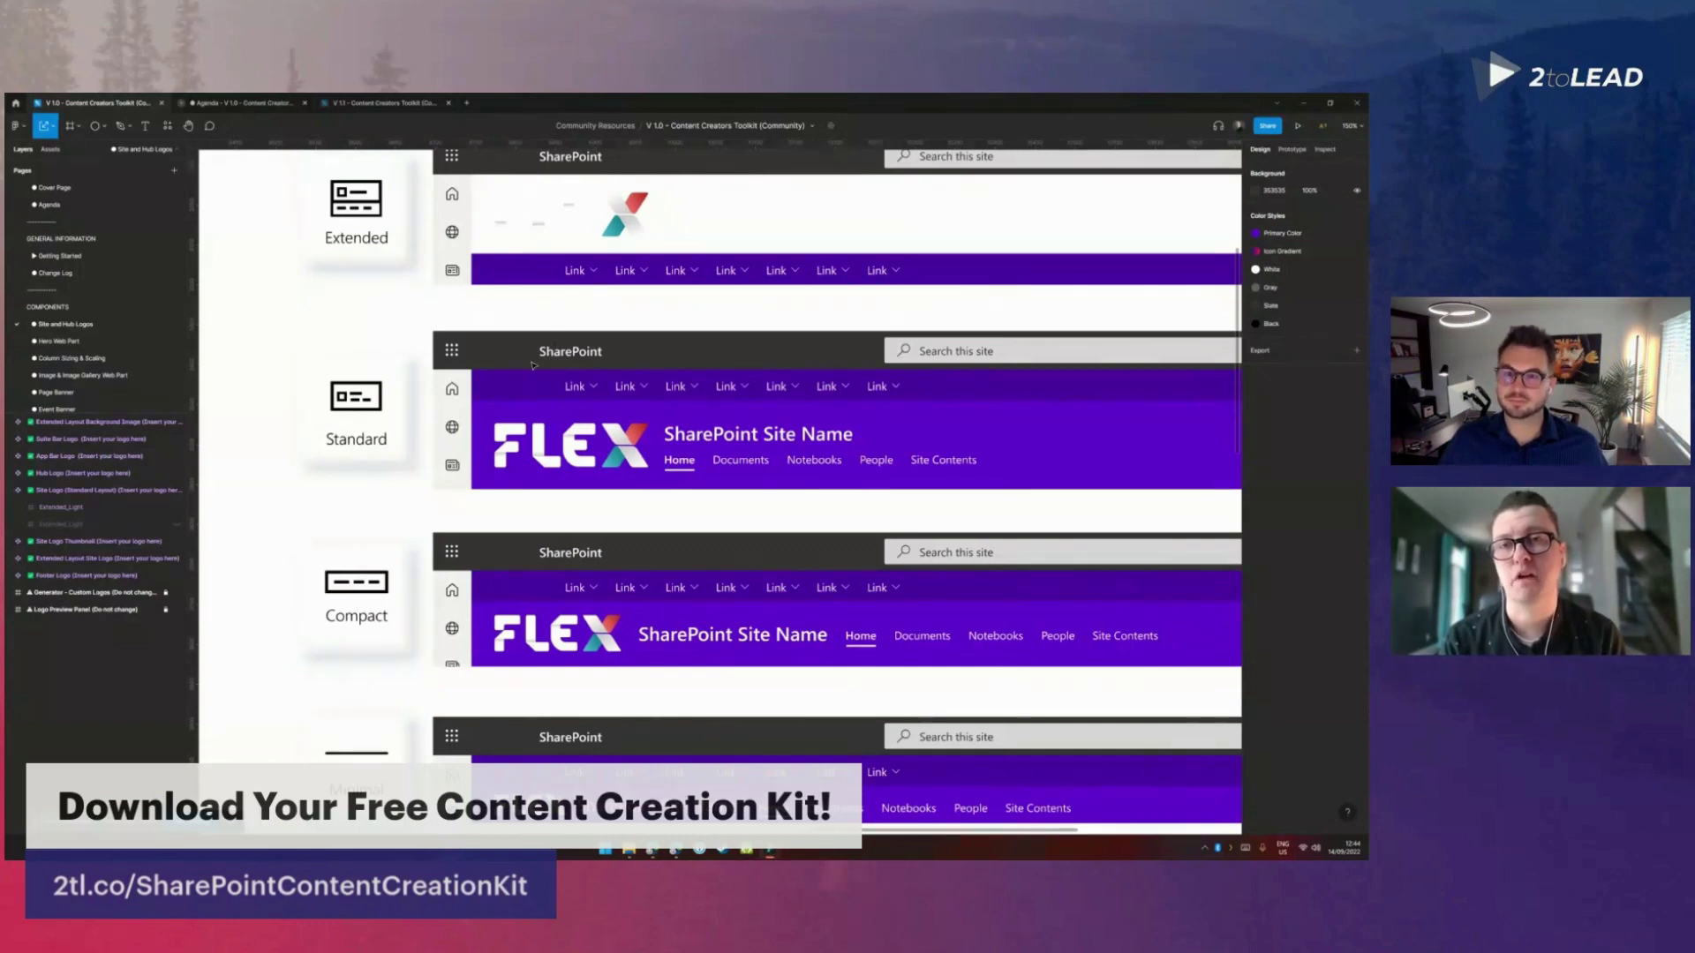
scroll(500, 398, "down", 3)
scroll(499, 398, "left", 4)
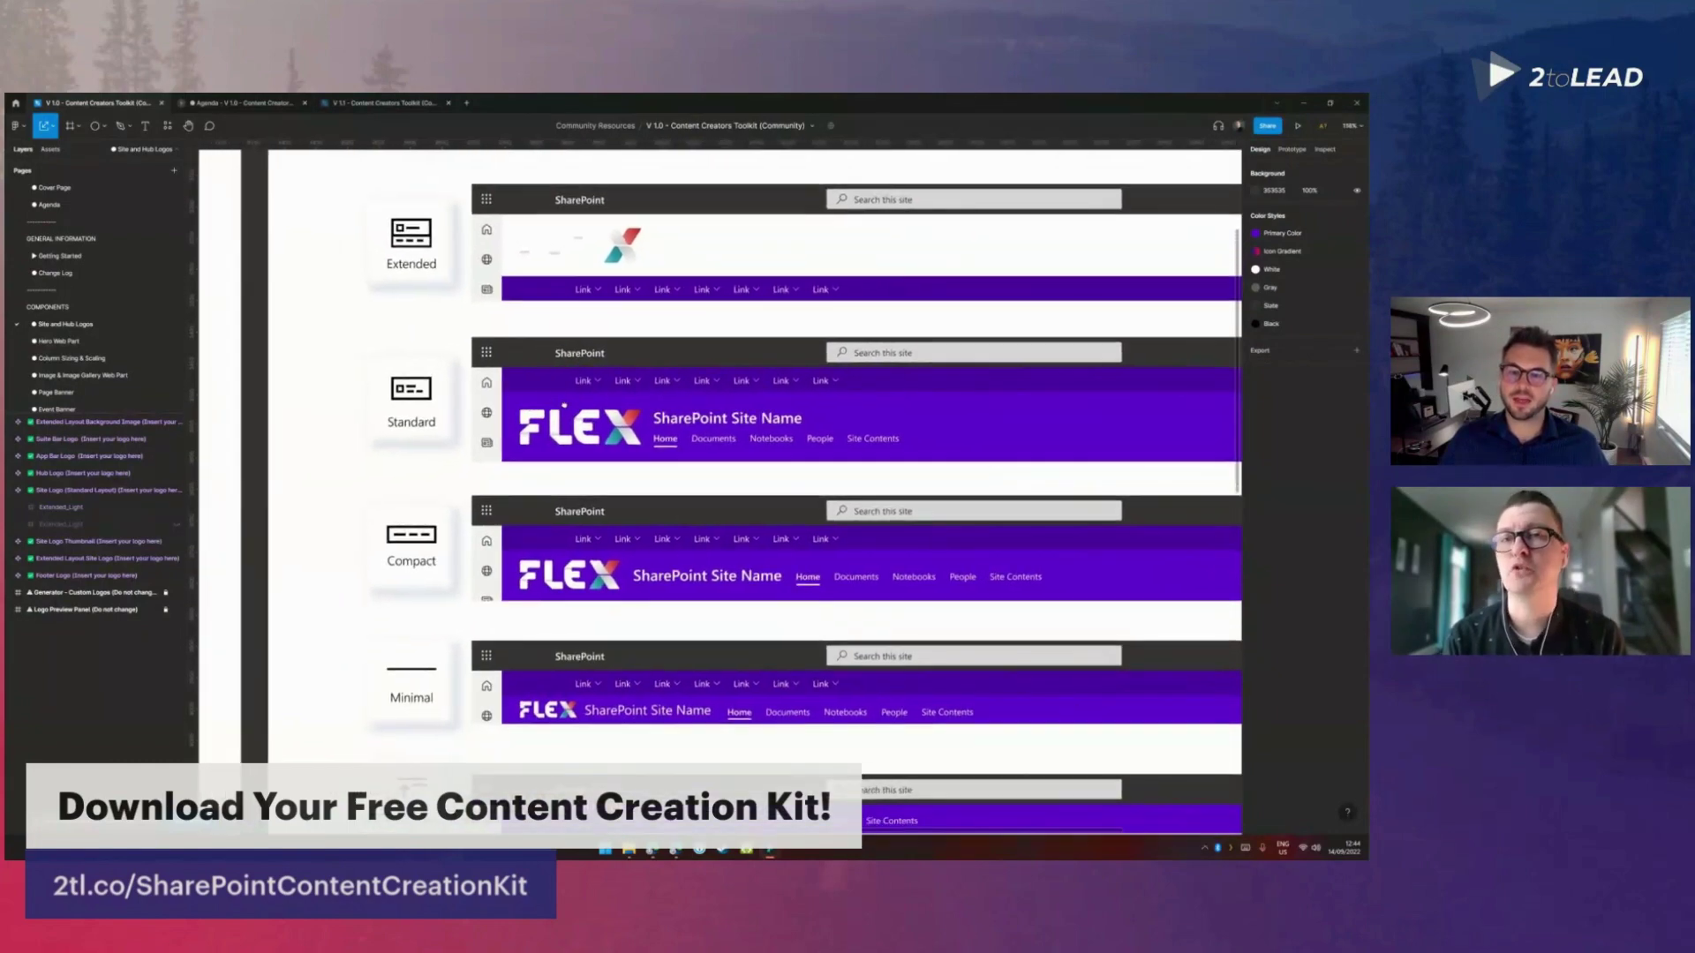
scroll(500, 398, "down", 3)
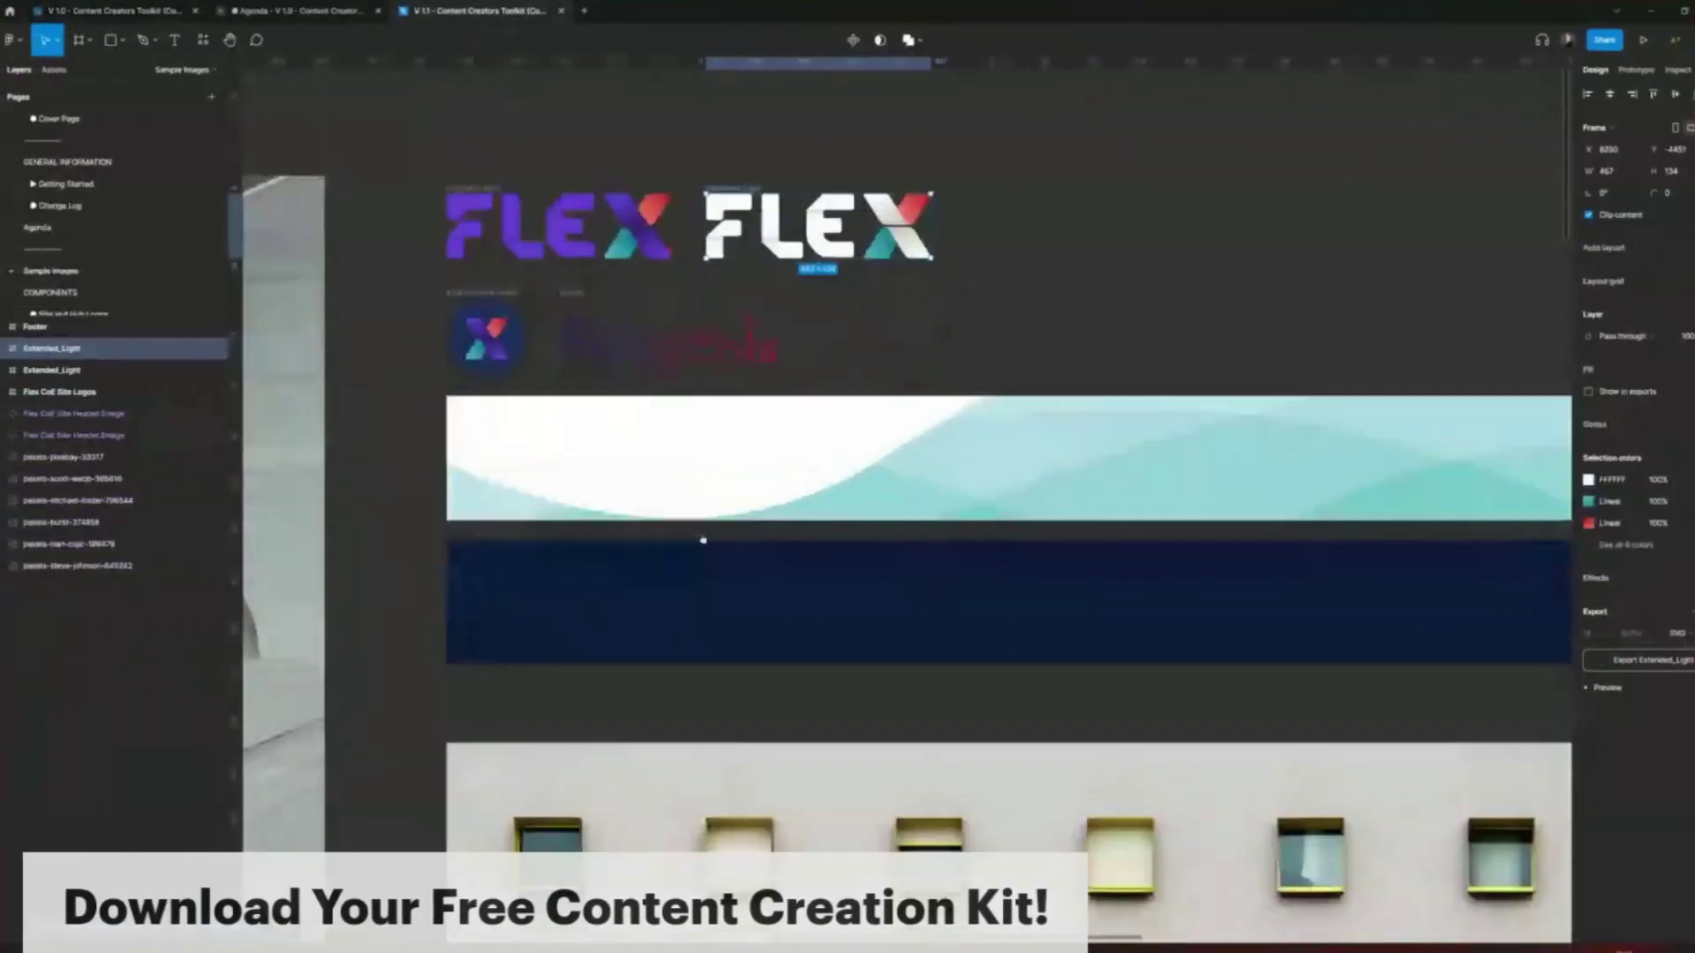
Step: Select the dark navy site header image below the teal wave header in the sample images
left_click_drag(703, 540, 571, 468)
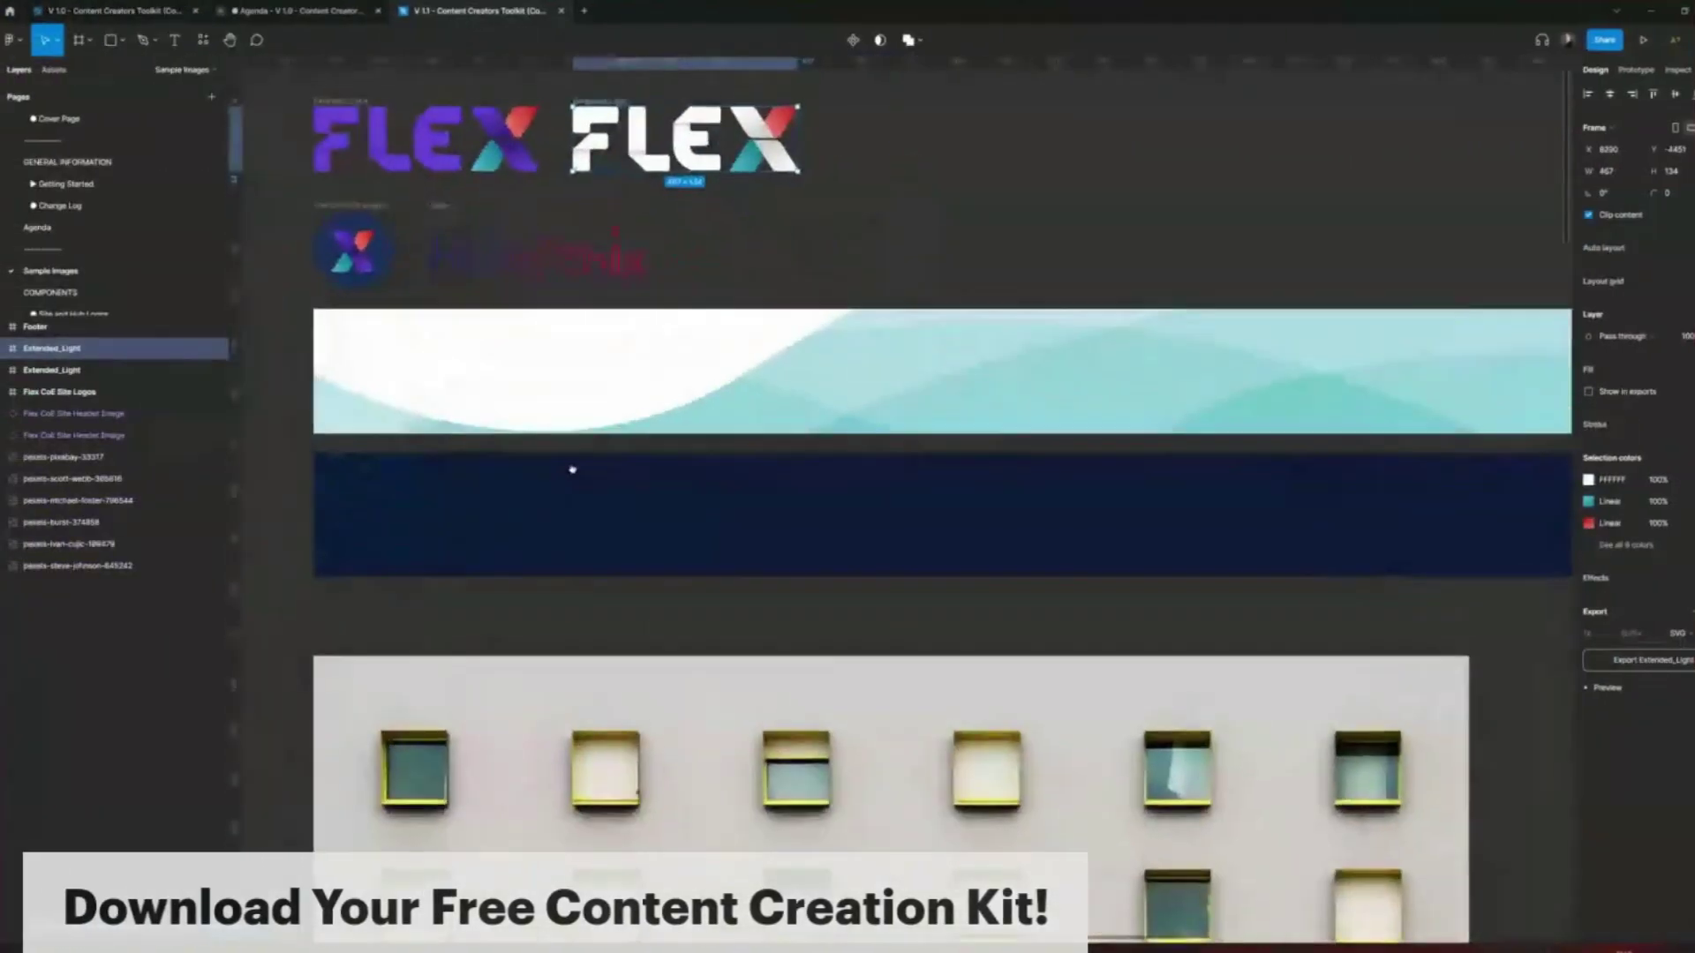
left_click(511, 405)
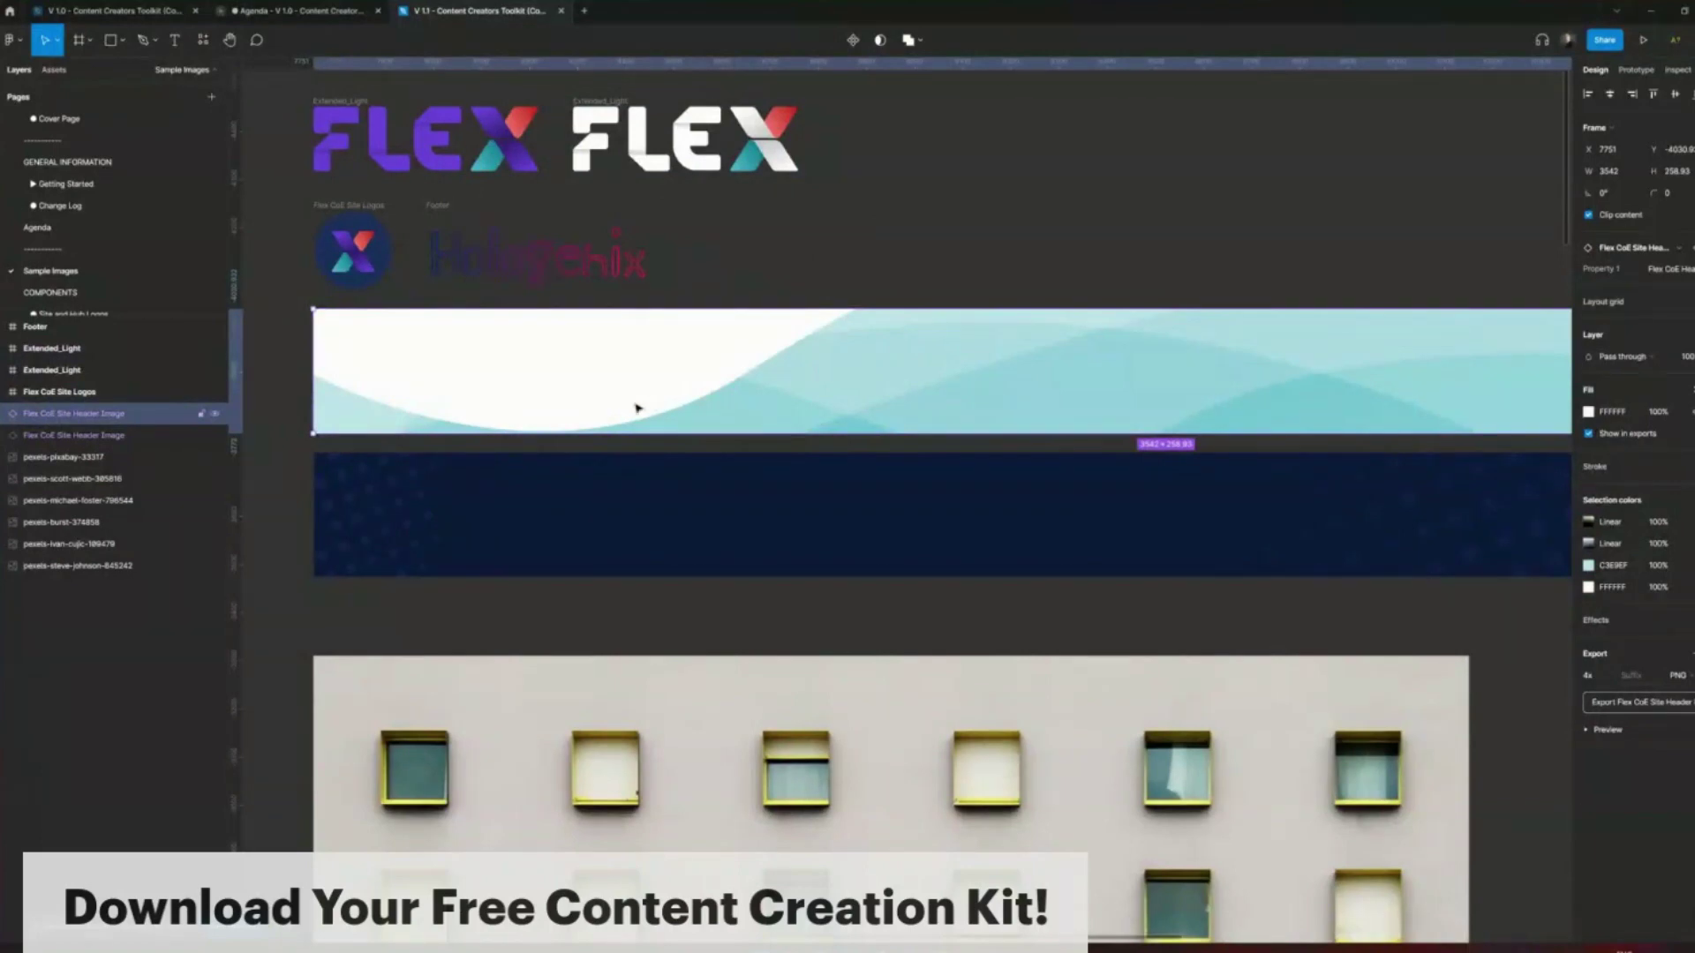
left_click(559, 510)
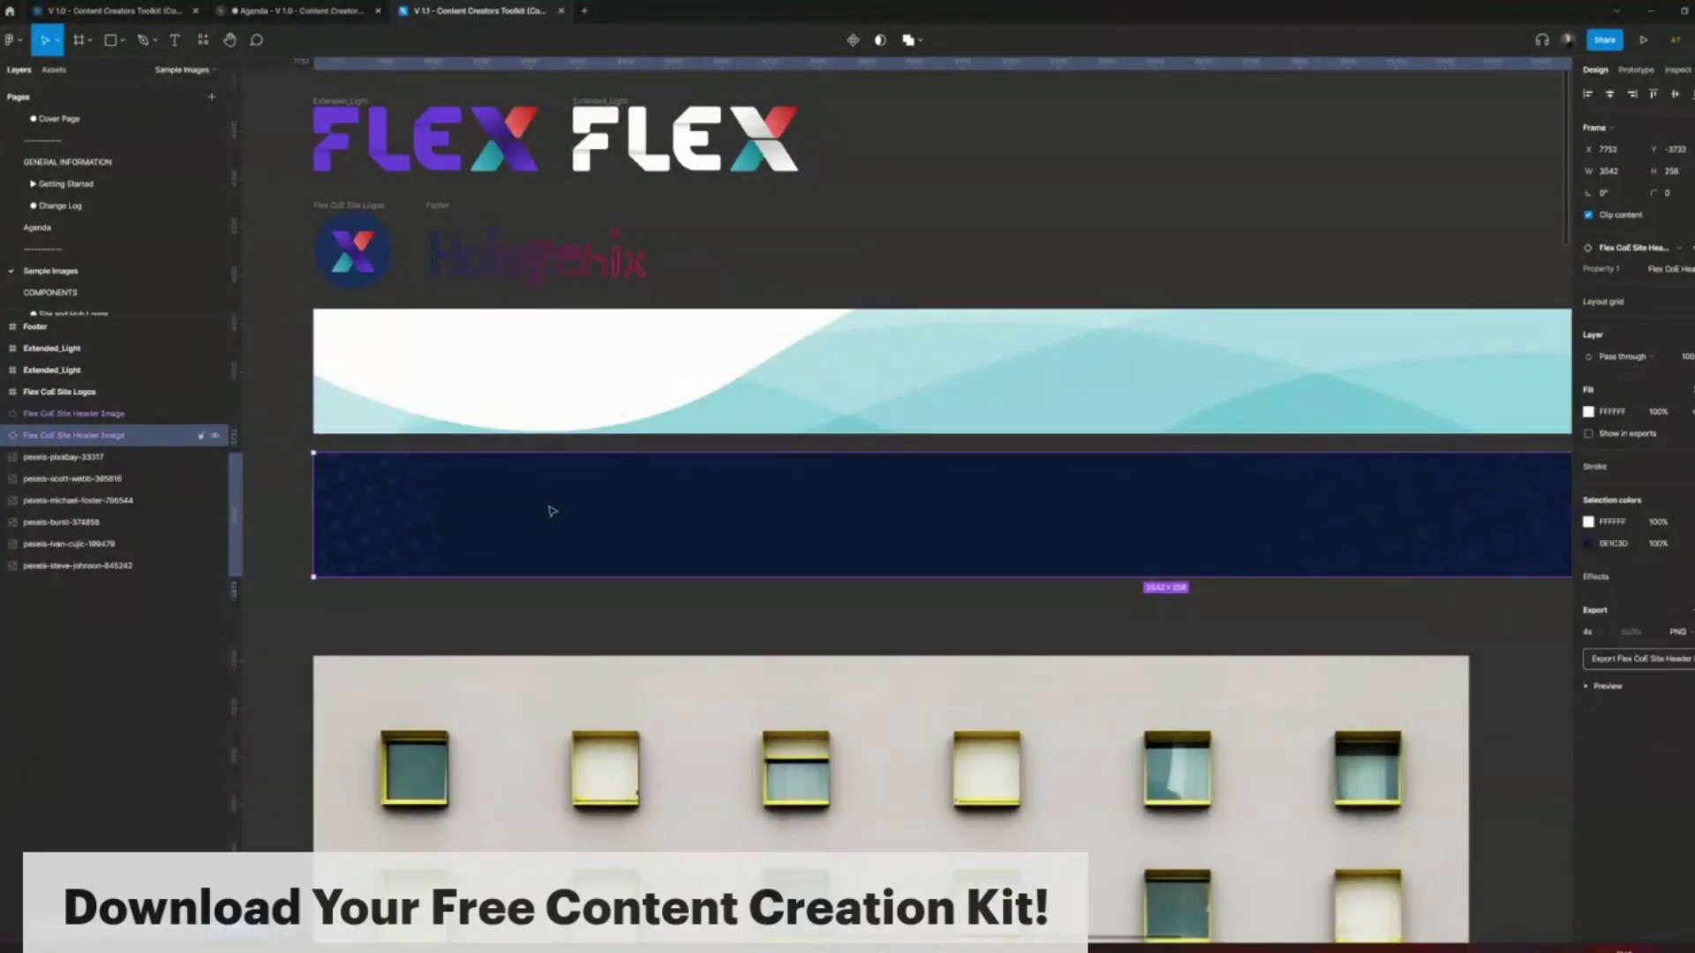
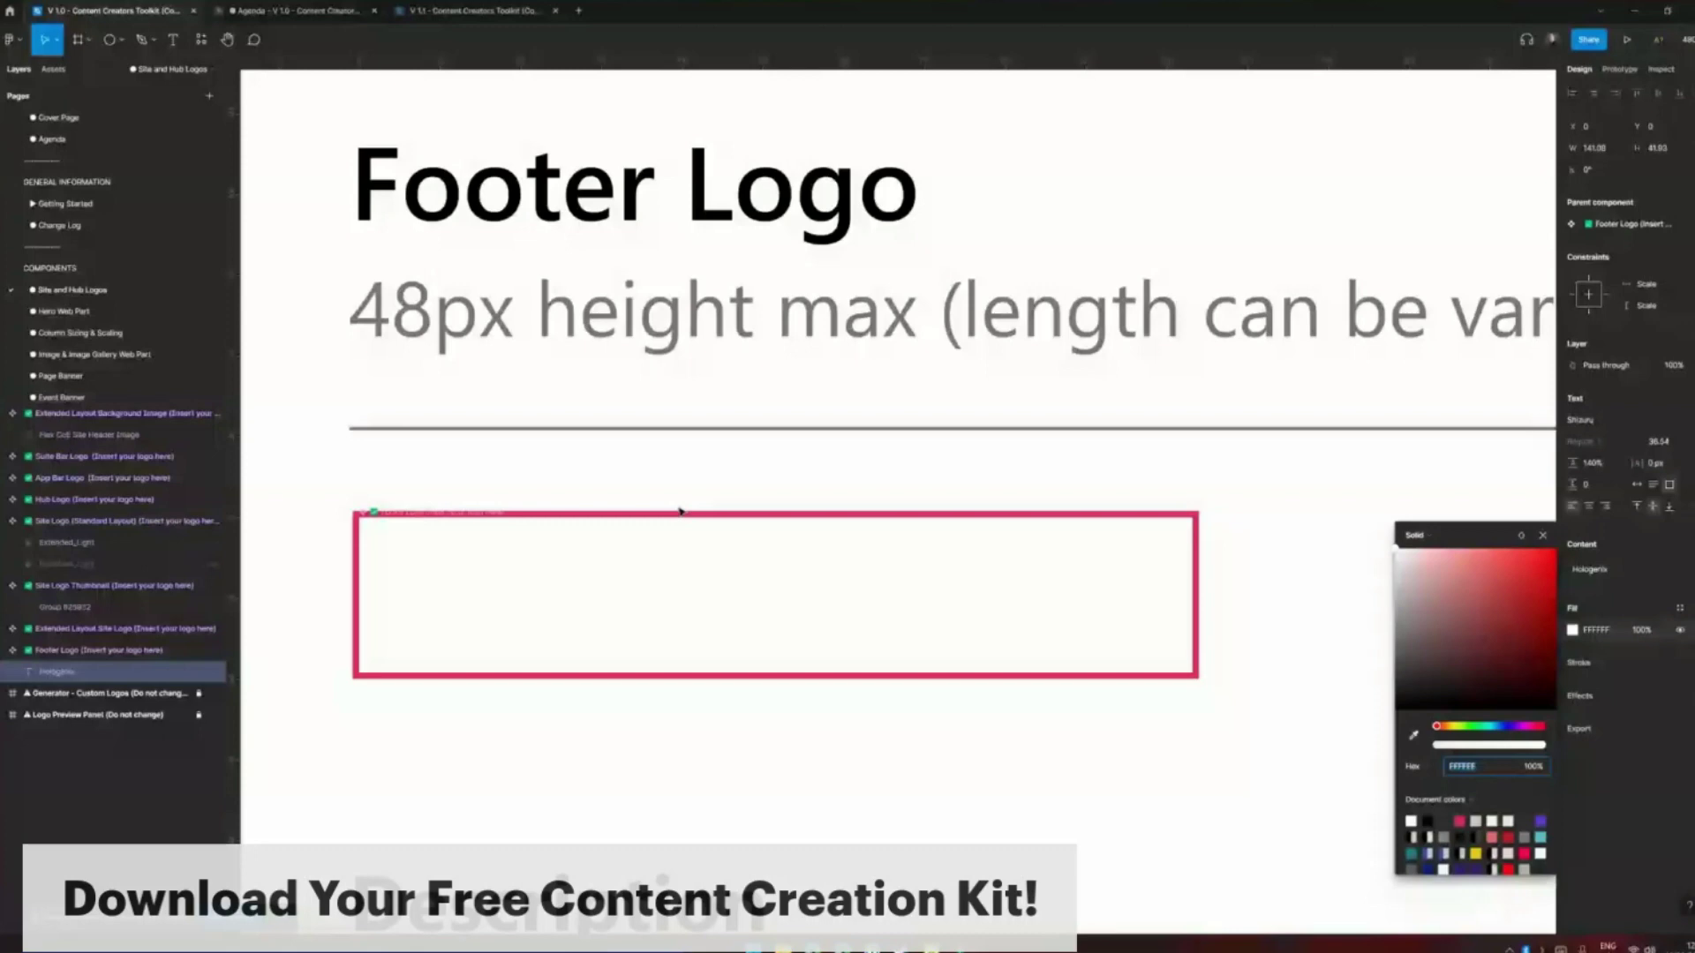
Step: Draw a grey rectangle about 186 × 73 px over the Footer Logo placeholder and place it behind the white Hologenix text
scroll(357, 525, "down", 2)
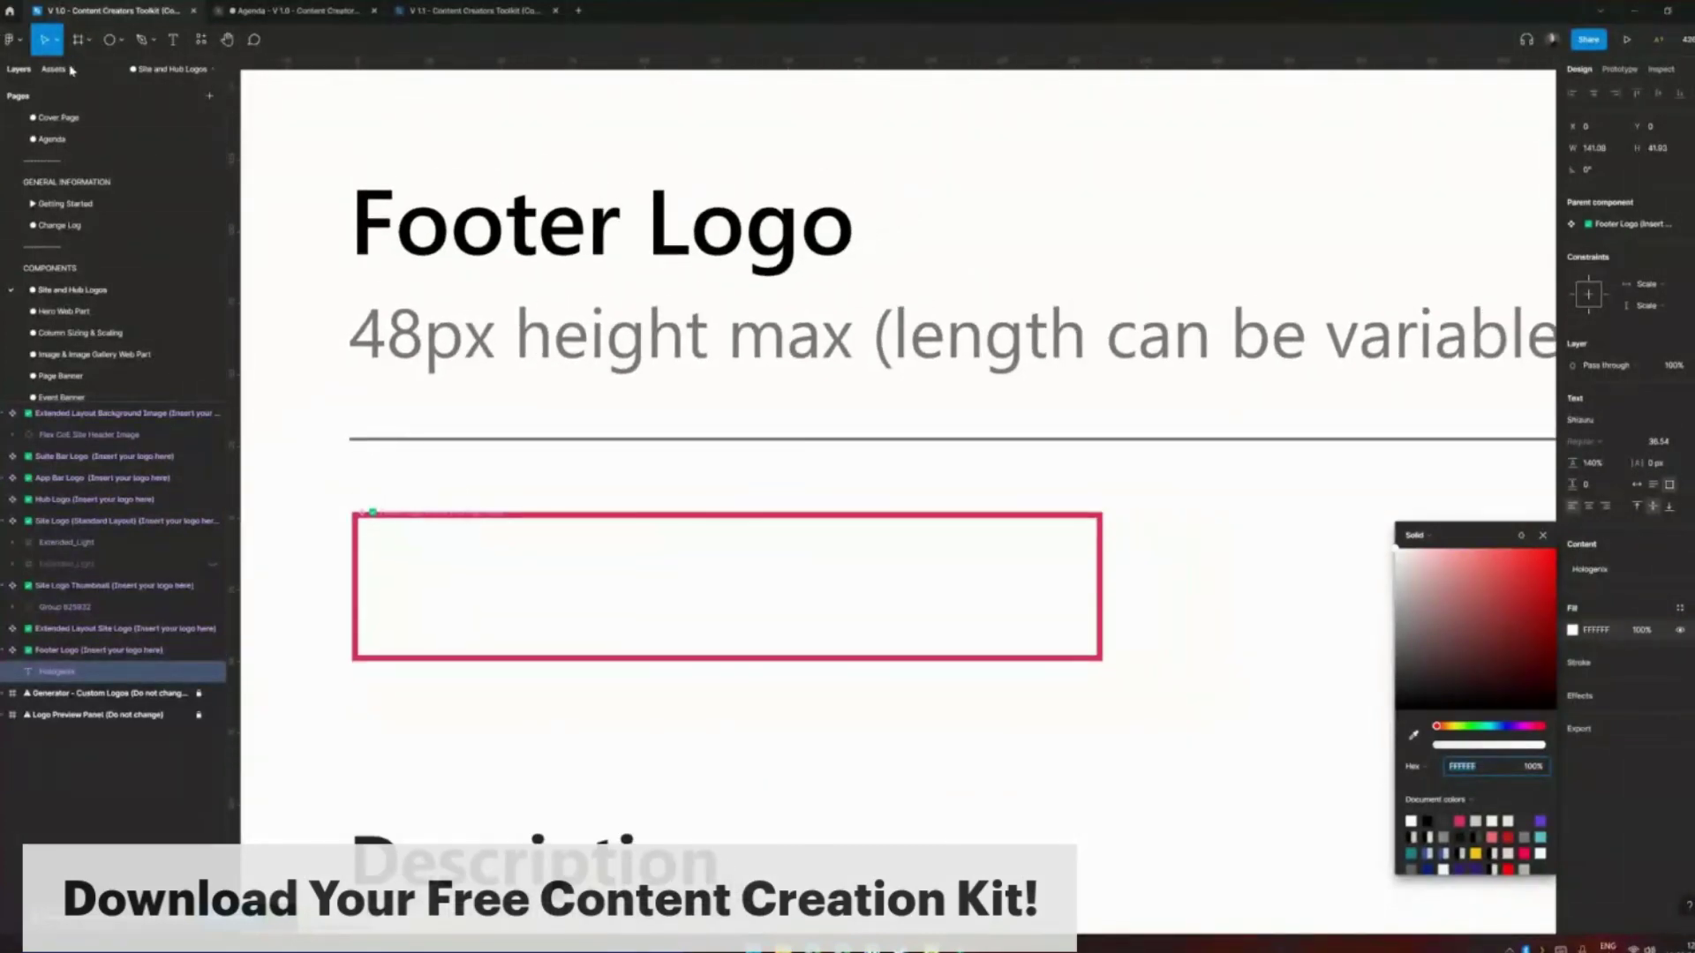
left_click(141, 38)
left_click(109, 39)
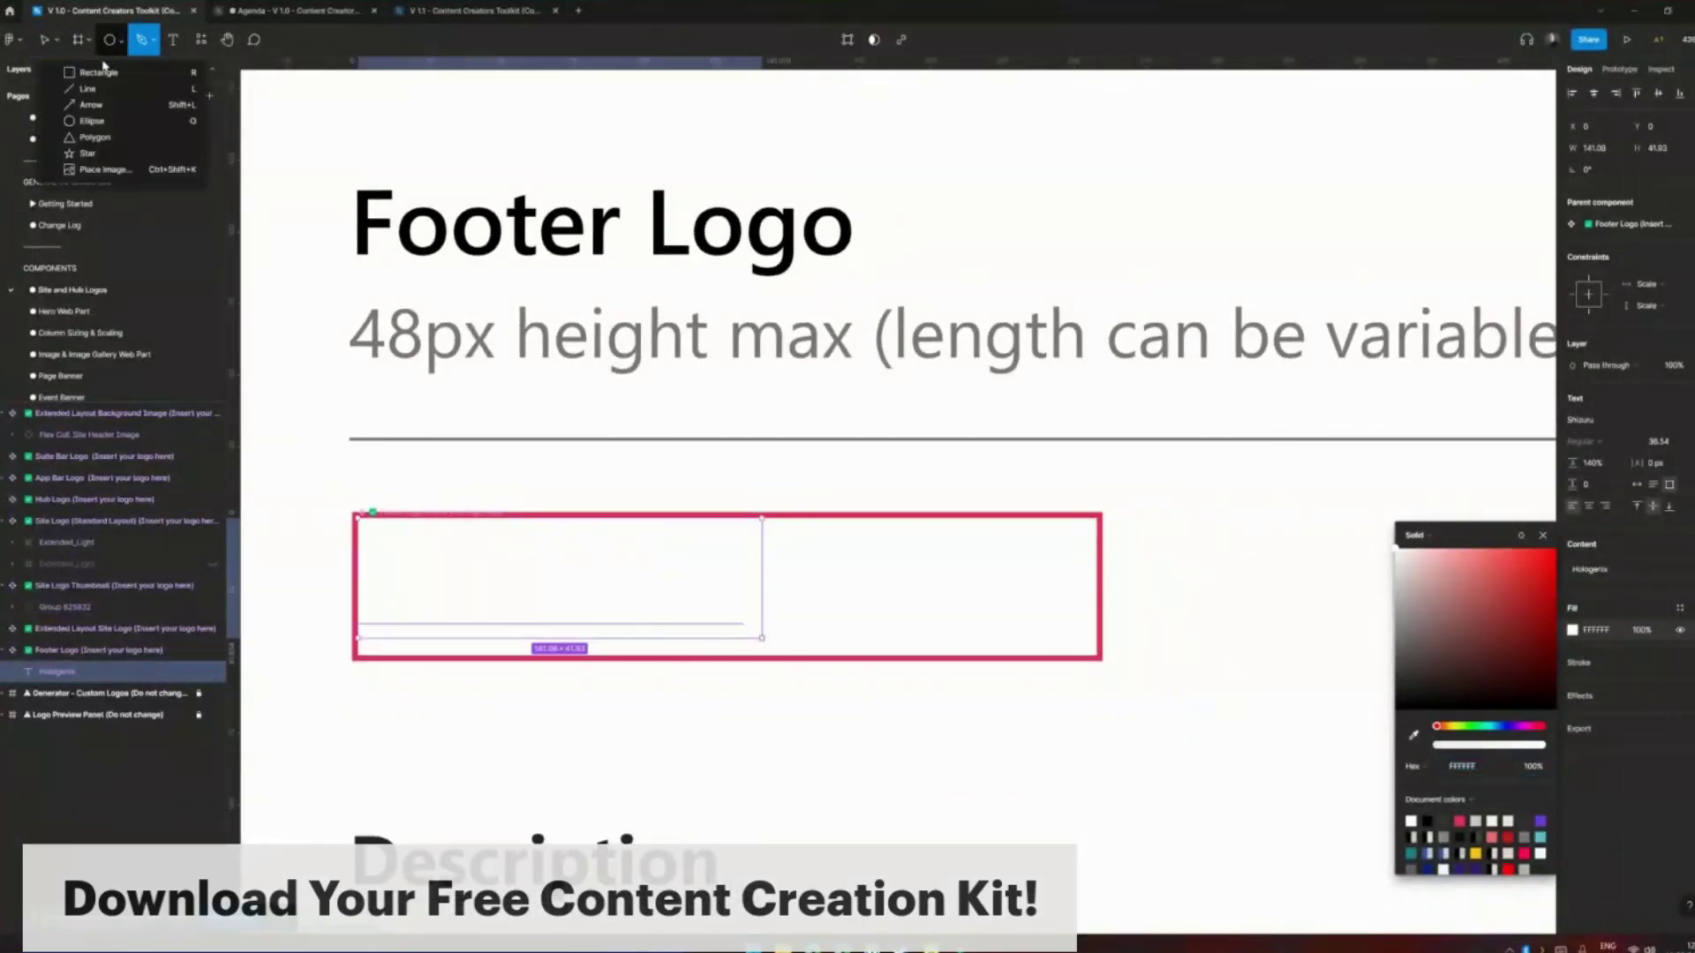
left_click(99, 72)
mouse_move(328, 483)
left_mouse_down()
mouse_move(378, 537)
mouse_move(863, 692)
left_mouse_up()
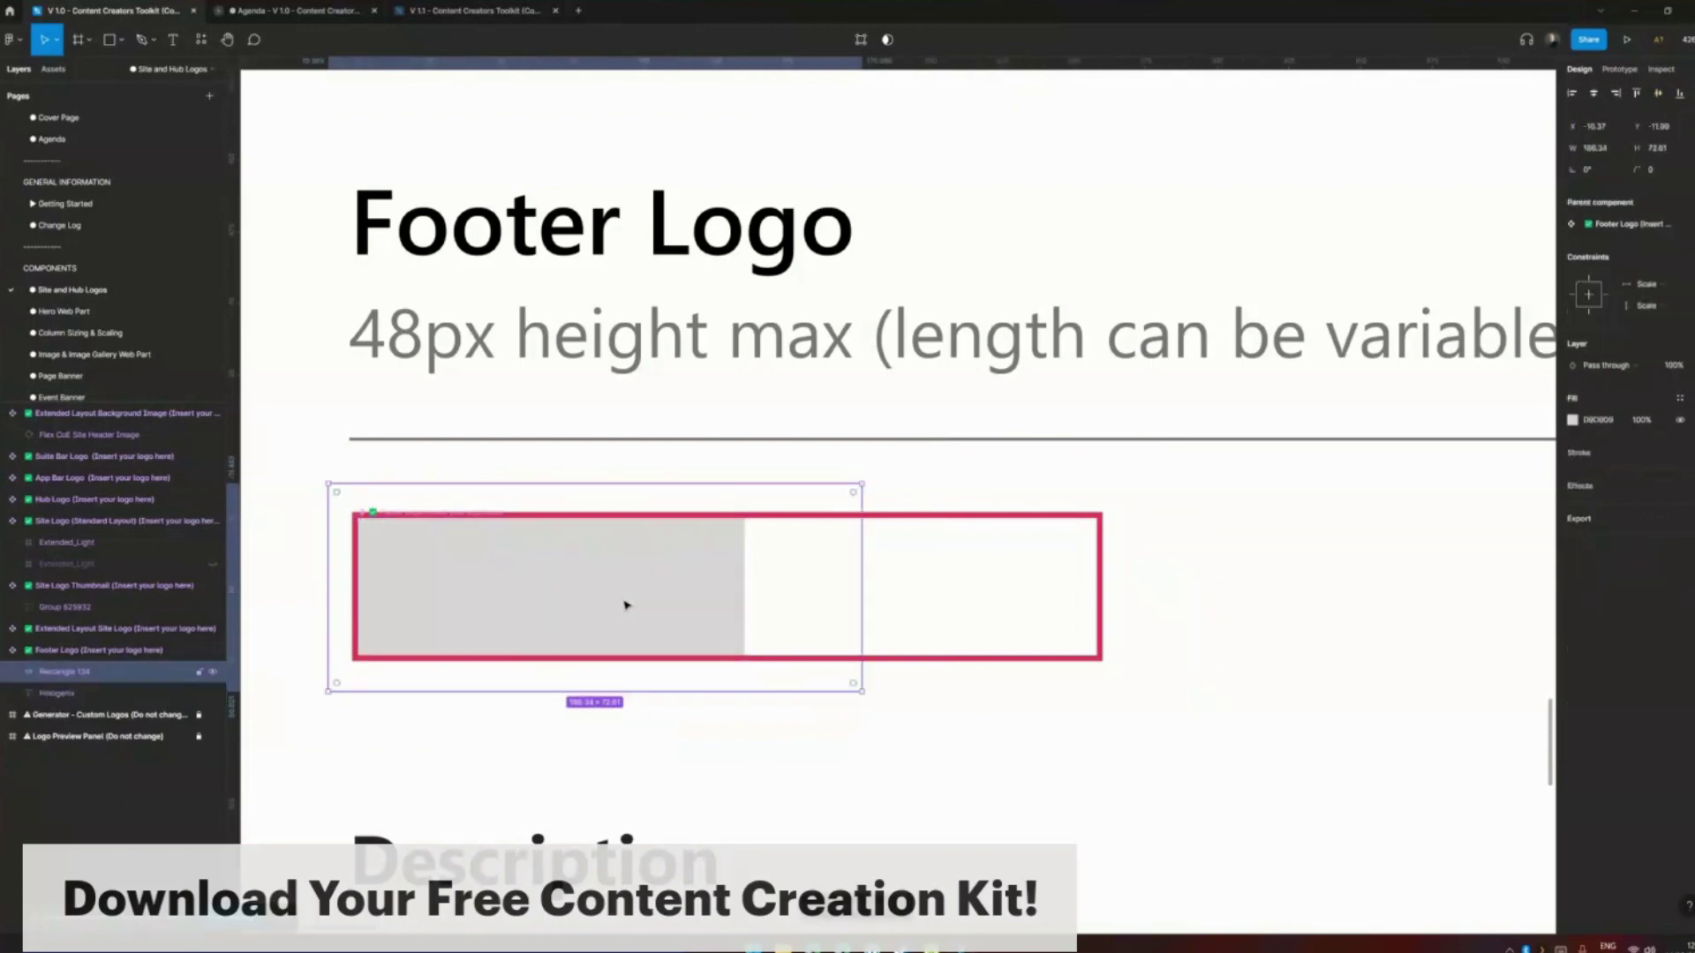
left_click_drag(61, 671, 60, 698)
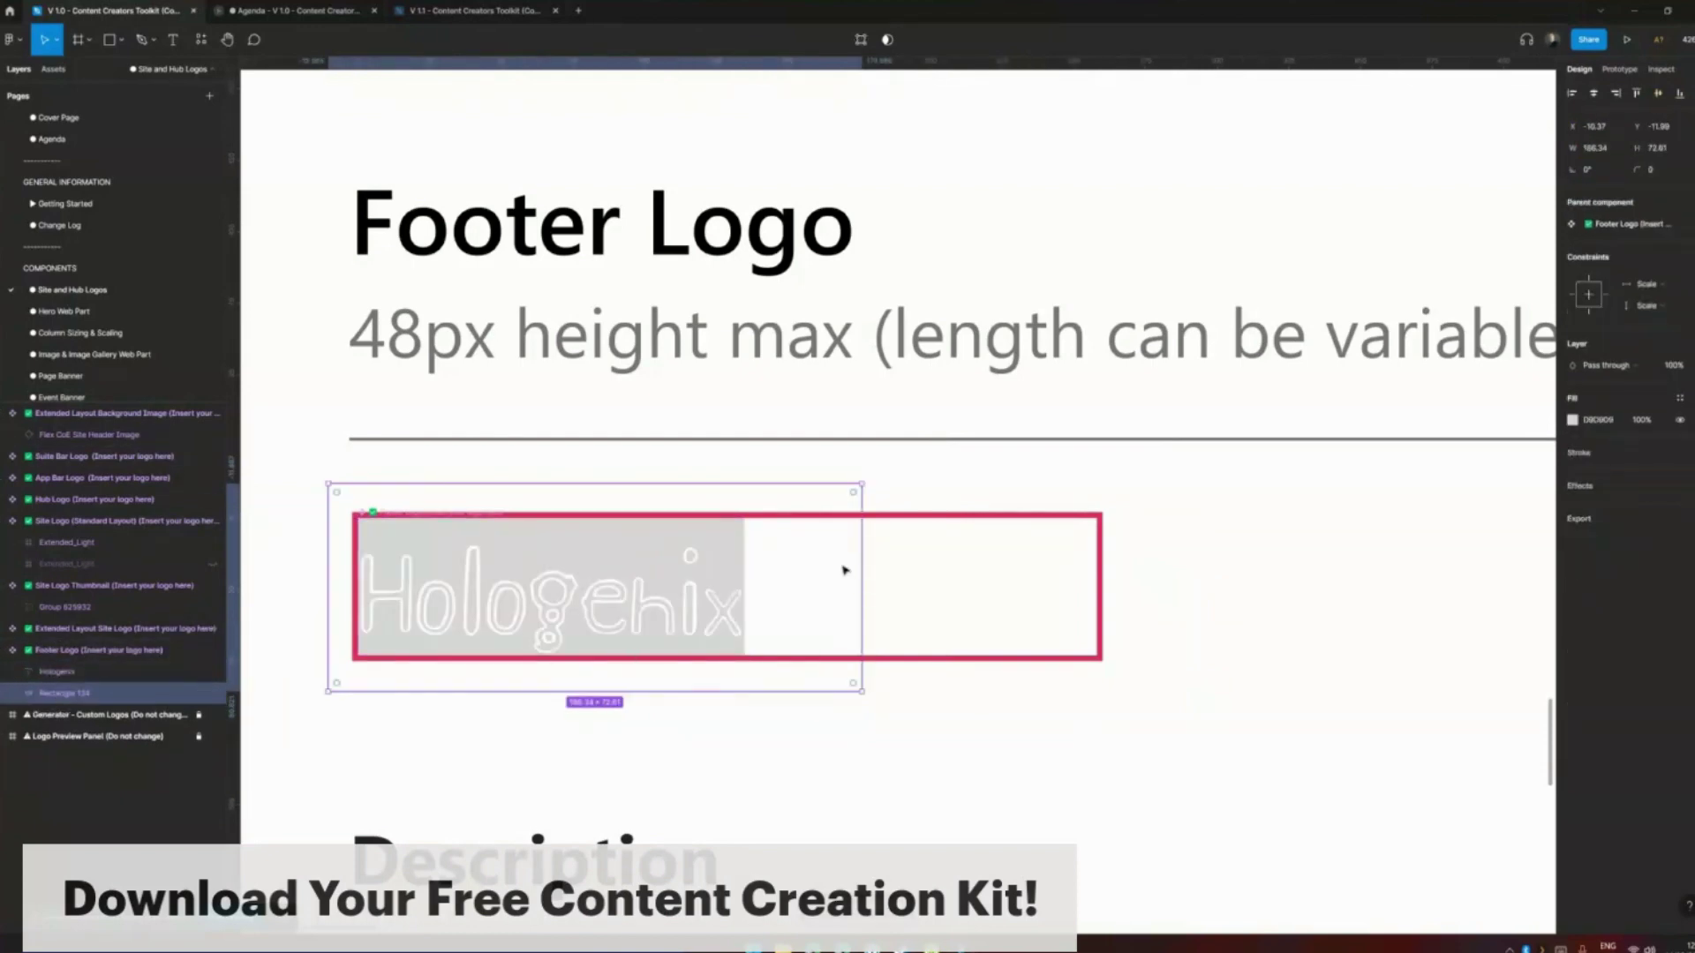
Step: Toggle the visibility of the grey backdrop rectangle in the Footer Logo placeholder and leave it hidden
left_click(211, 695)
left_click(211, 696)
left_click(211, 695)
left_click(212, 696)
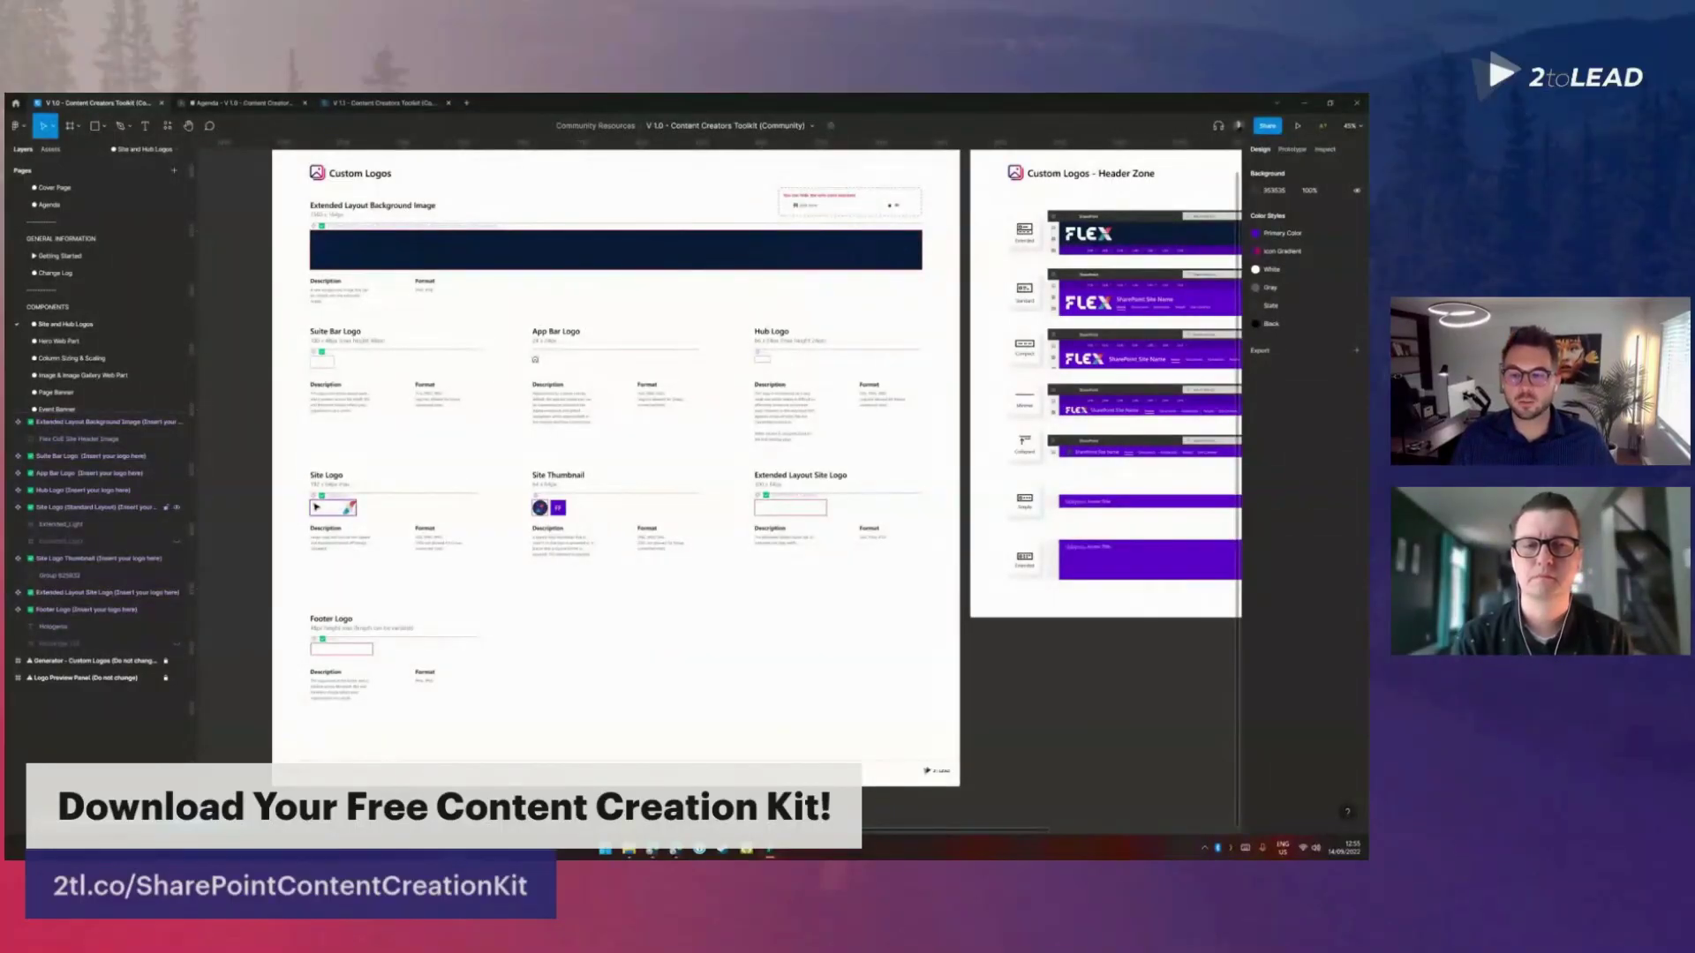
Step: Export the navy Extended Layout Background Image component as PNG and JPG to the Downloads folder
left_click(337, 267)
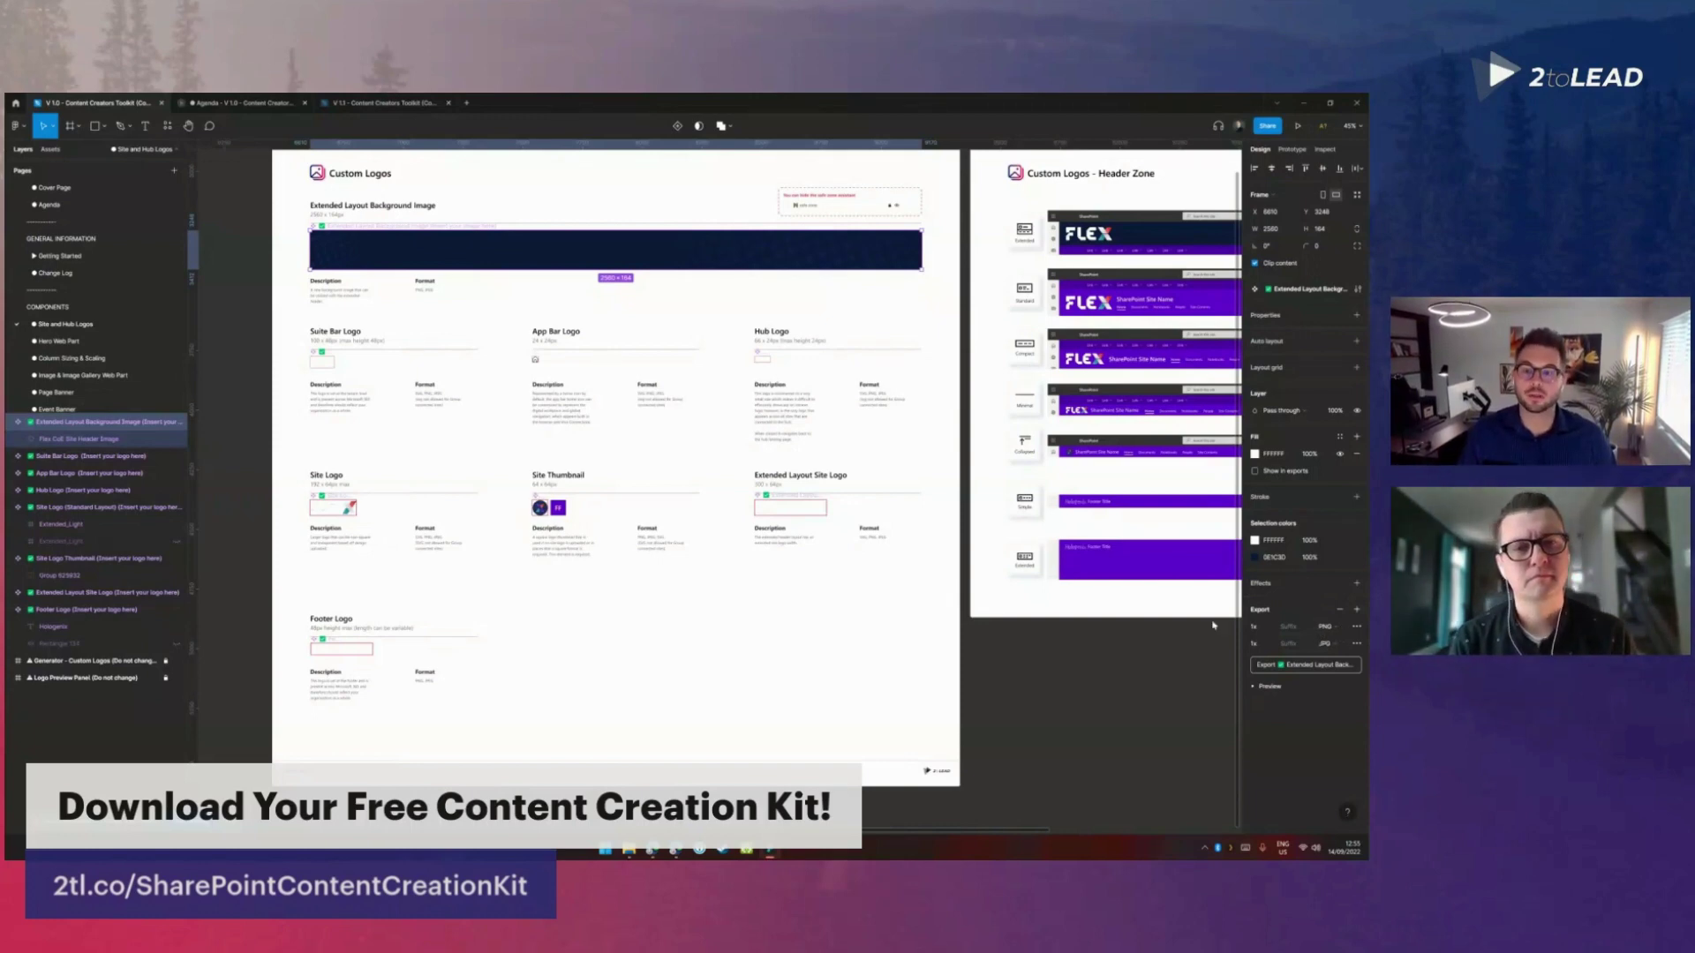
scroll(401, 301, "up", 2)
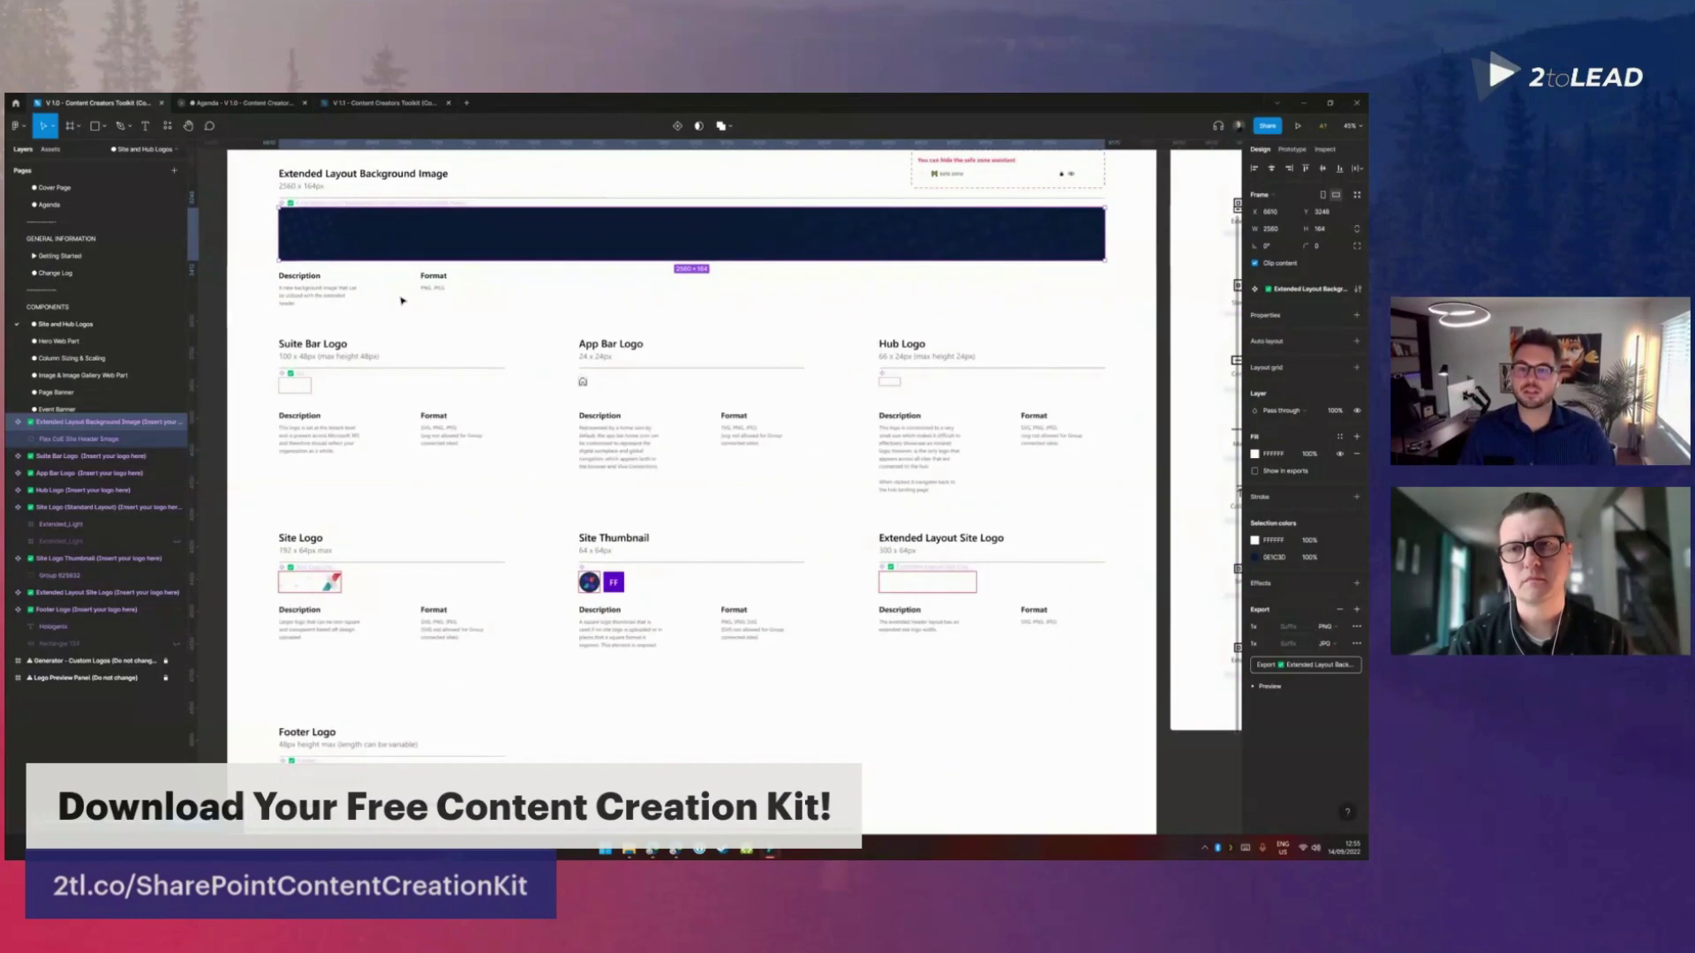
scroll(402, 301, "up", 6)
scroll(607, 523, "up", 3)
scroll(608, 524, "left", 3)
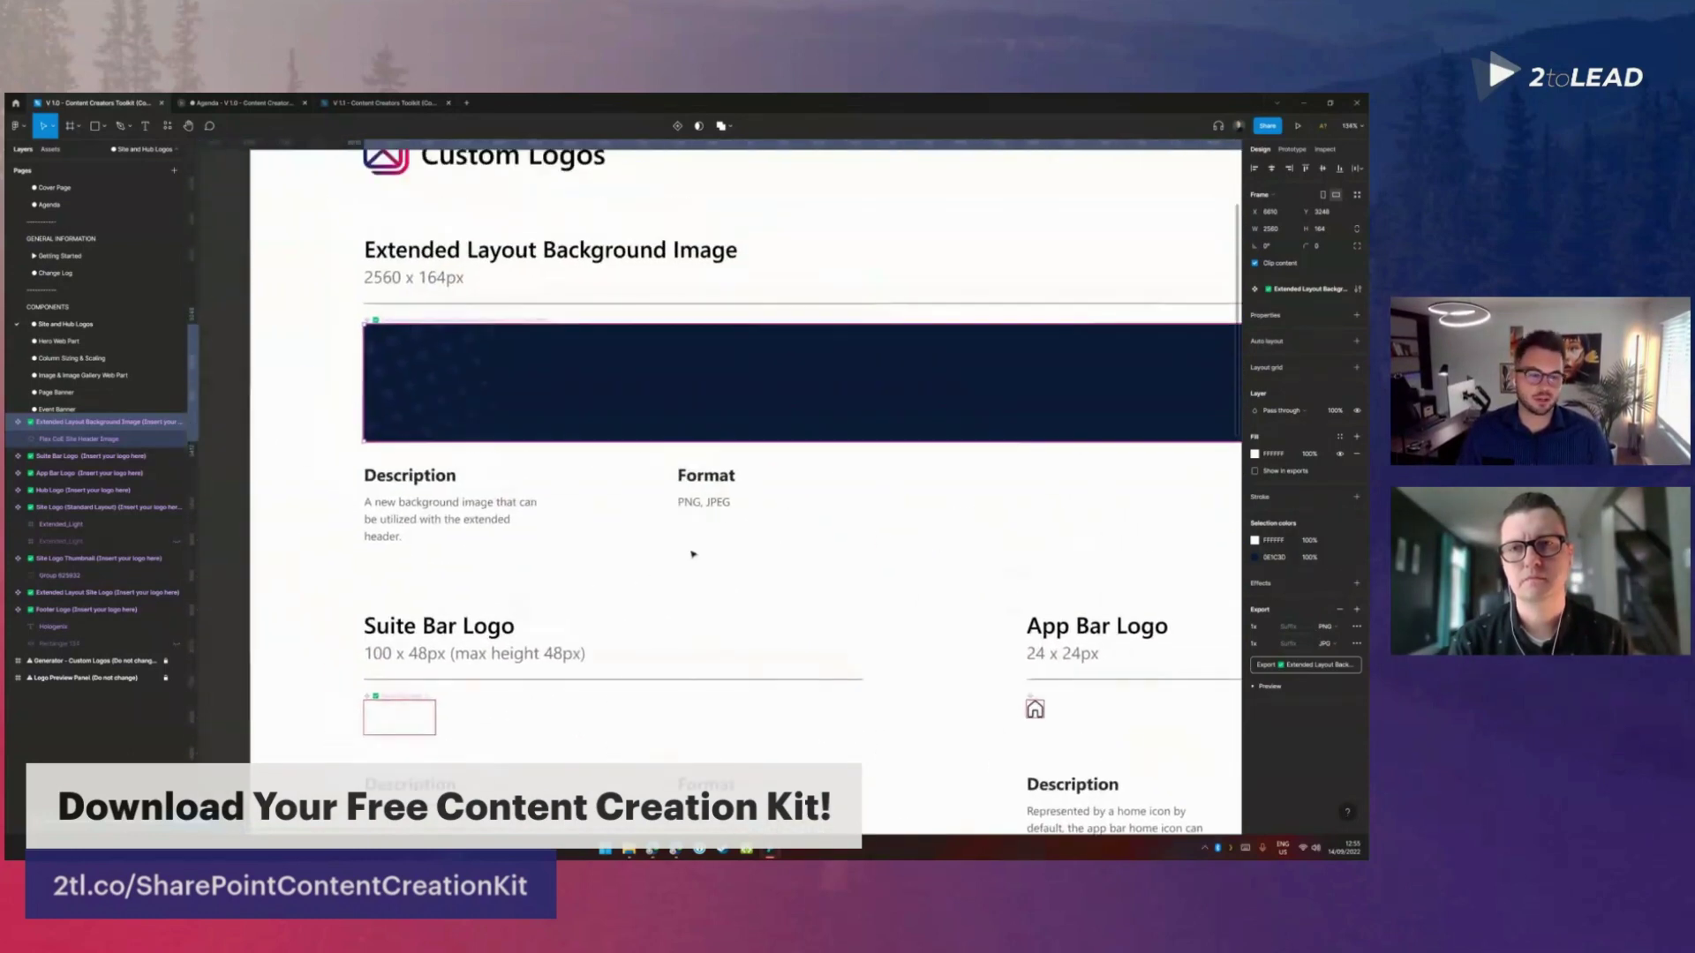
left_click(1270, 672)
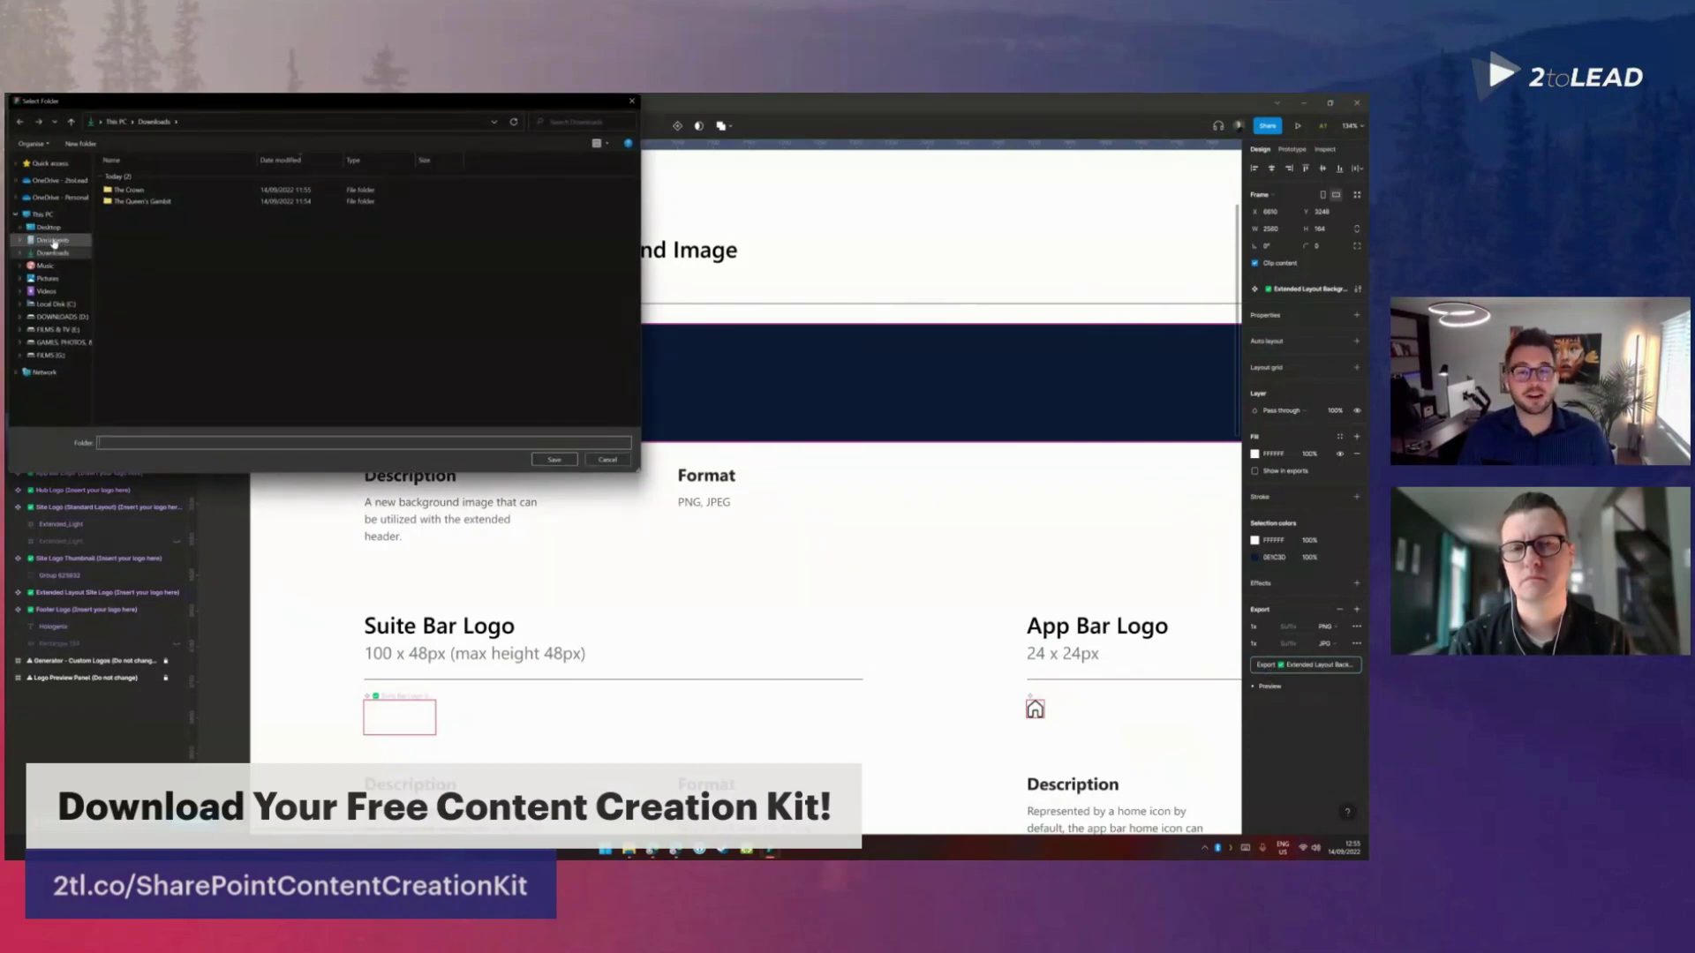
left_click(53, 252)
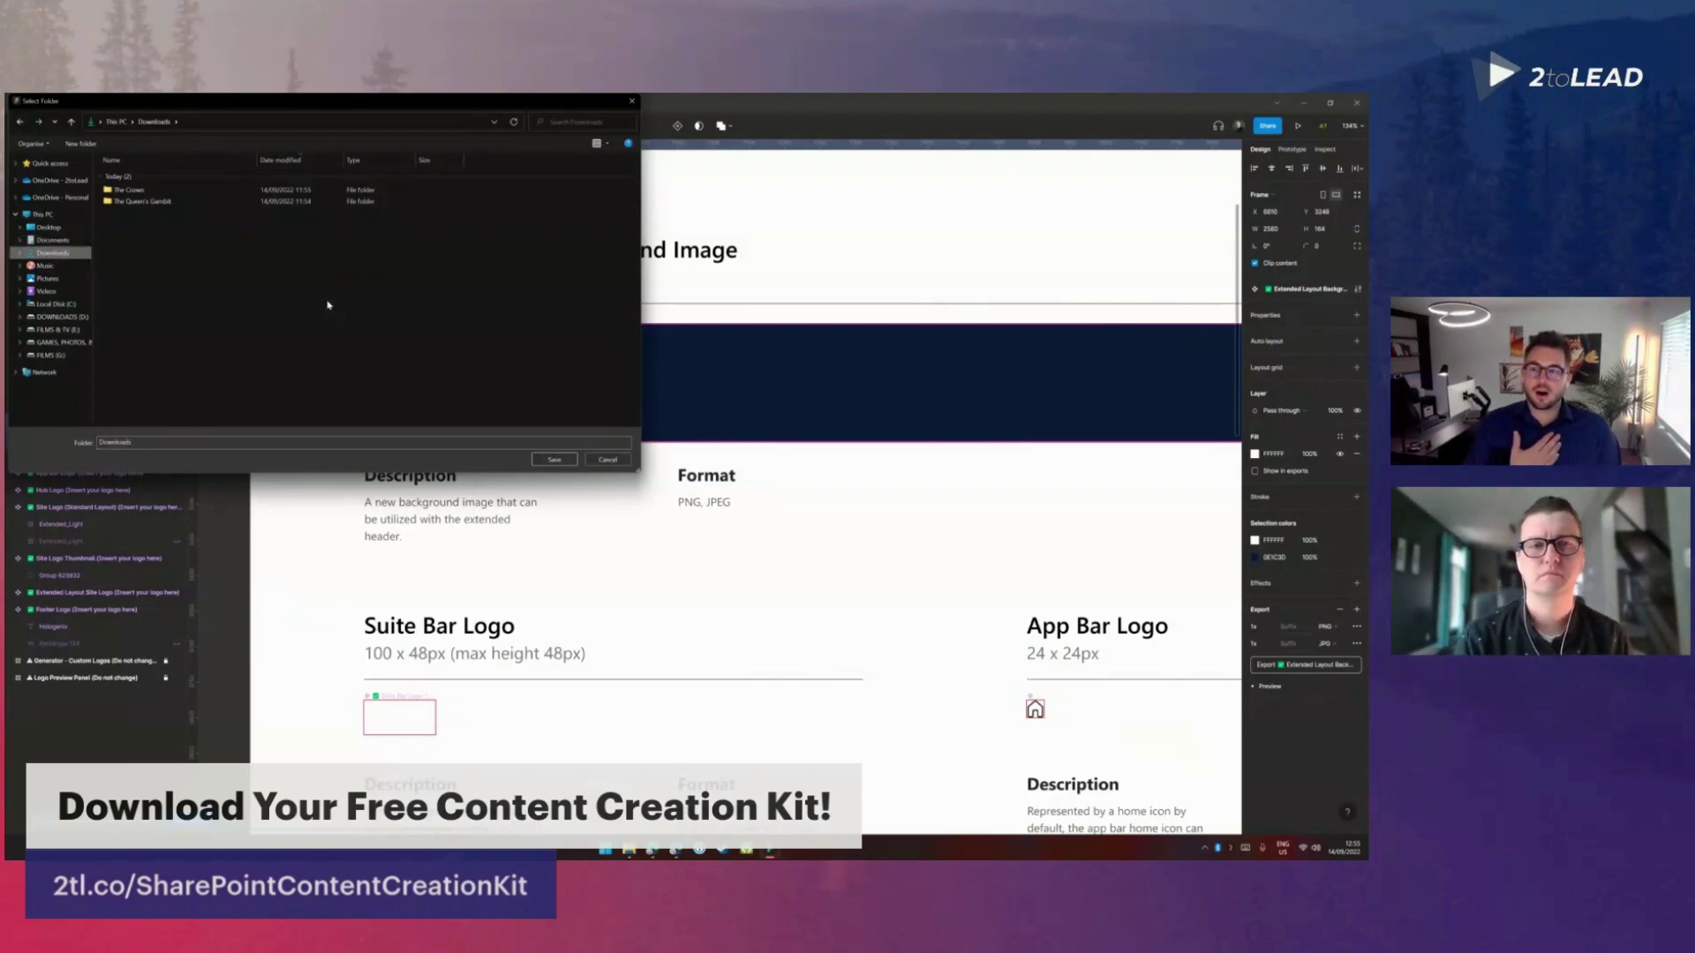
left_click(548, 460)
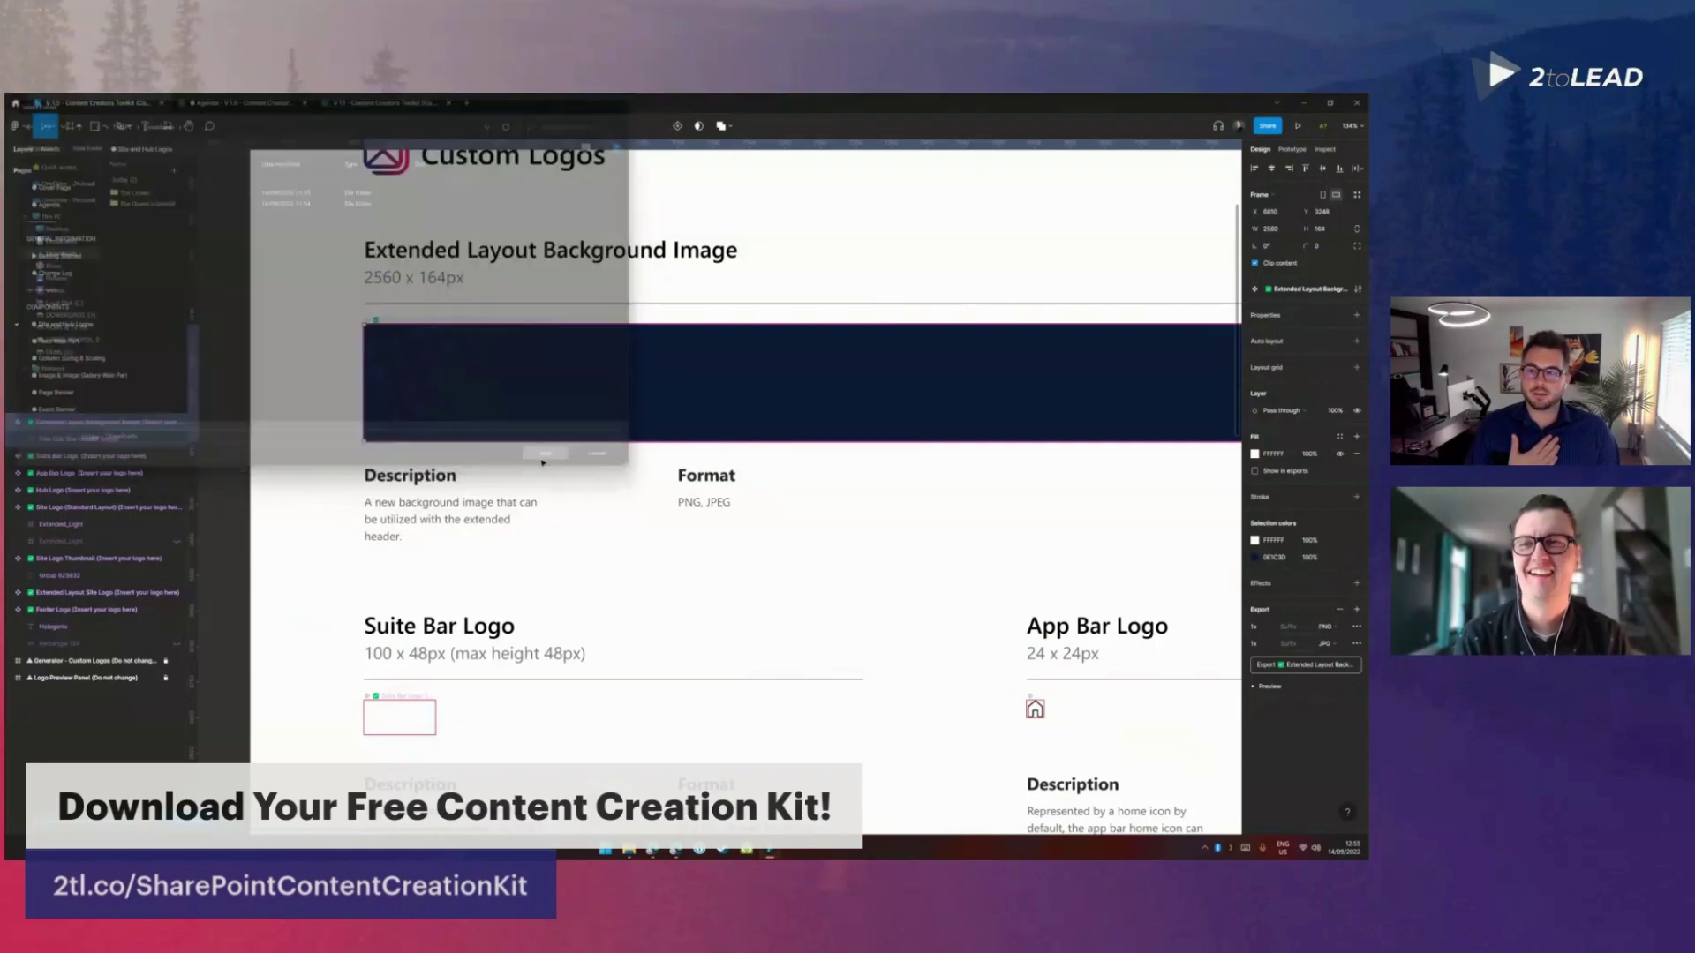
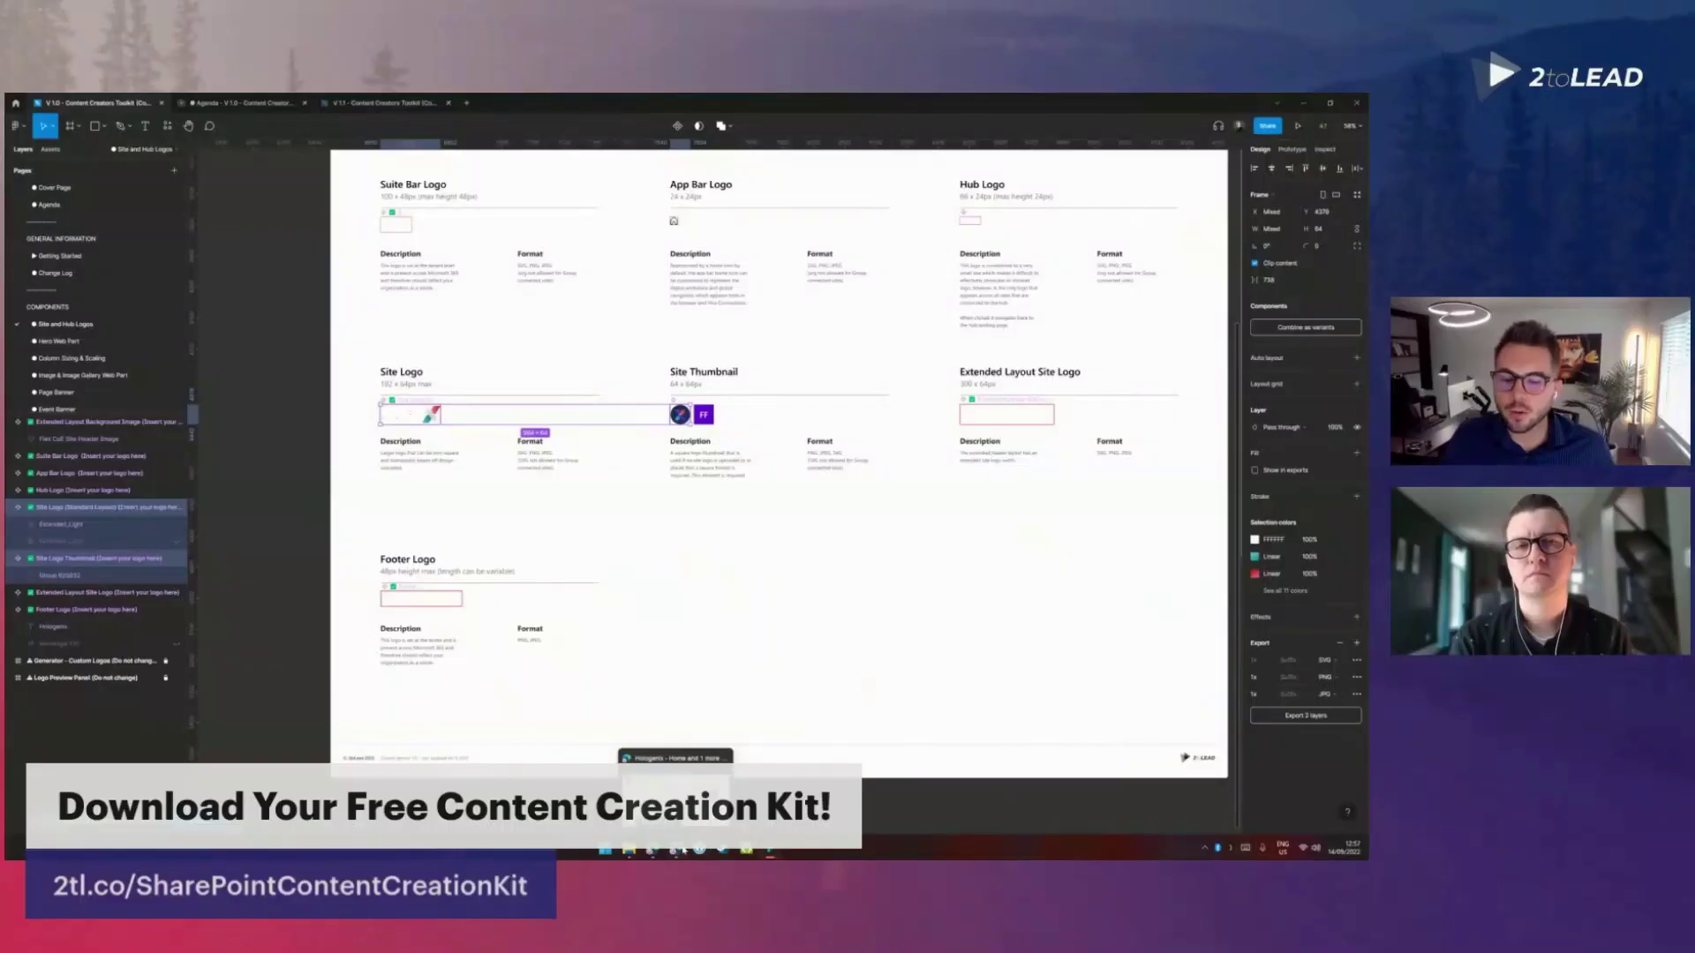
Step: Switch to the Hologenix SharePoint site and set its header to the Extended layout with the solid purple theme background
left_click(675, 794)
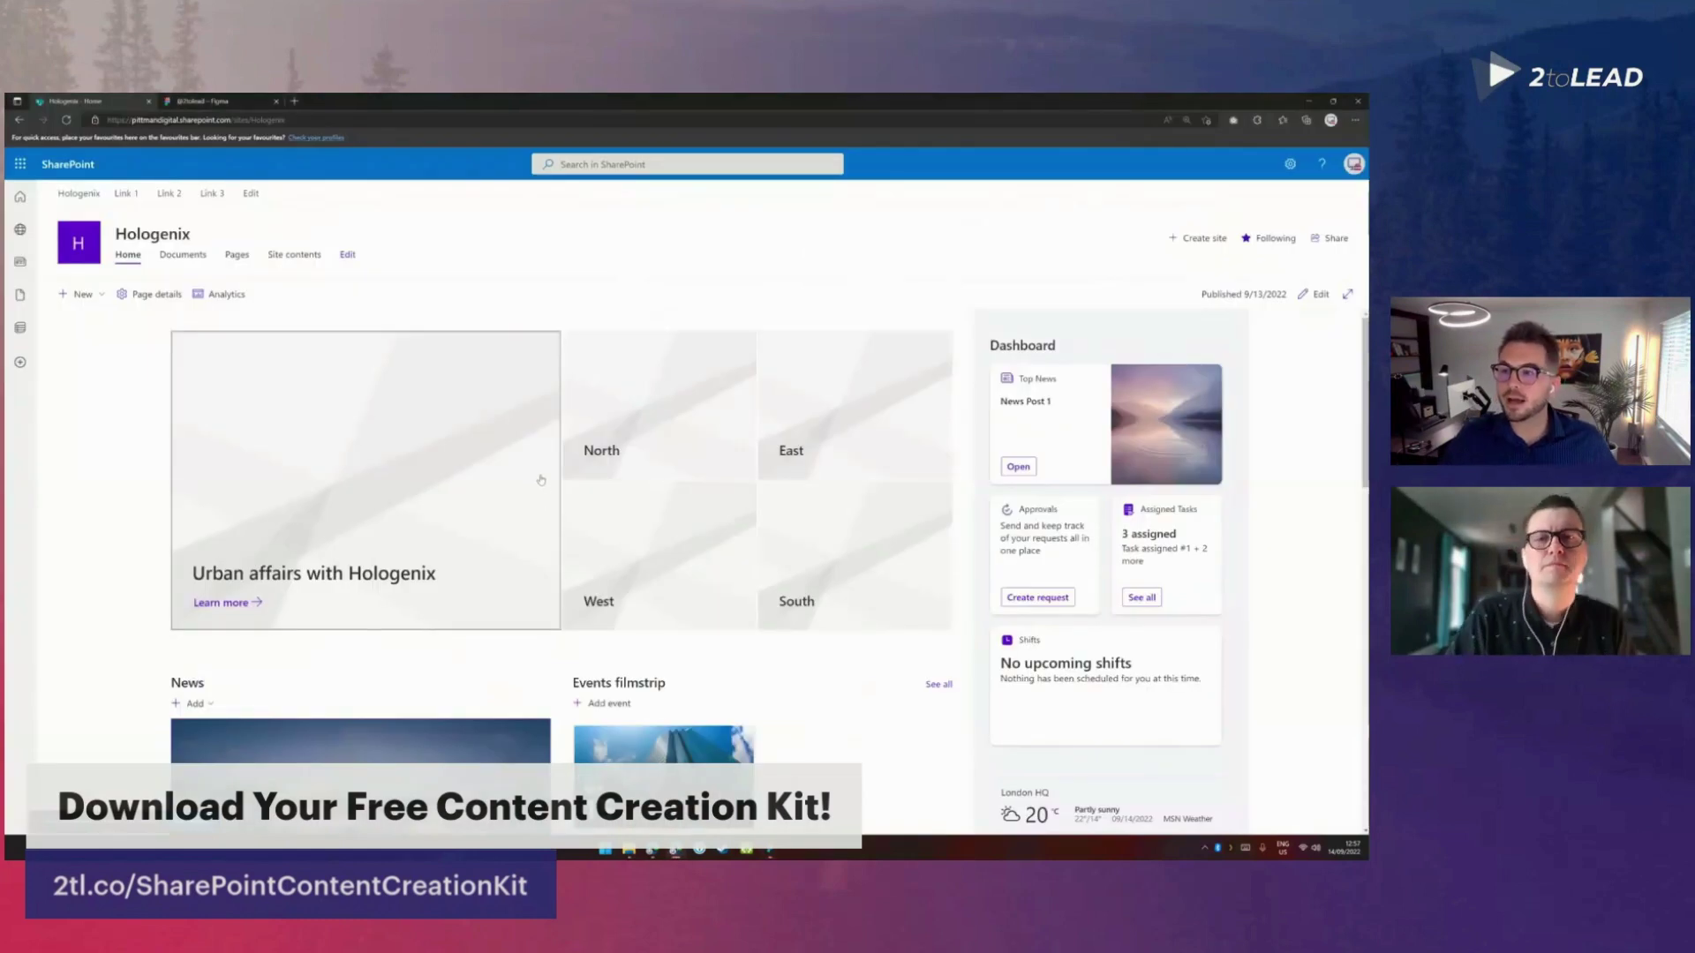
left_click(1292, 164)
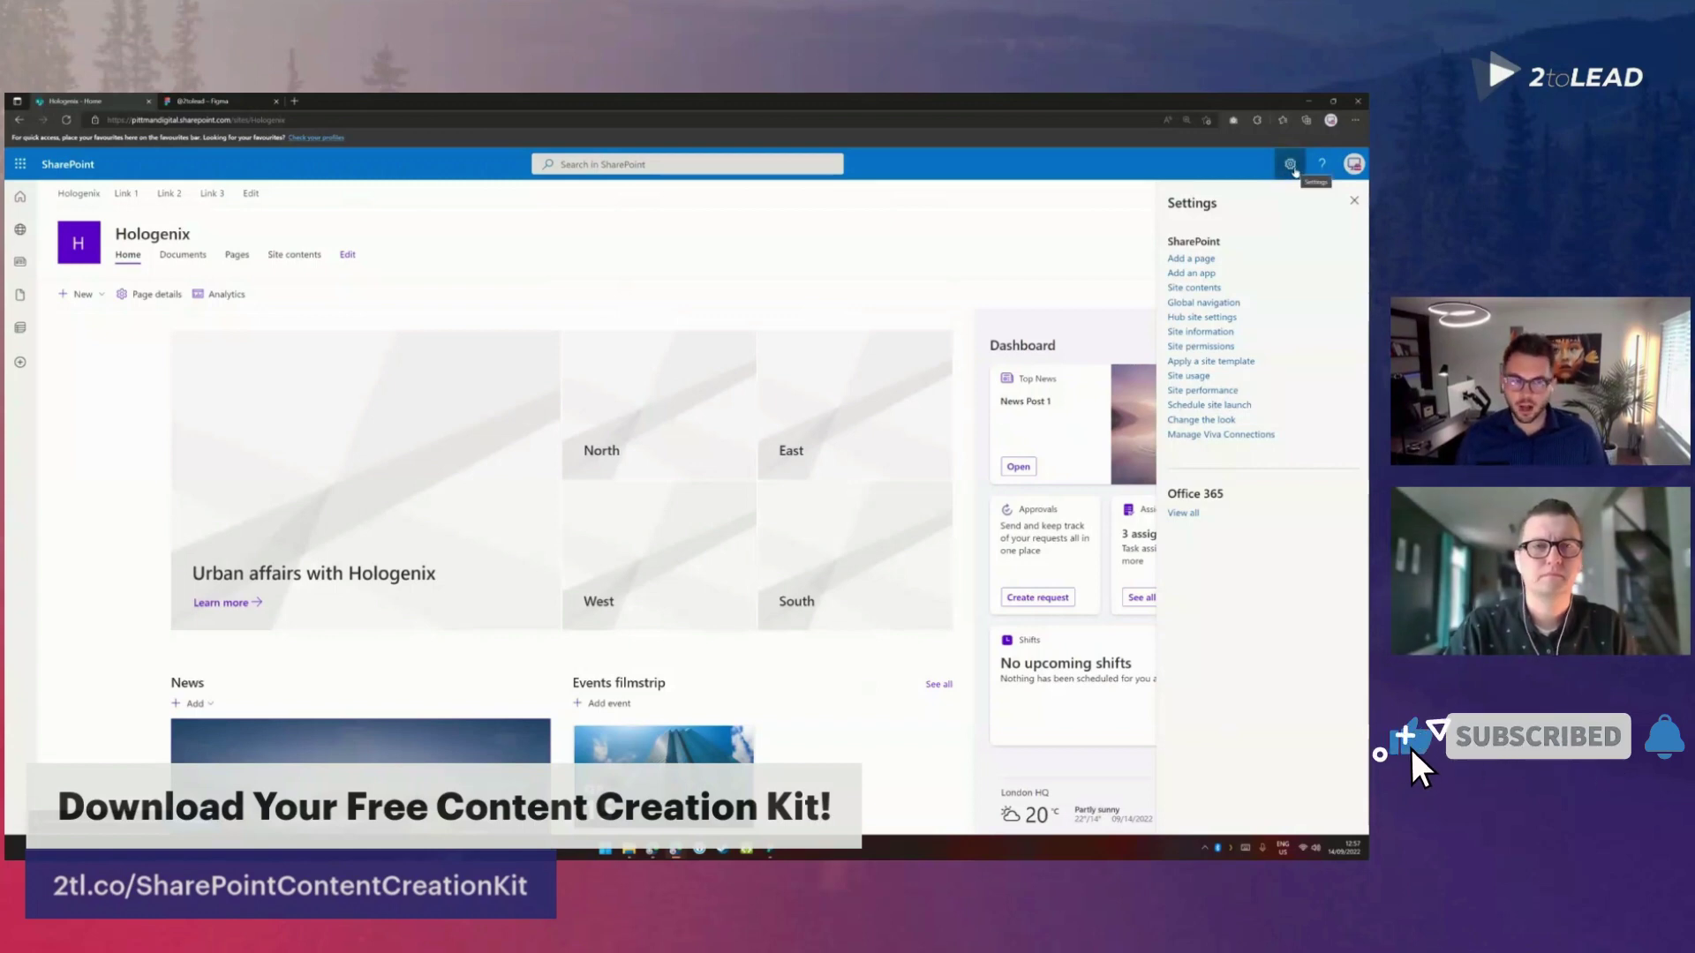
left_click(1205, 422)
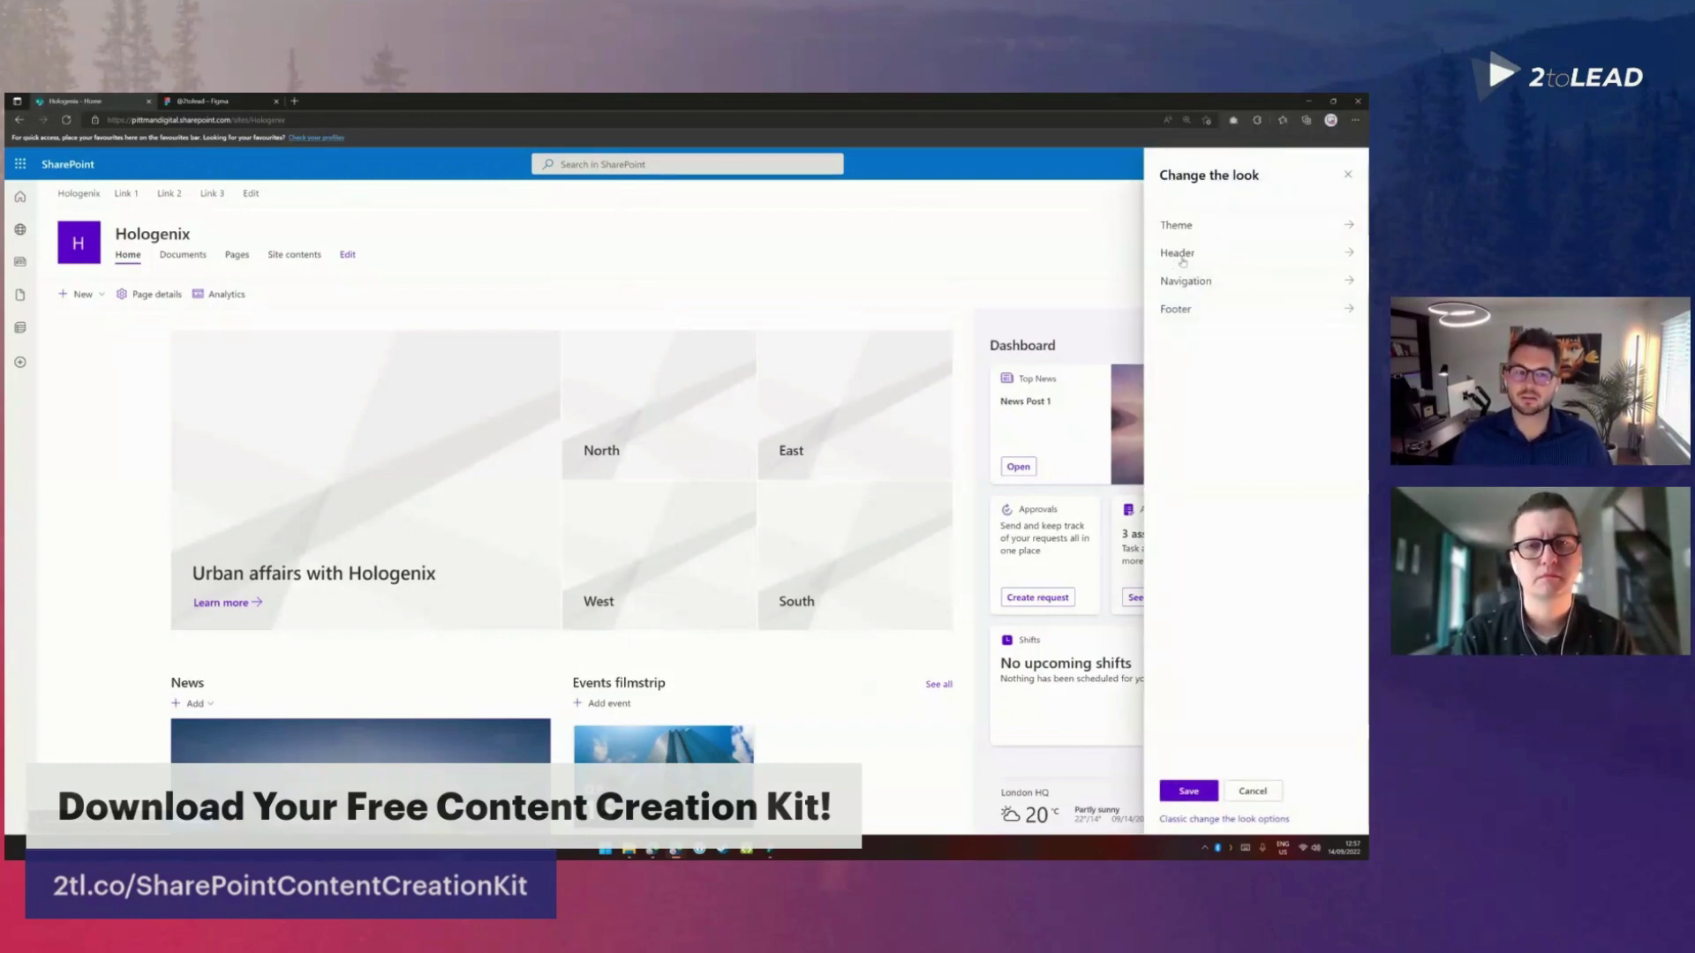
left_click(1182, 254)
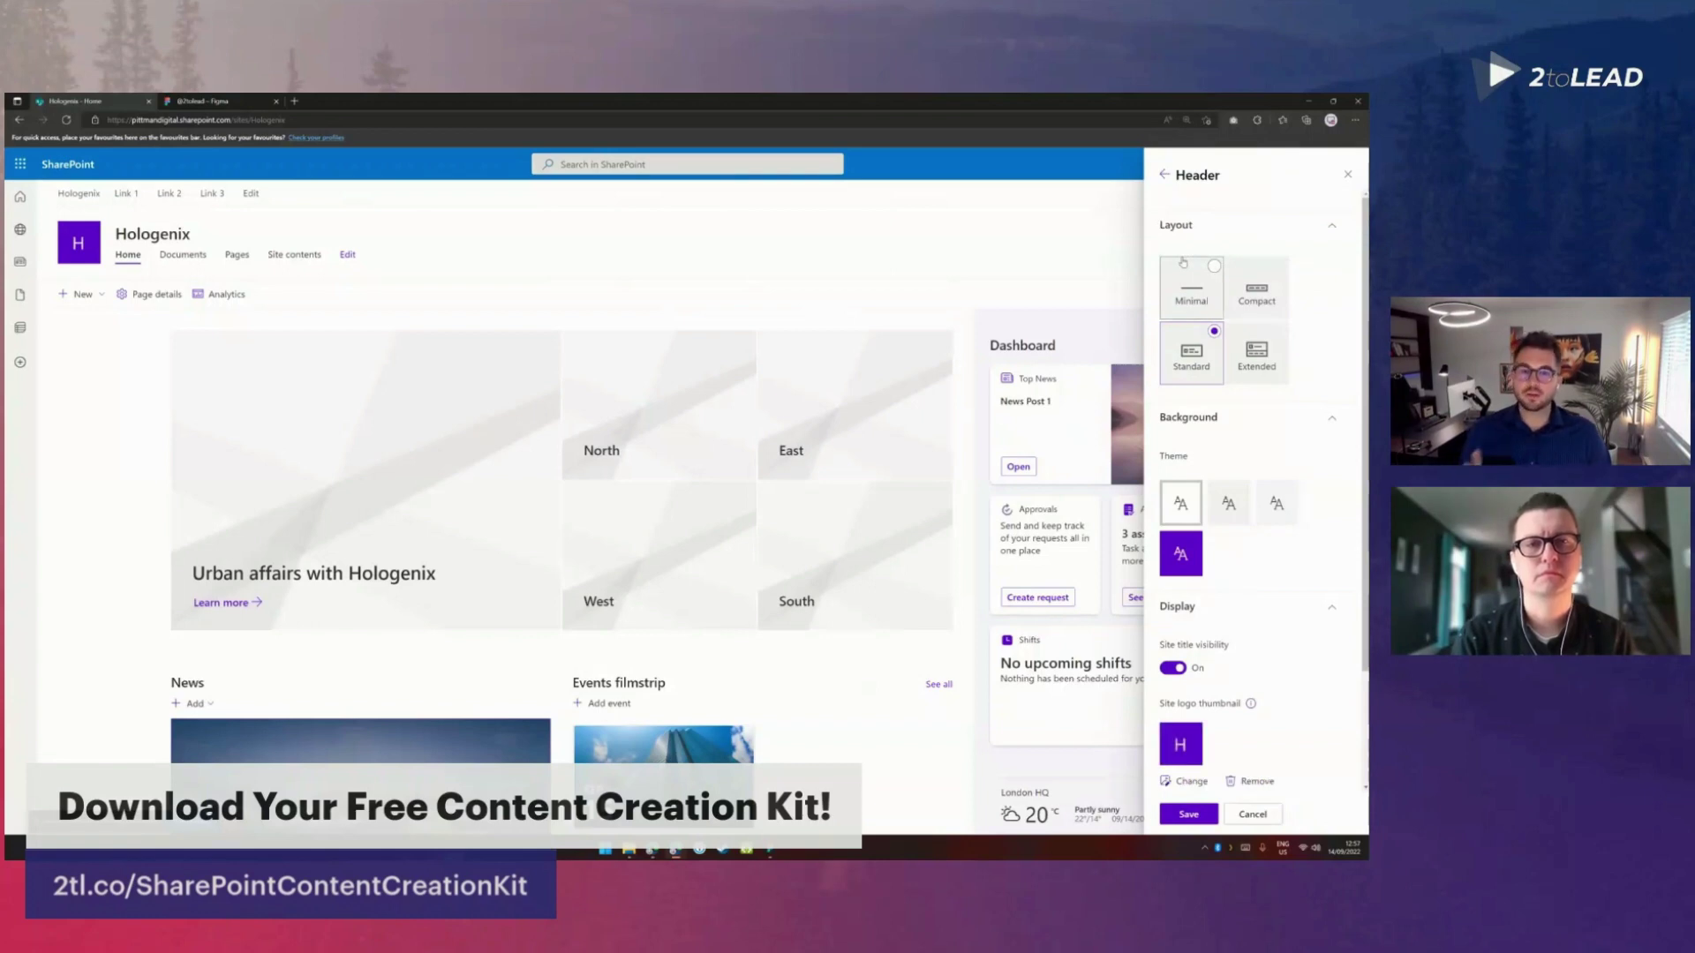
left_click(1254, 359)
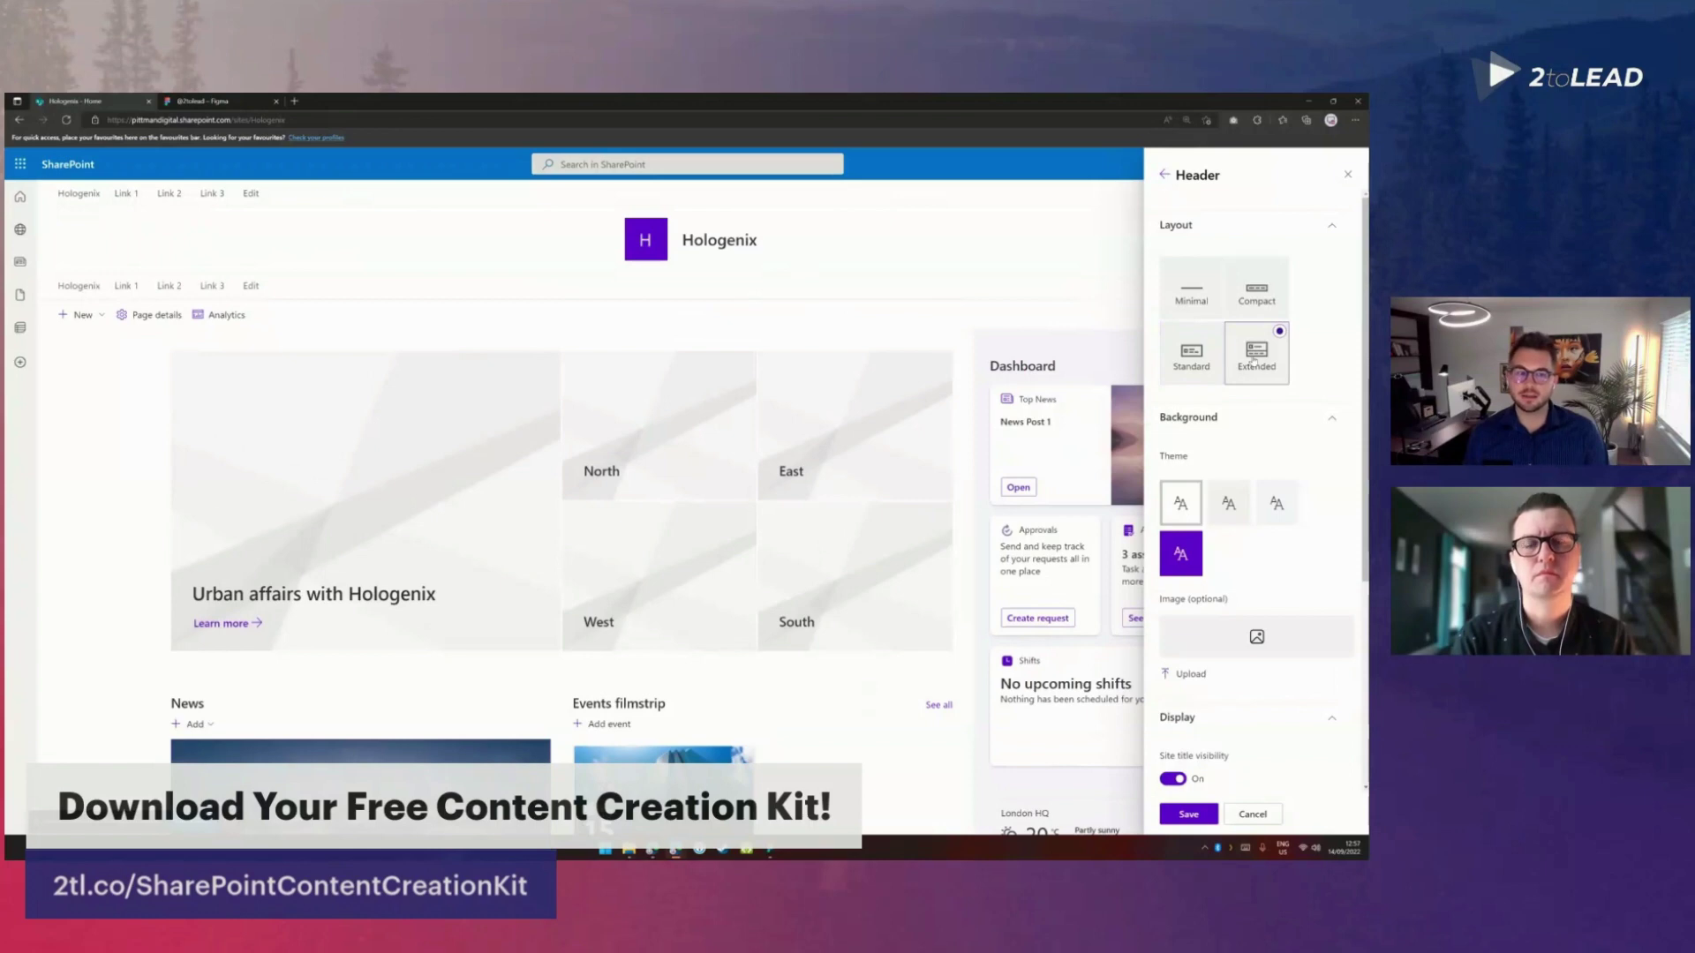
left_click(1179, 554)
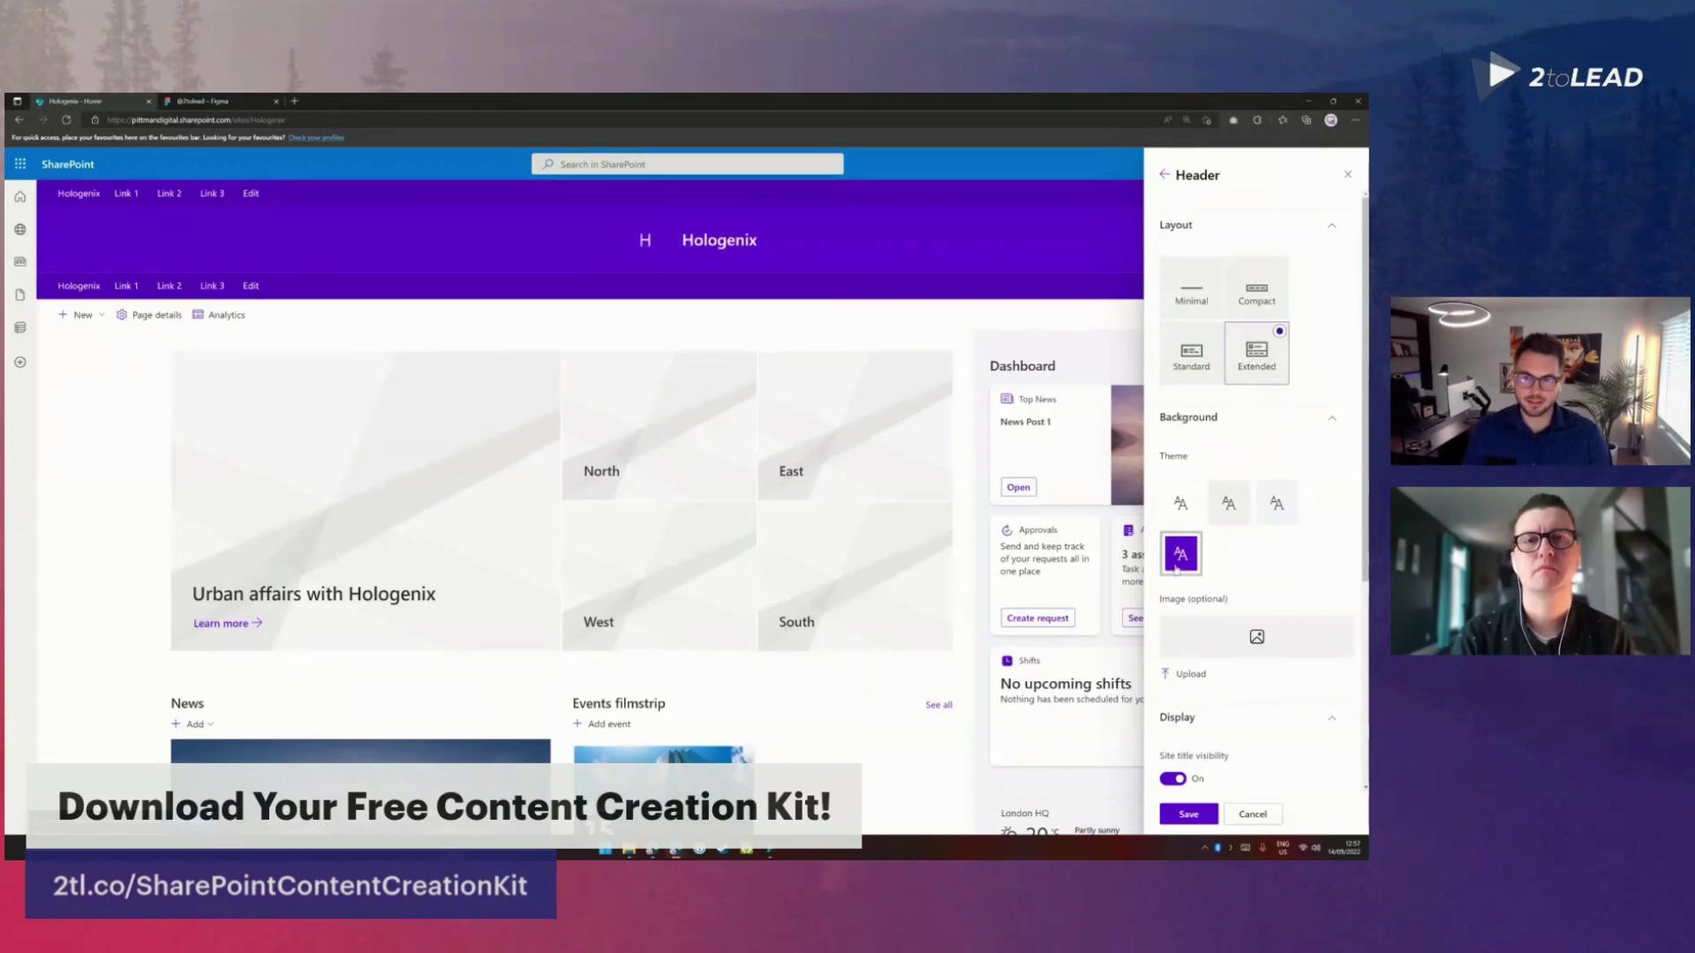
Step: Upload the Extended Layout Background Image JPG from Downloads as the header's optional background image
scroll(1179, 565, "down", 2)
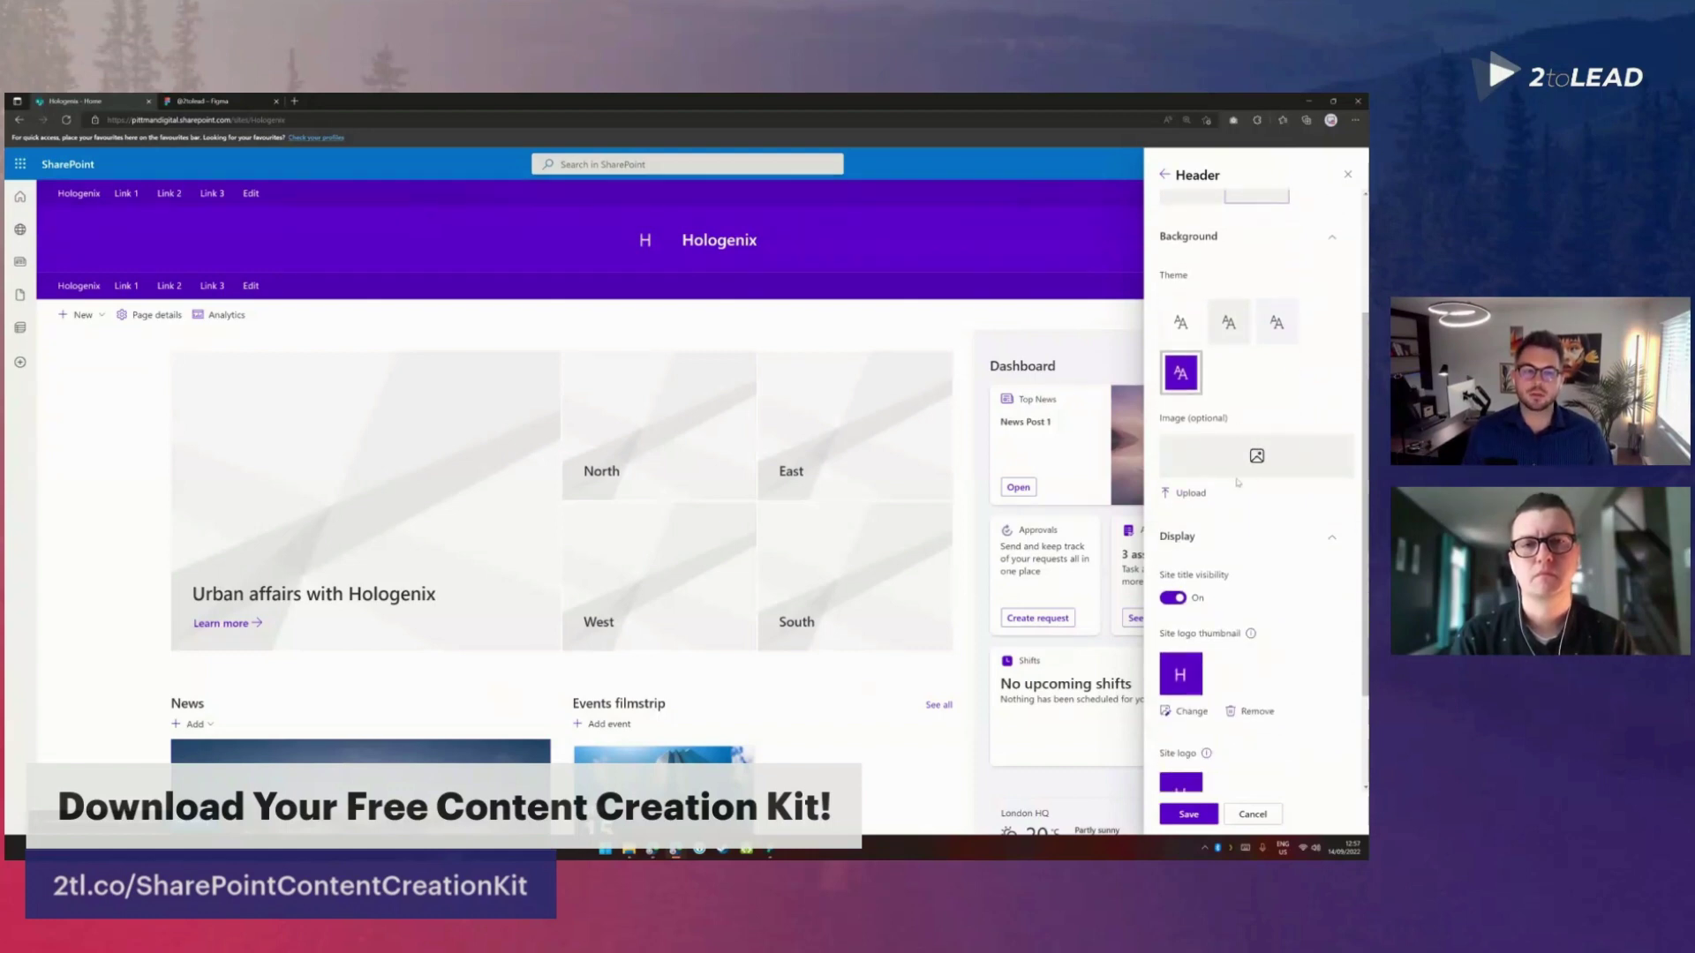
left_click_drag(1156, 420, 1234, 422)
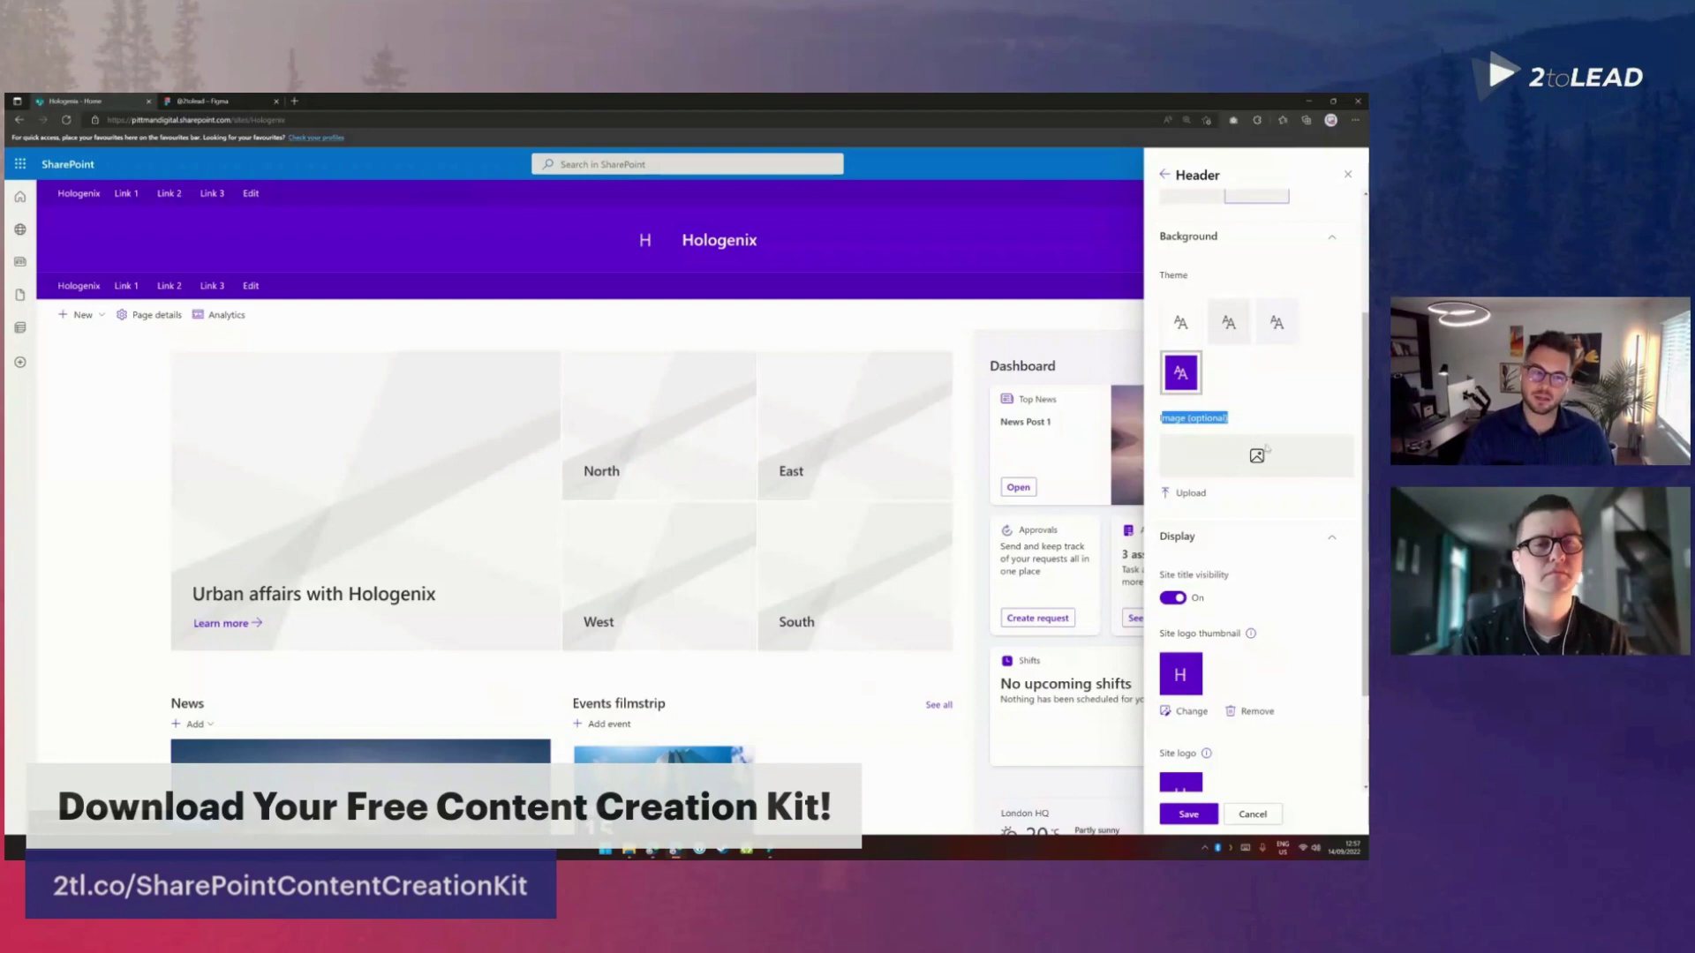
left_click(1198, 495)
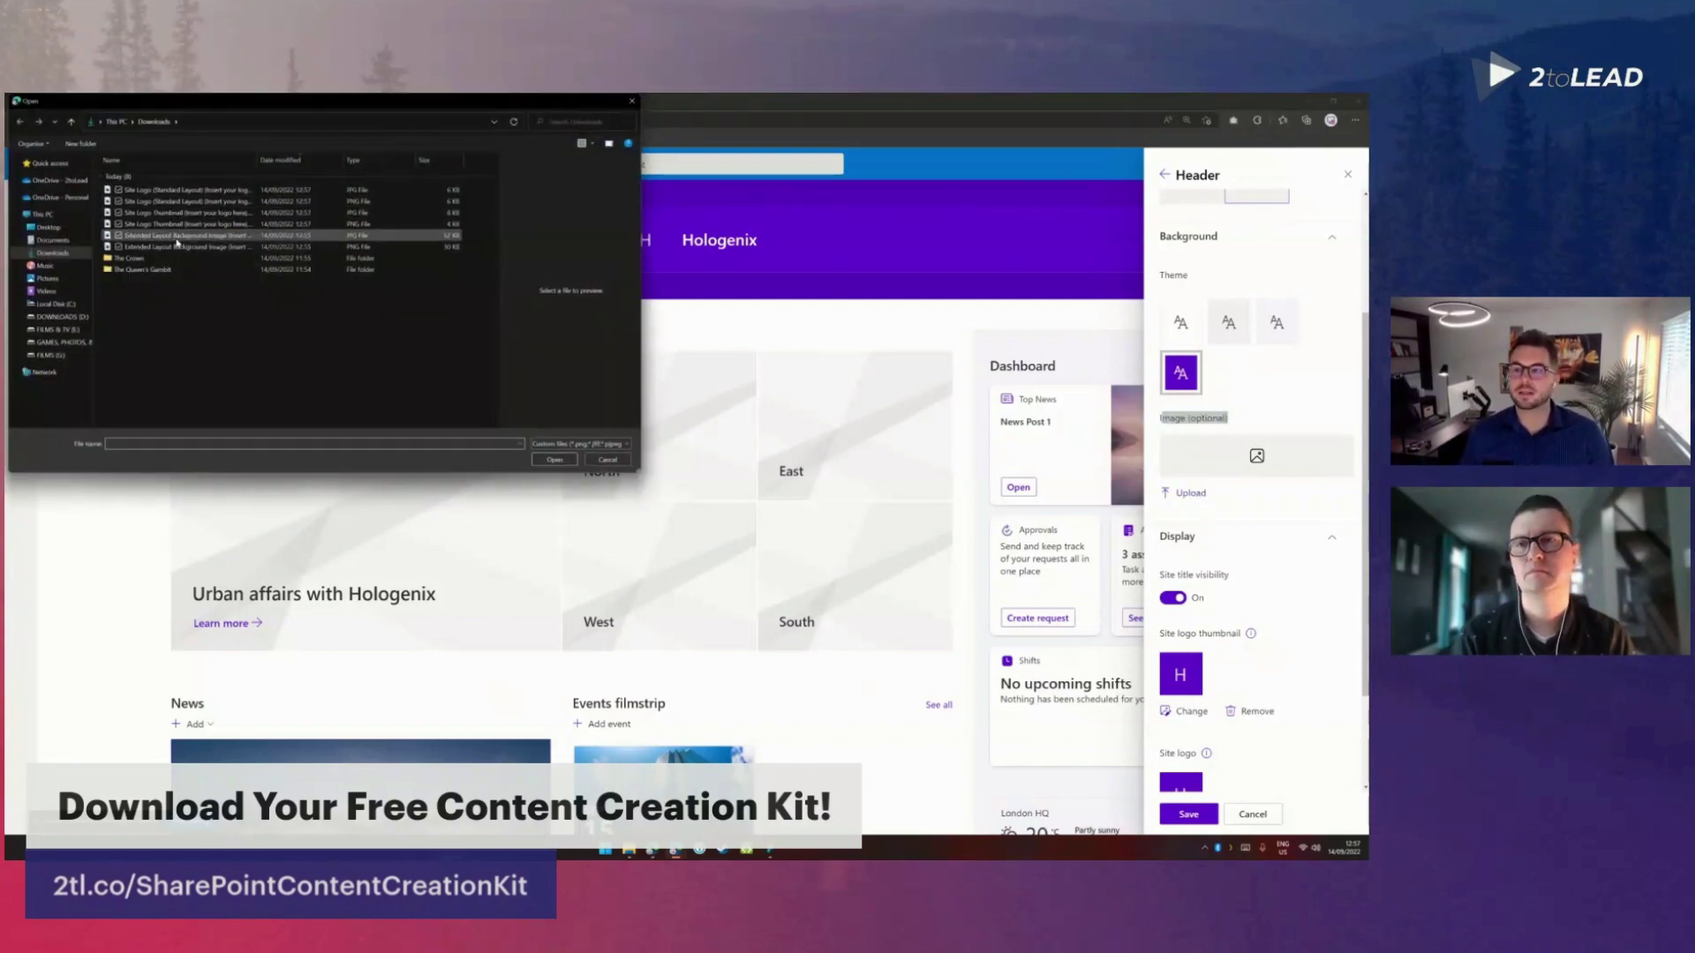
left_click_drag(258, 162, 335, 164)
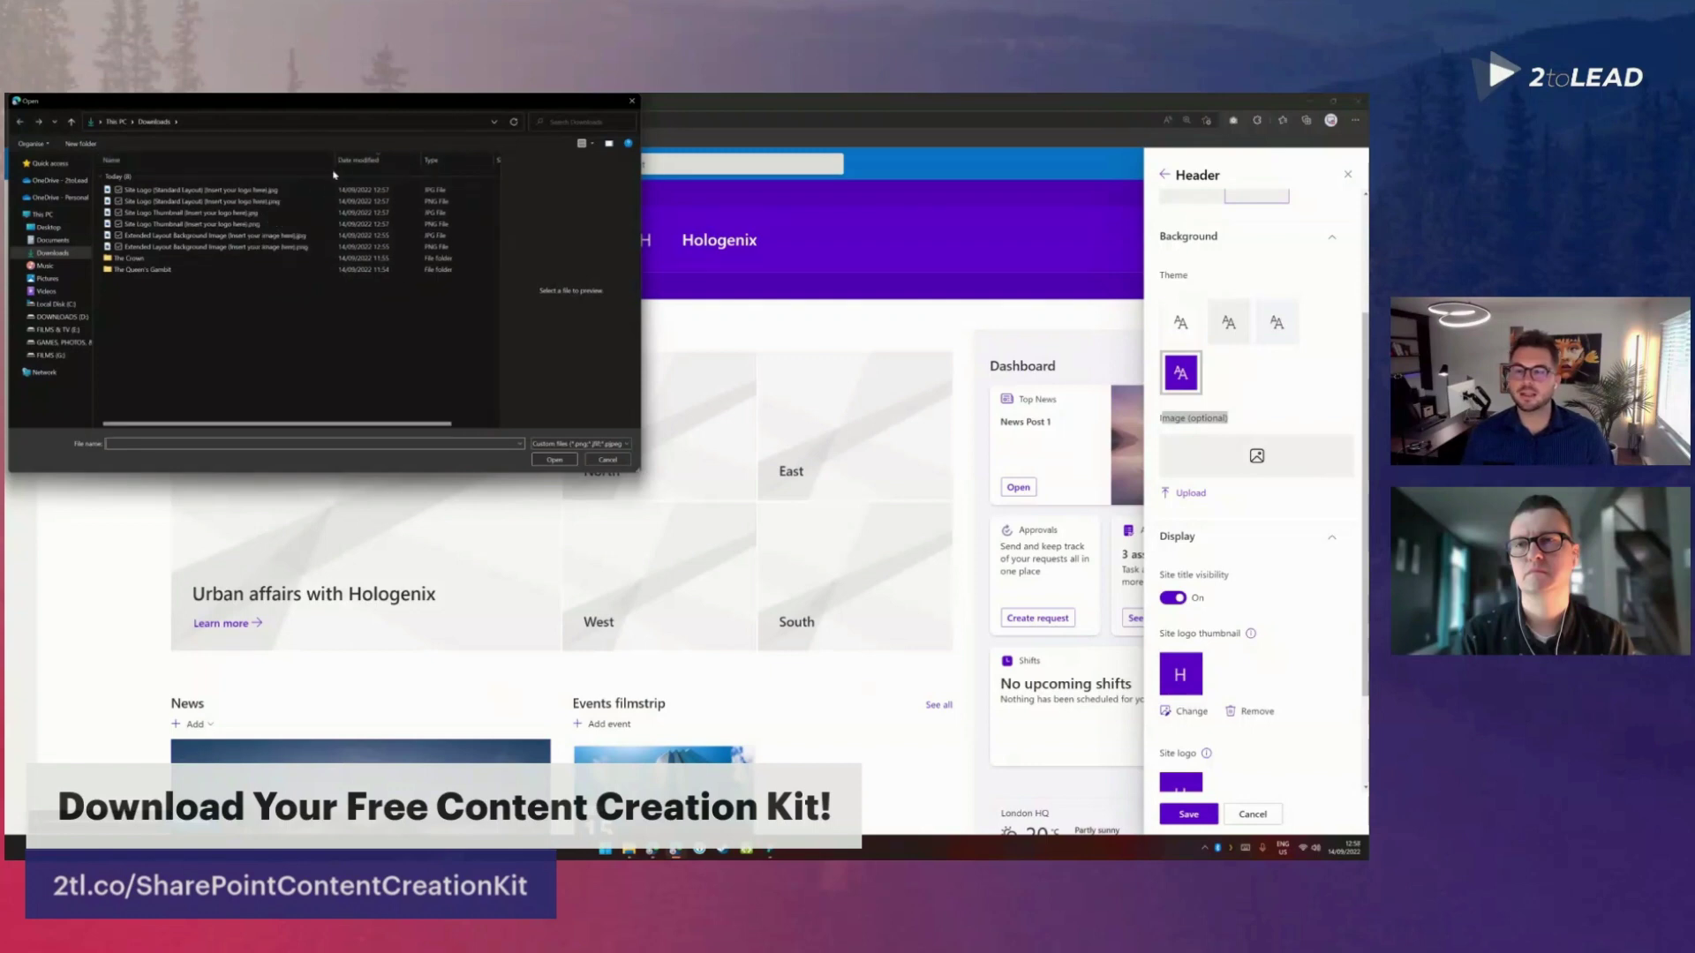
left_click(280, 238)
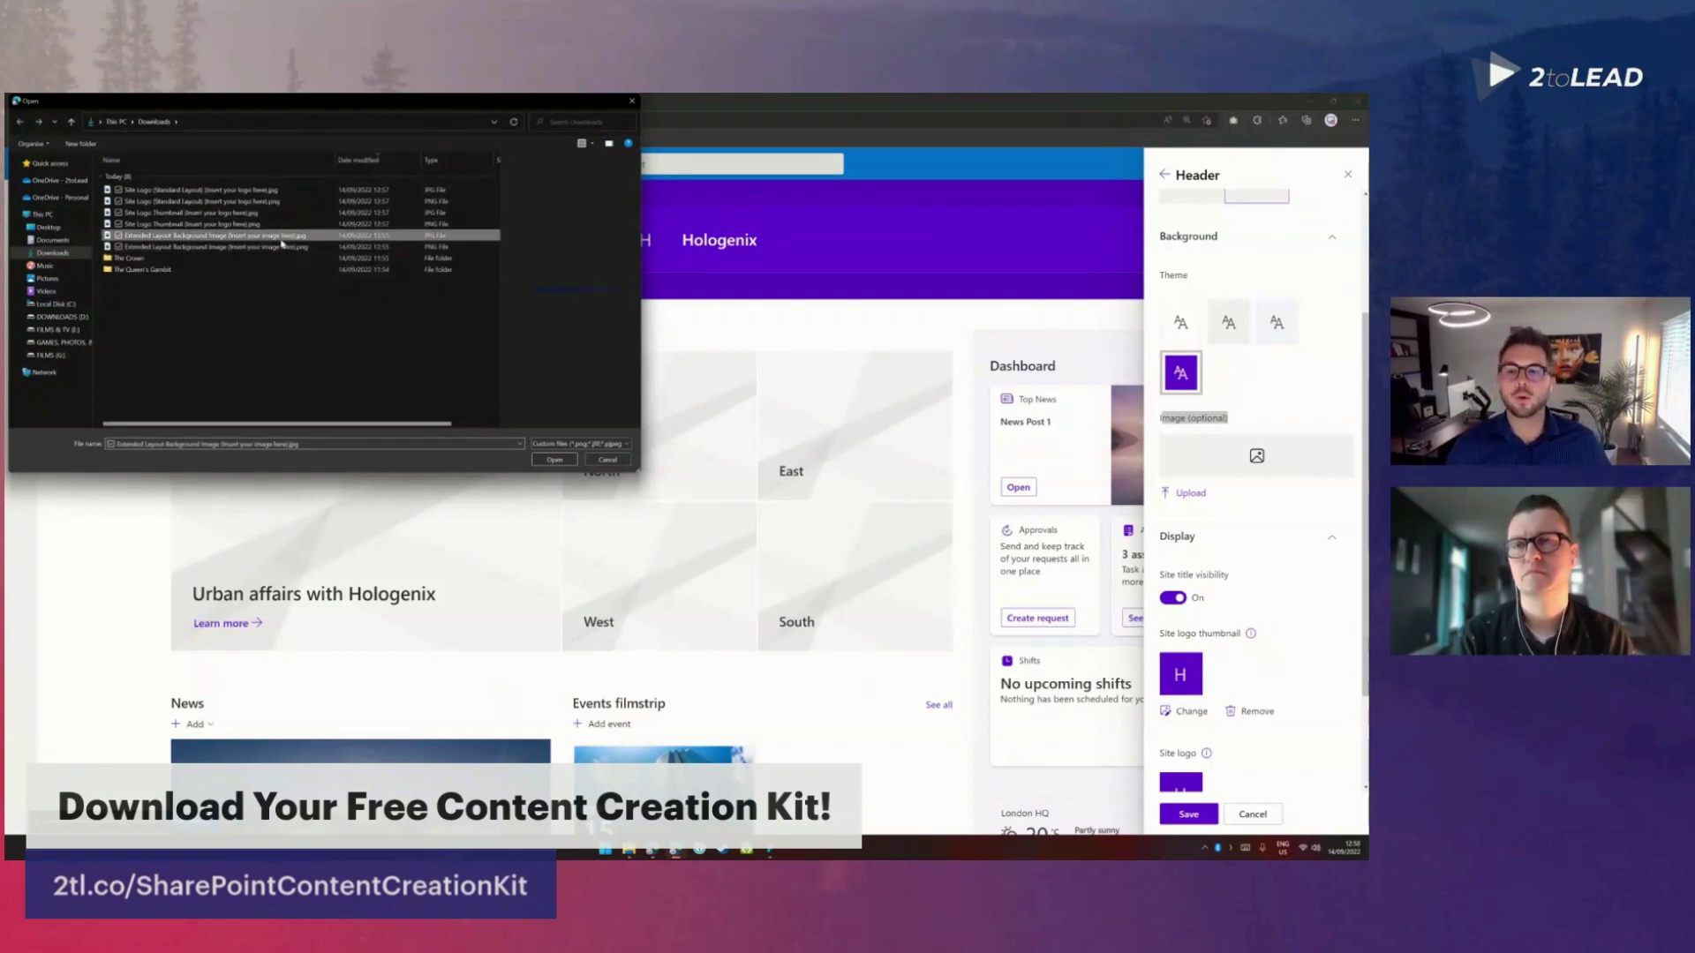
left_click(555, 460)
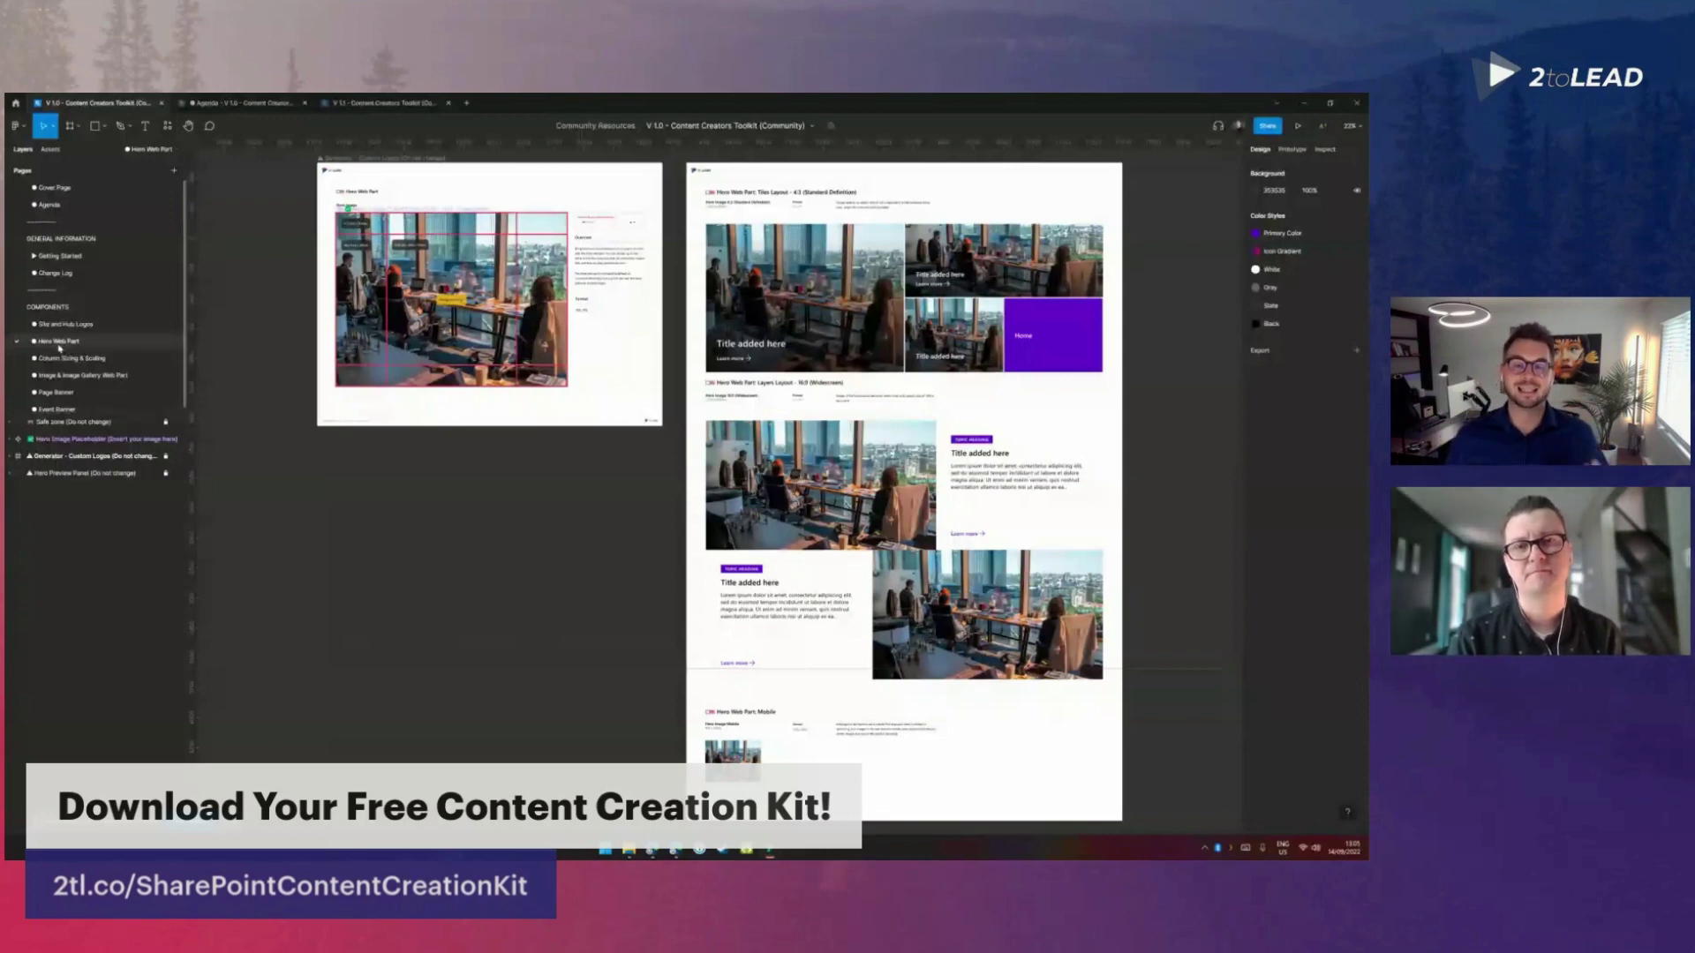
Step: Reposition the blue geometric image inside the Hero Image Placeholder to adjust its crop in the Tiles and Layers previews
key("shift+2")
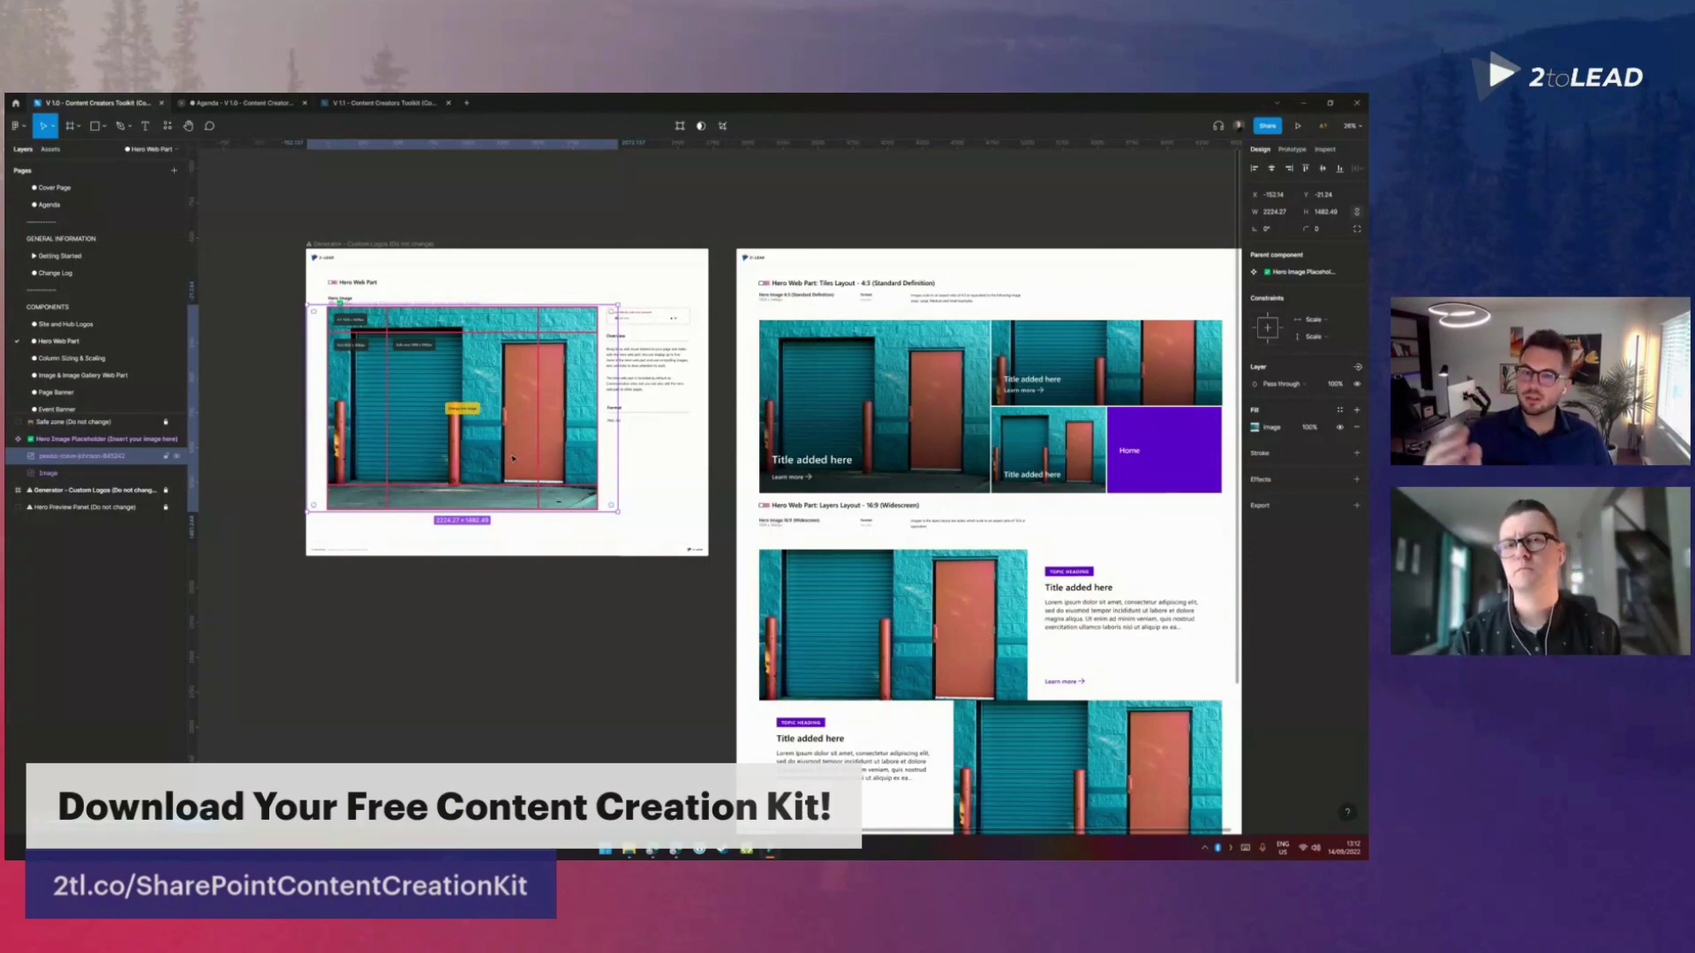
scroll(995, 710, "down", 3)
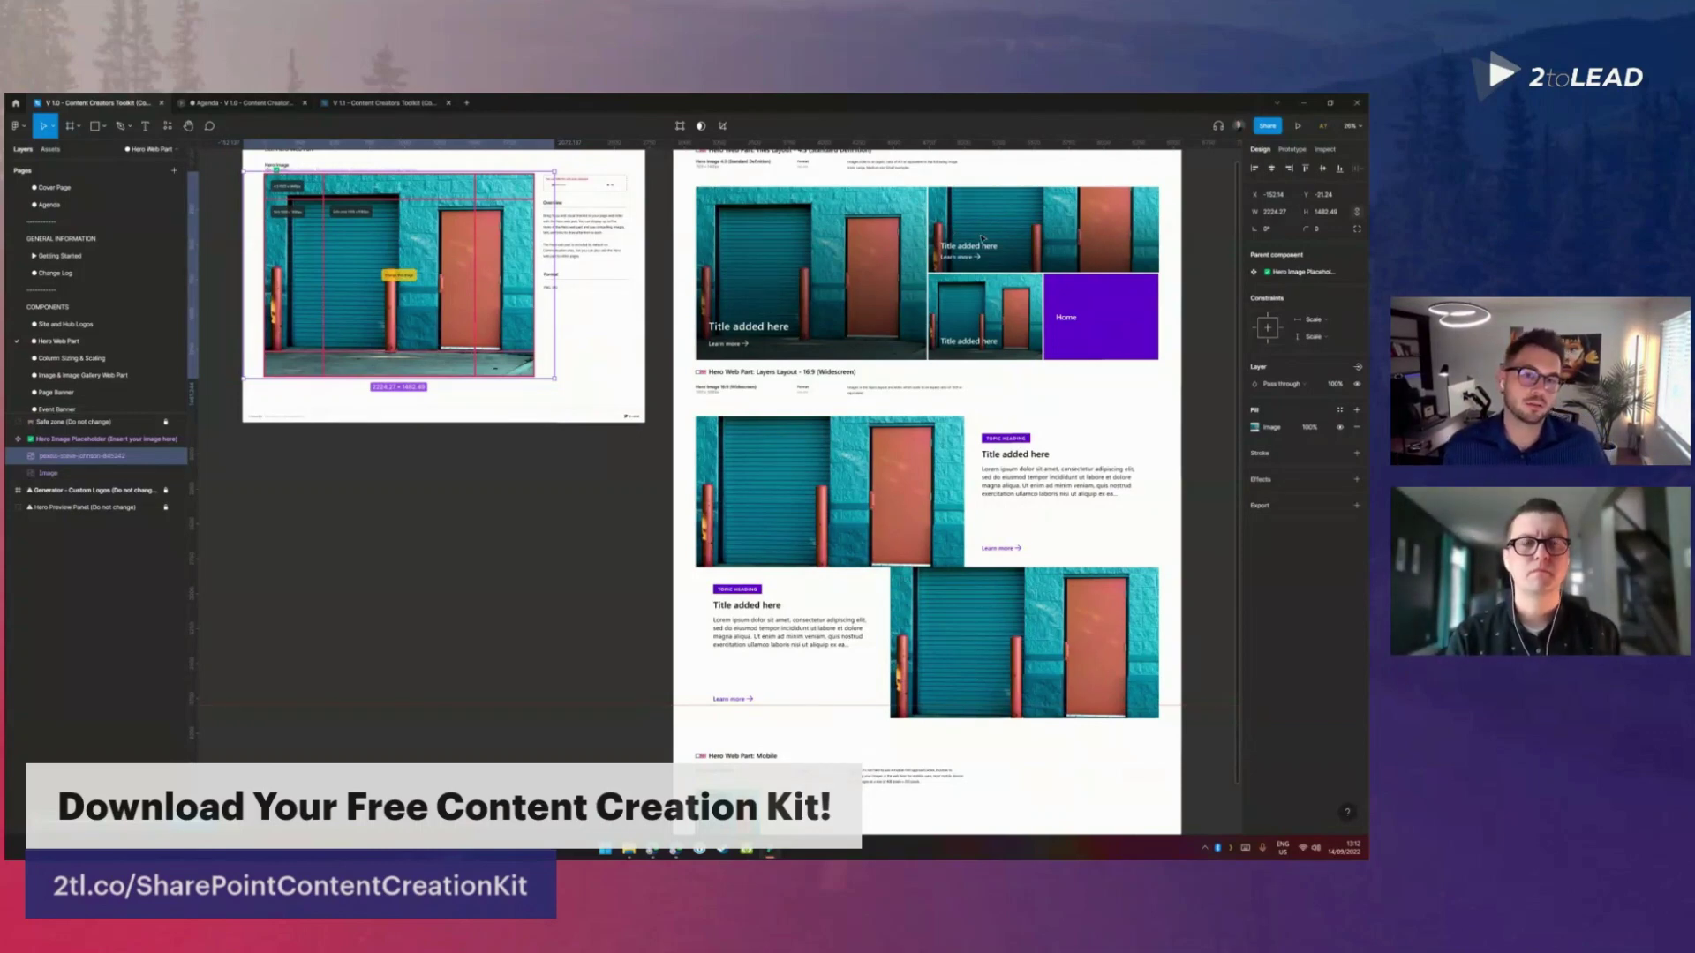
left_click_drag(983, 238, 994, 300)
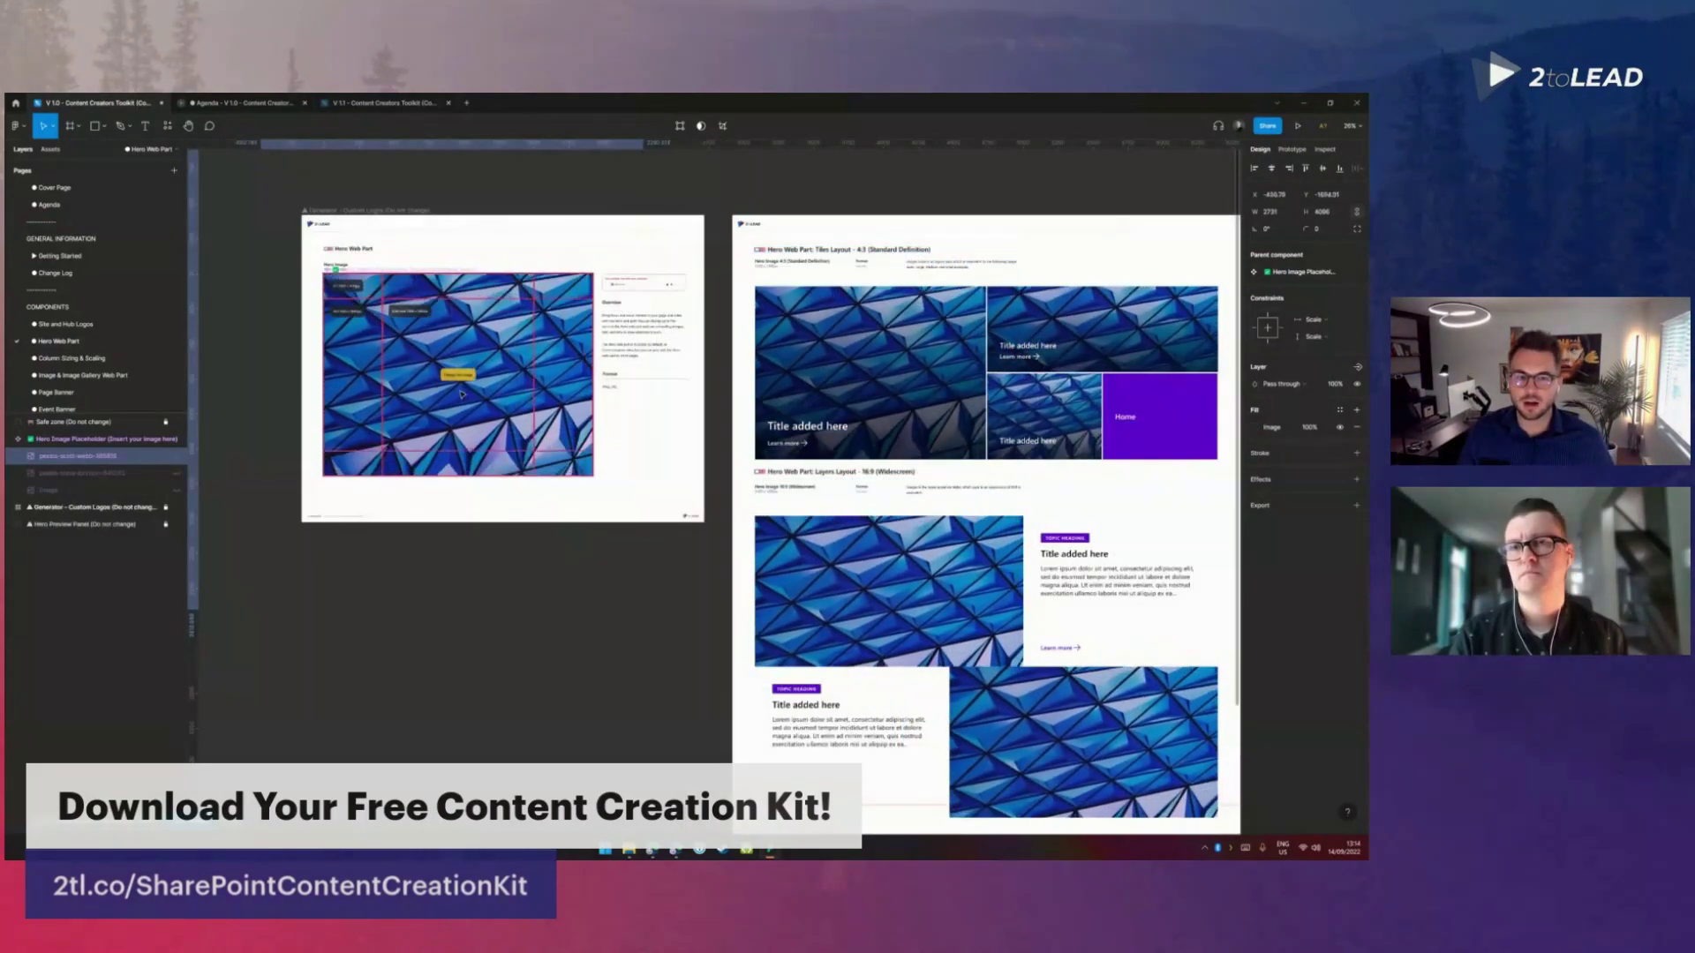
left_click_drag(461, 395, 497, 305)
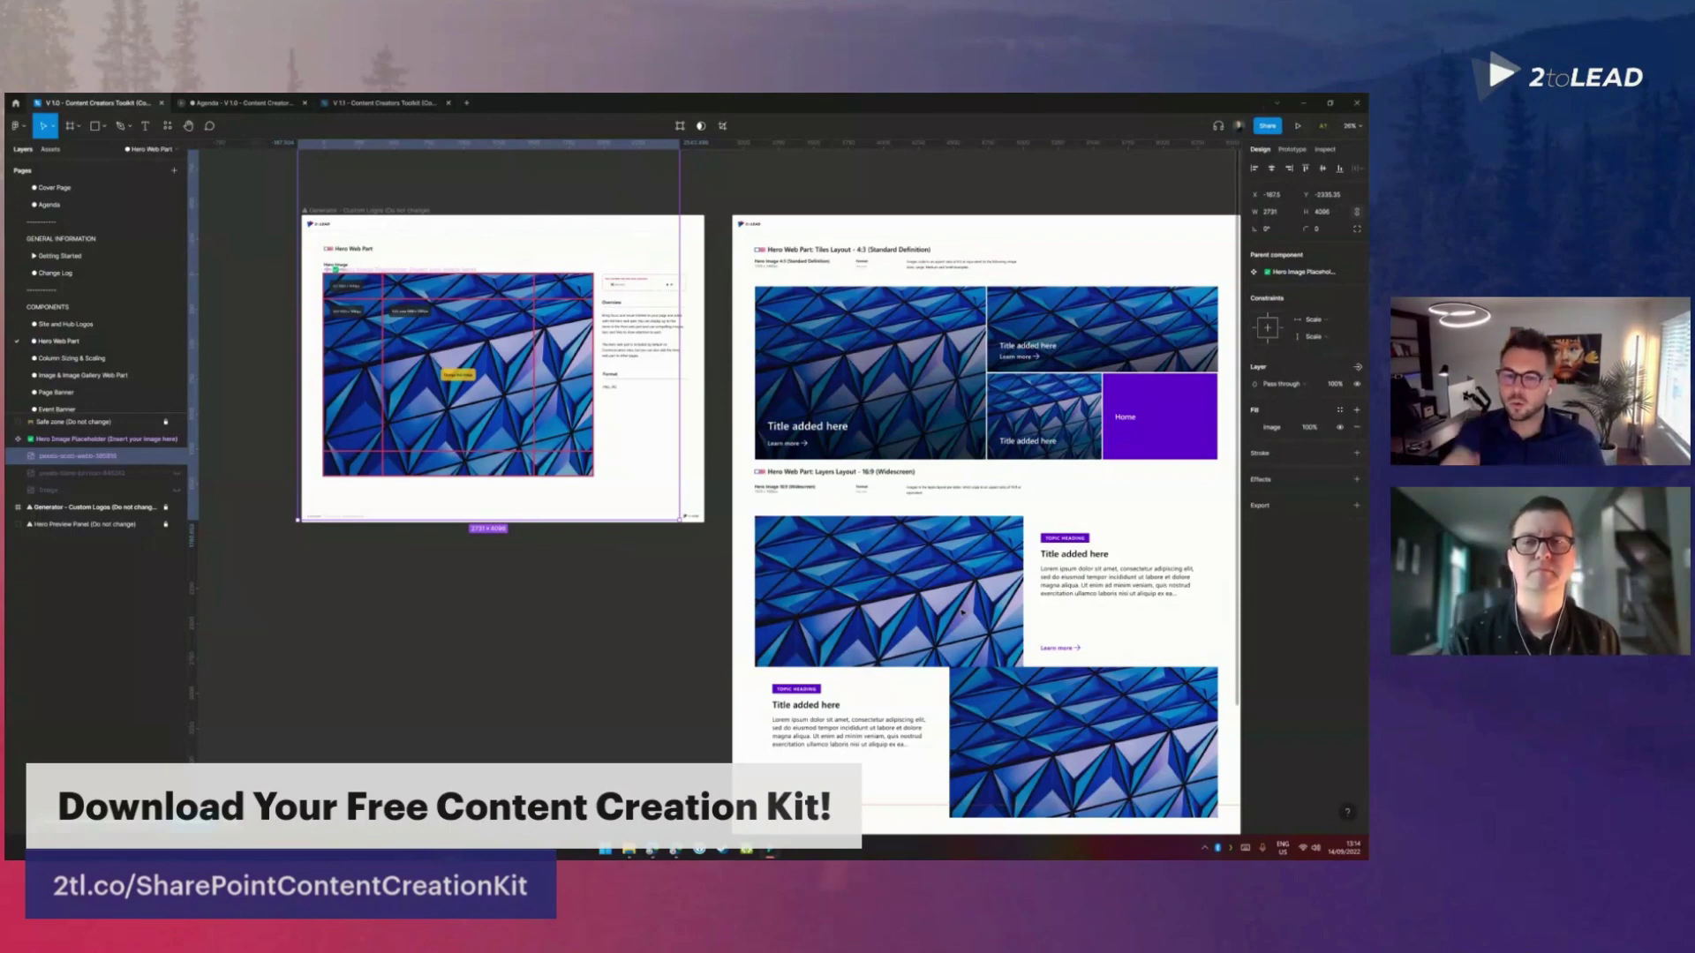
Step: Switch to the Hologenix SharePoint home page and upload the Hero Image Placeholder JPG from Downloads as the "Urban affairs with Hologenix" hero tile's image
left_click(546, 398)
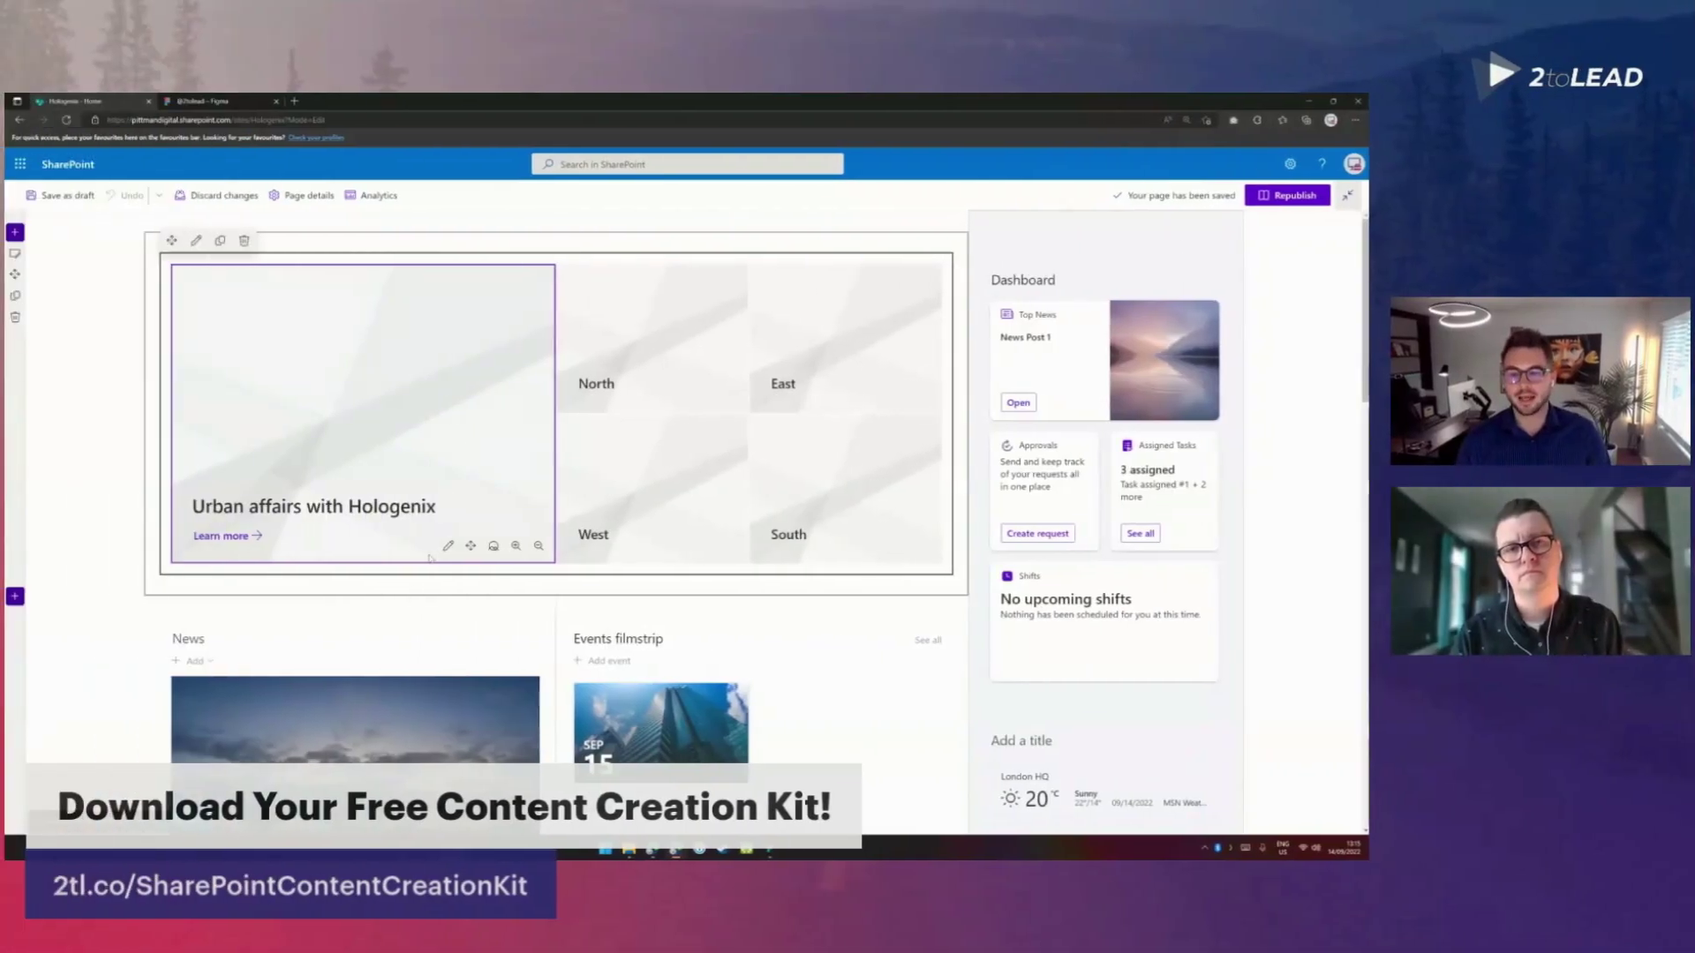
left_click(449, 547)
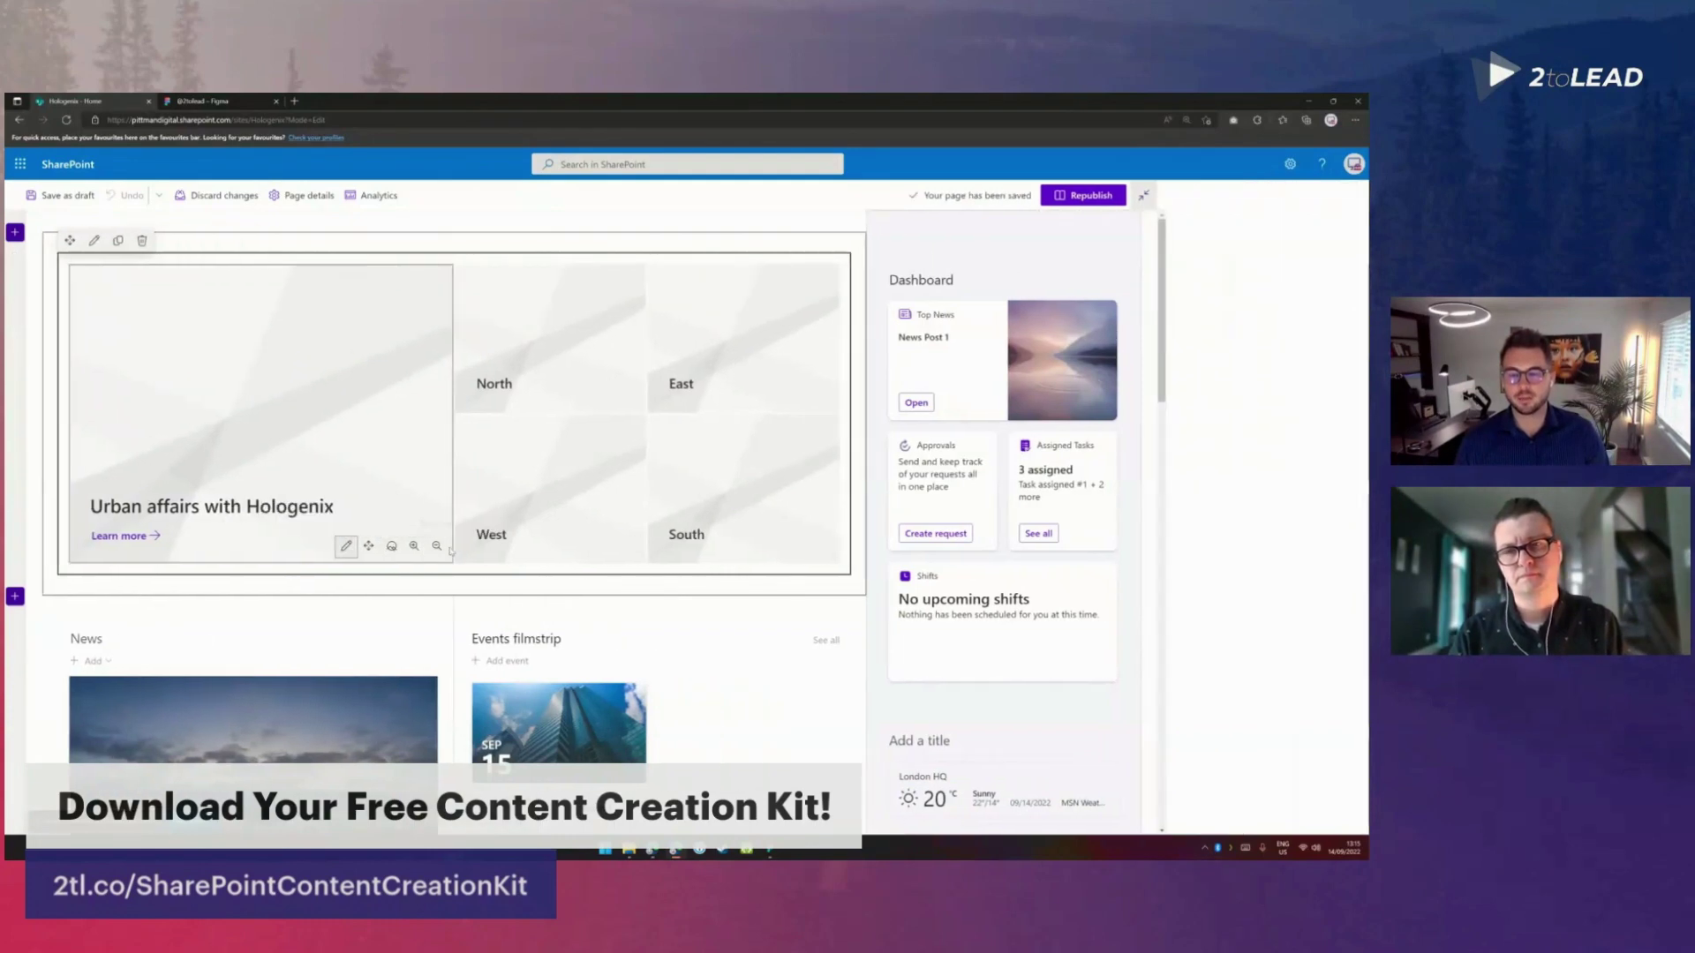
left_click(1187, 300)
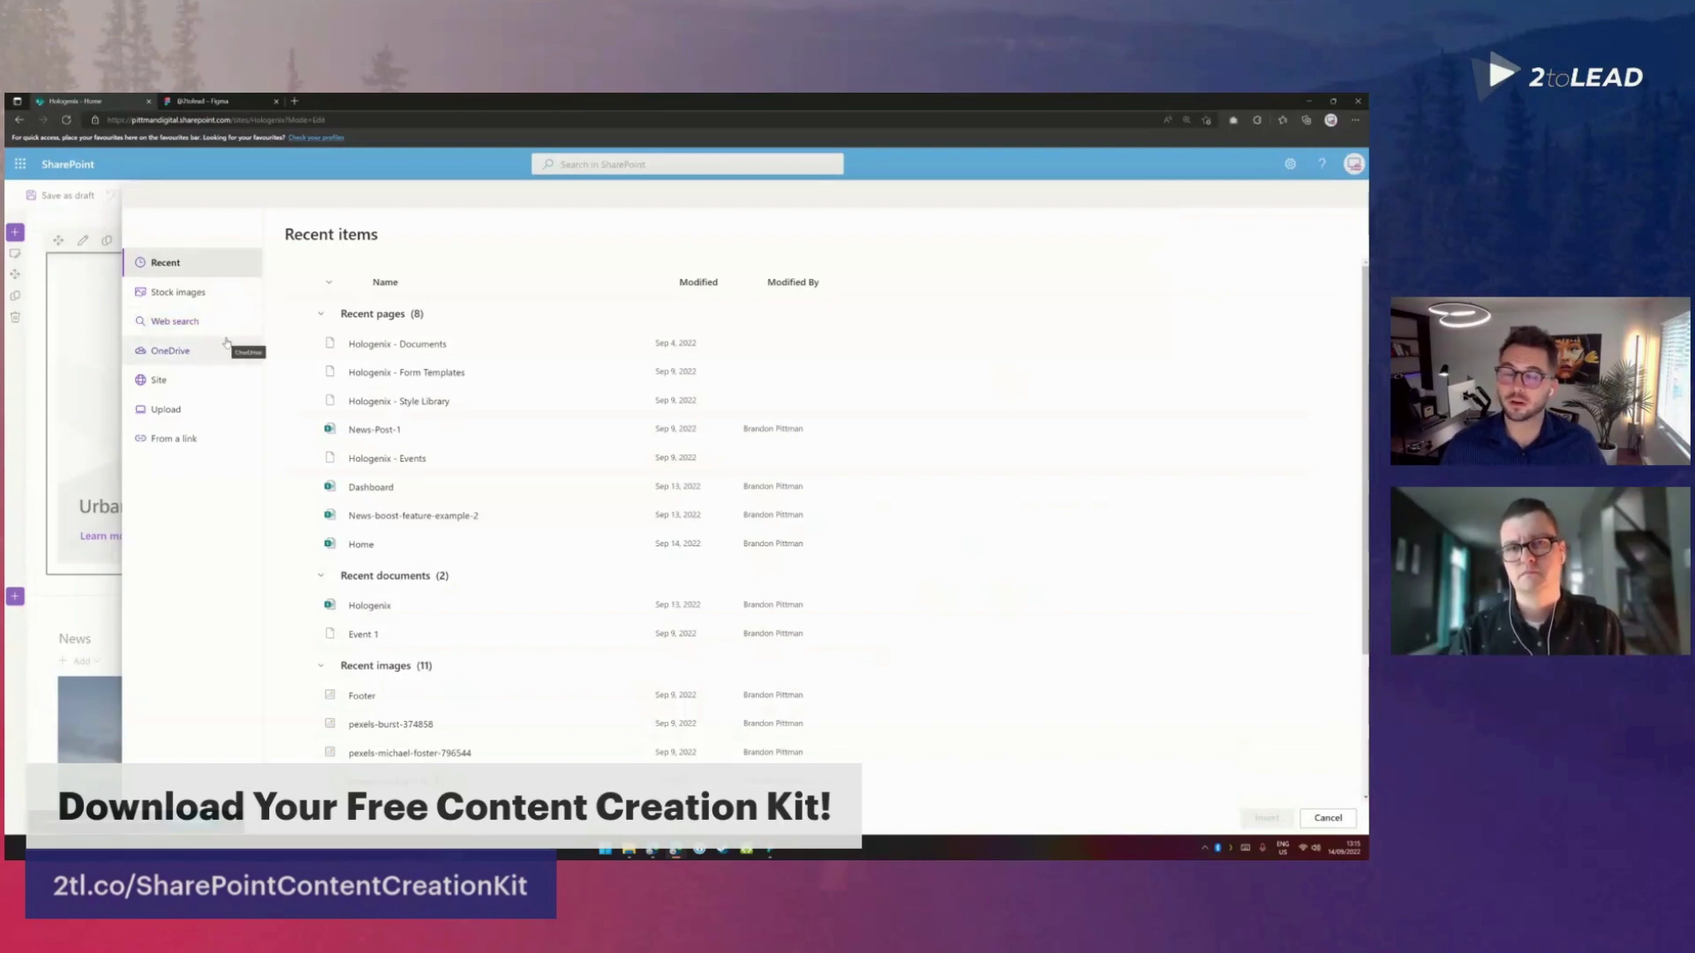
left_click(212, 435)
left_click(206, 414)
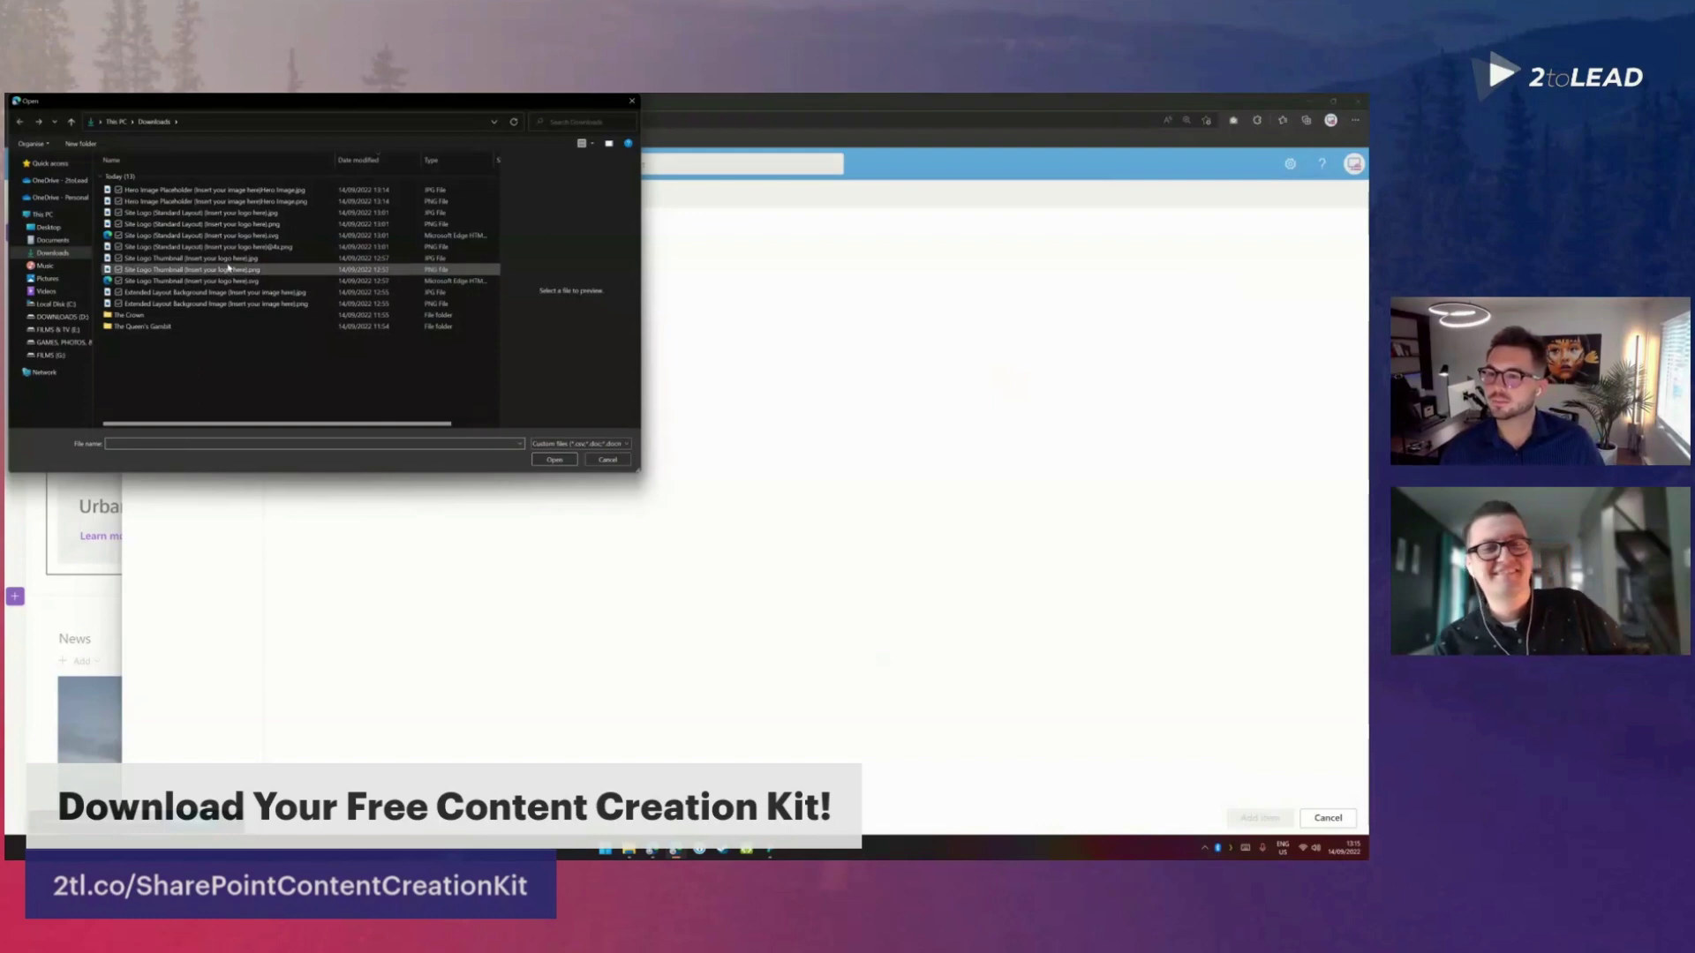
left_click(285, 190)
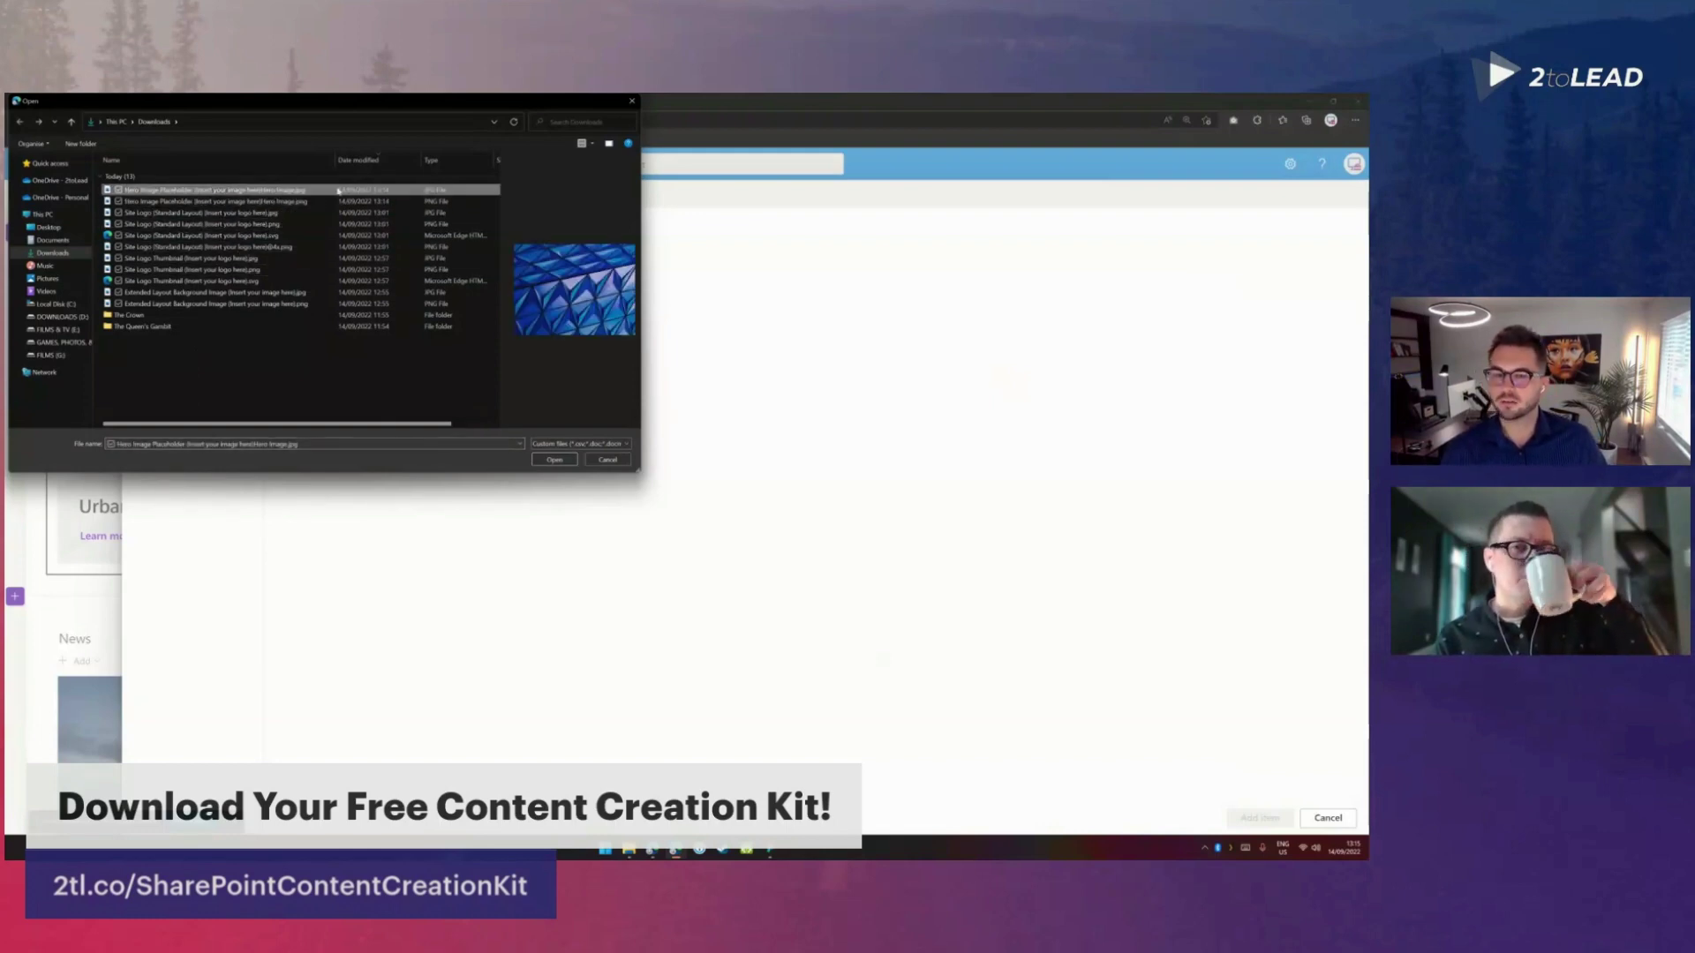
left_click(555, 460)
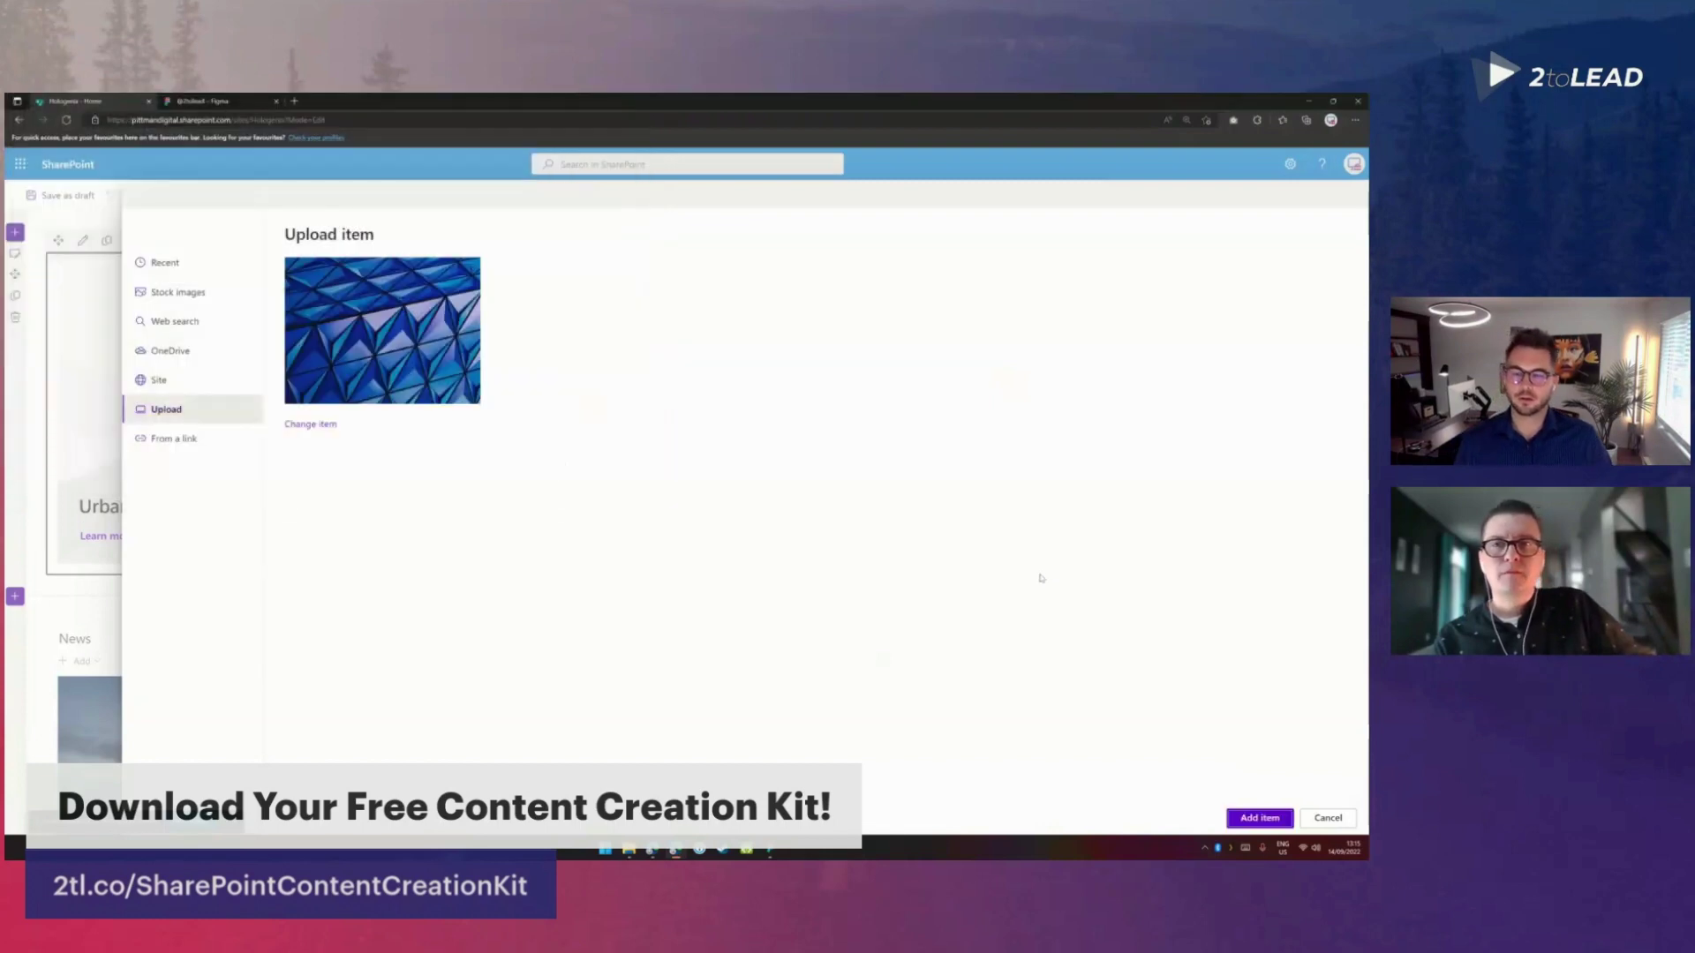
left_click(1257, 818)
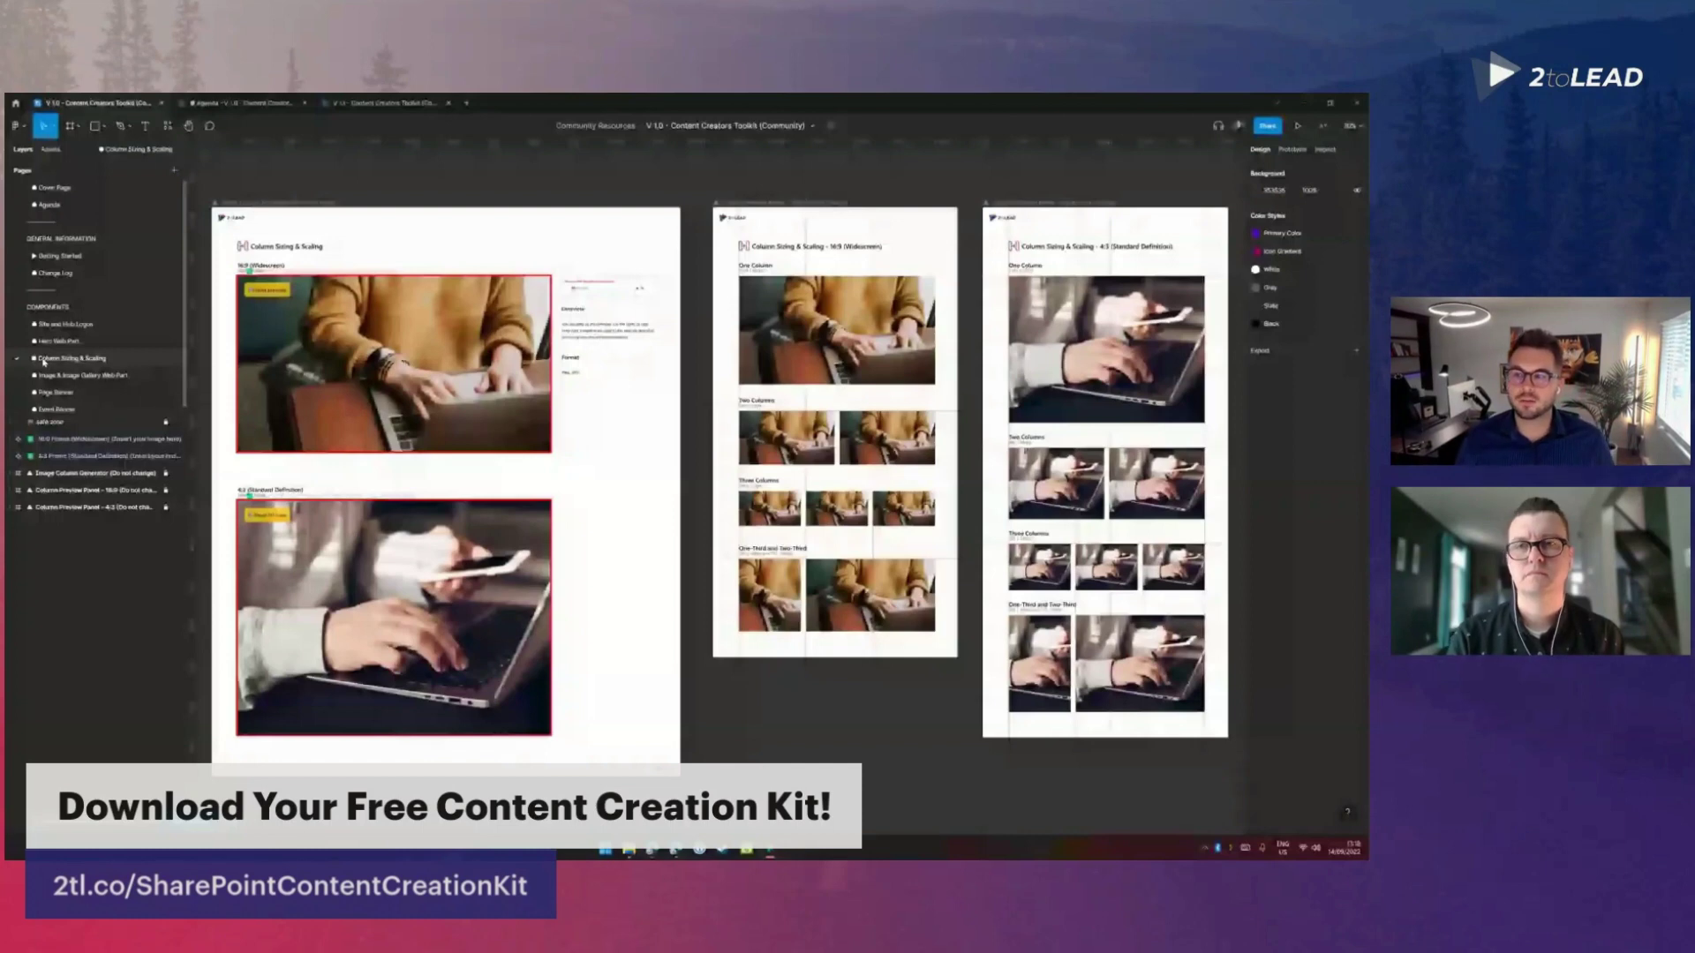
Step: On the toolkit's Column Sizing & Scaling page, draw a test rectangle over the 16:9 (Widescreen) image and delete it
left_click(95, 125)
mouse_move(358, 303)
left_mouse_down()
mouse_move(499, 419)
mouse_move(319, 386)
mouse_move(486, 415)
mouse_move(396, 364)
mouse_move(479, 434)
mouse_move(409, 394)
mouse_move(485, 360)
mouse_move(475, 436)
mouse_move(402, 415)
mouse_move(486, 446)
mouse_move(490, 375)
mouse_move(395, 381)
mouse_move(496, 421)
left_mouse_up()
key("Delete")
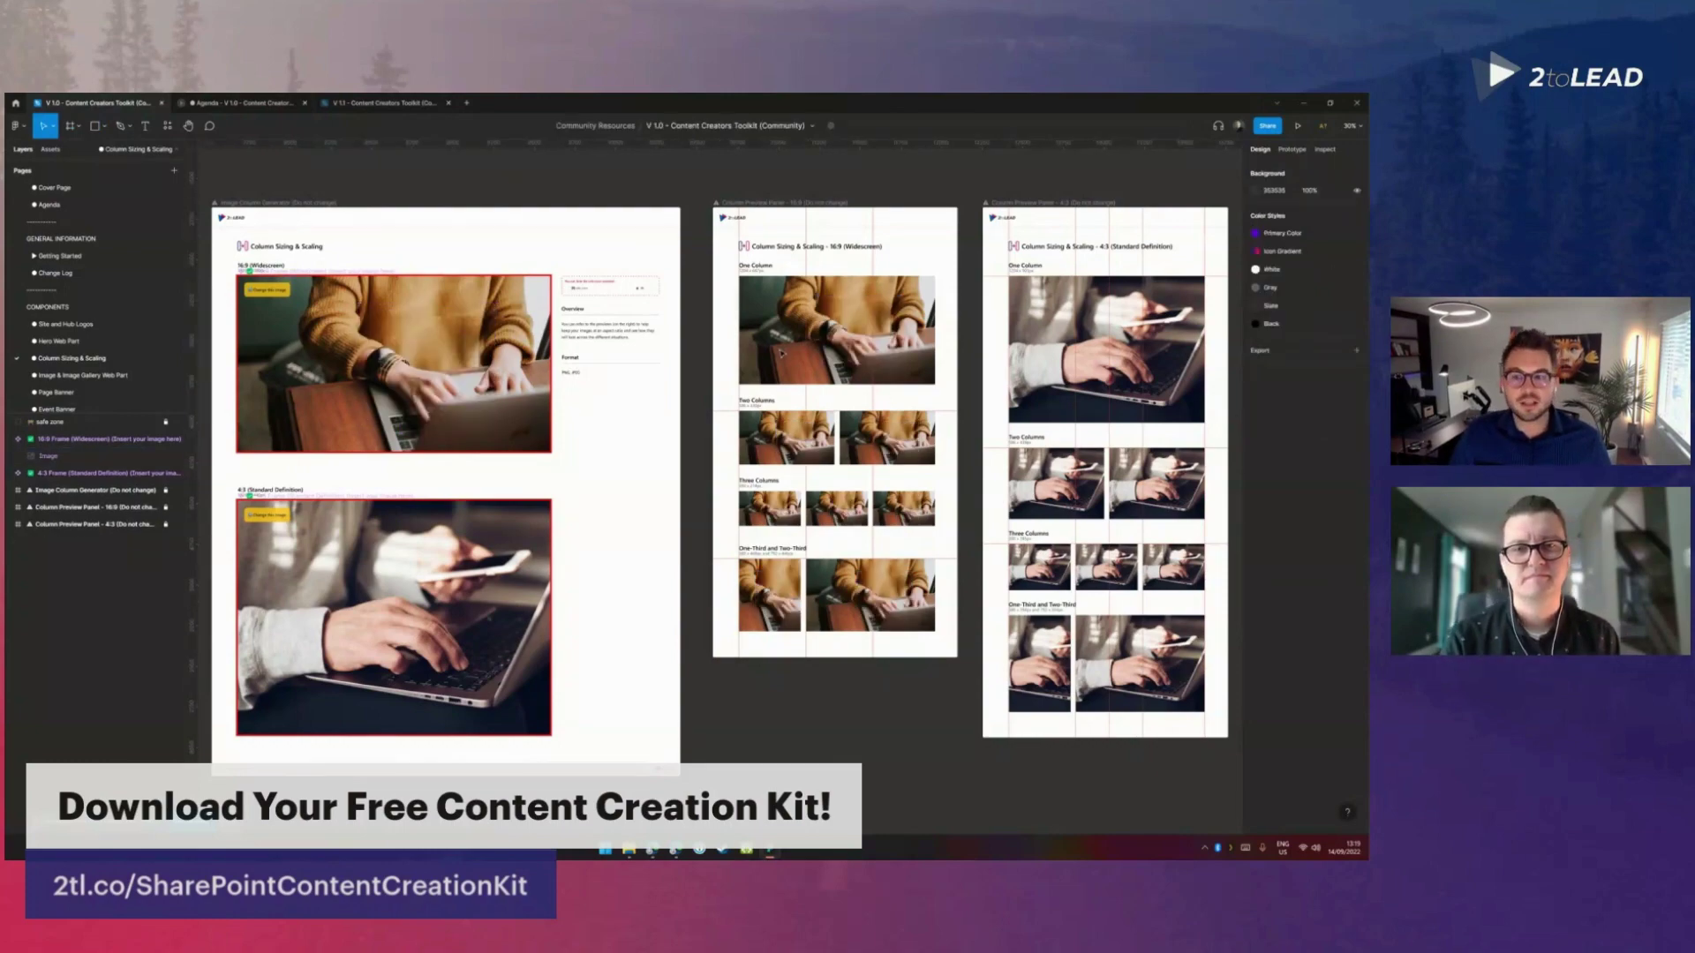
Step: Test the column previews with a rectangle in the 16:9 frame, narrowed to about 478 × 606 and repositioned over the image, and delete it
scroll(781, 354, "up", 3)
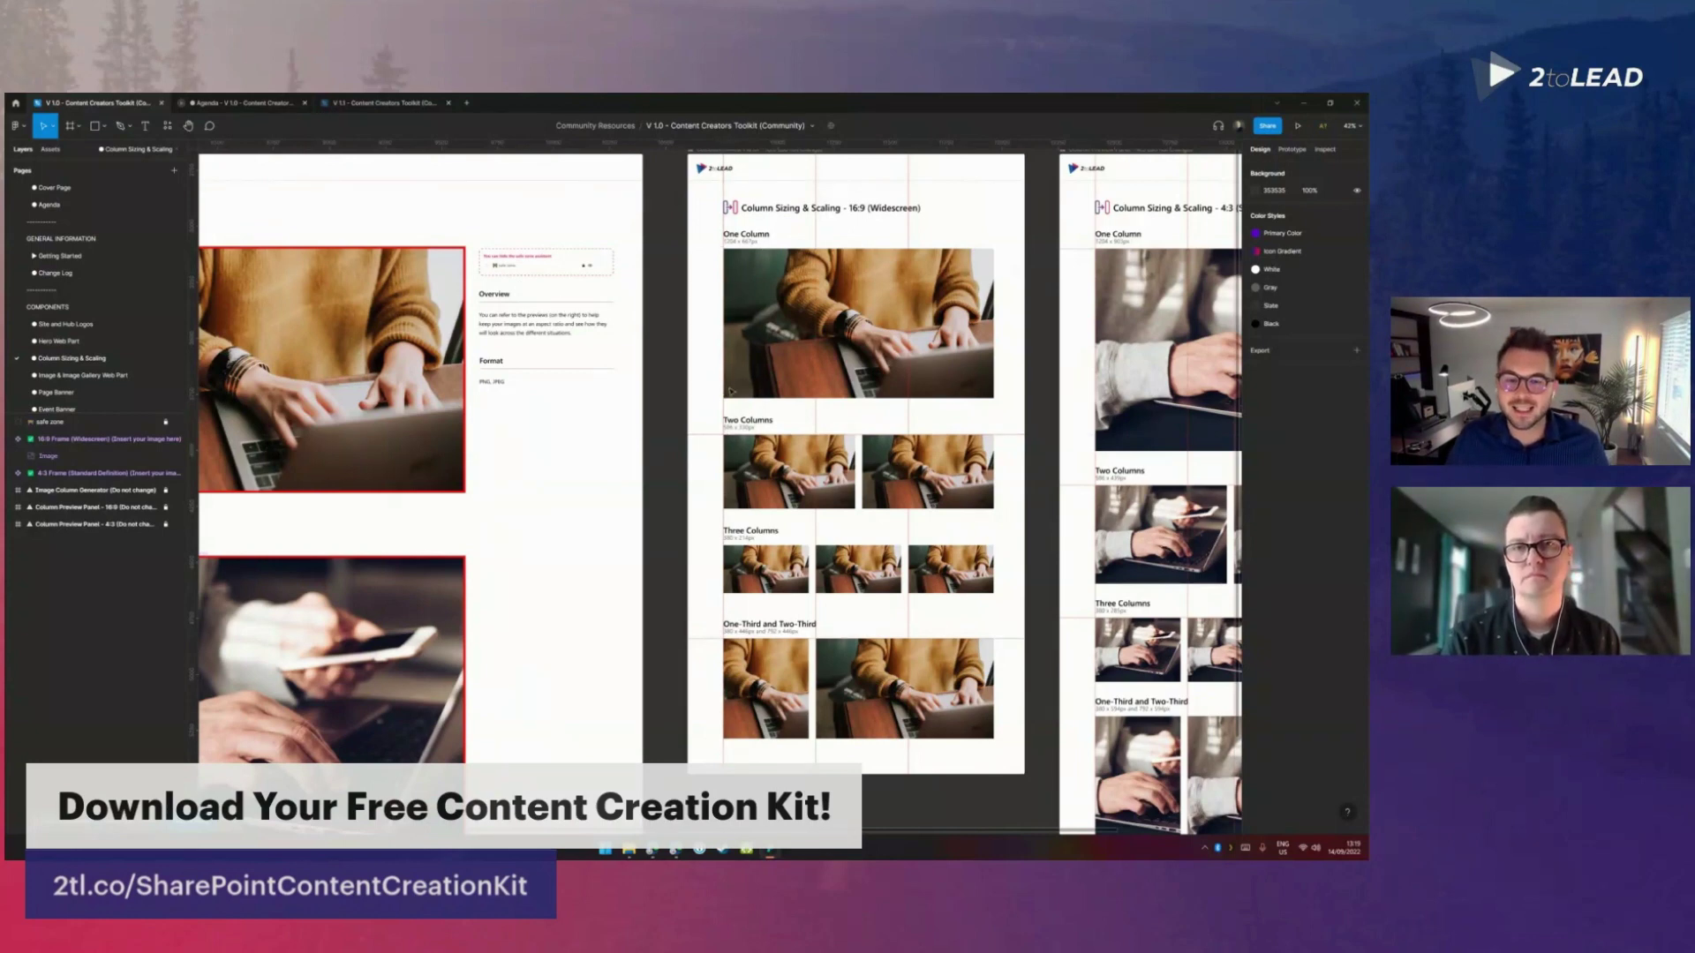
scroll(728, 423, "down", 2)
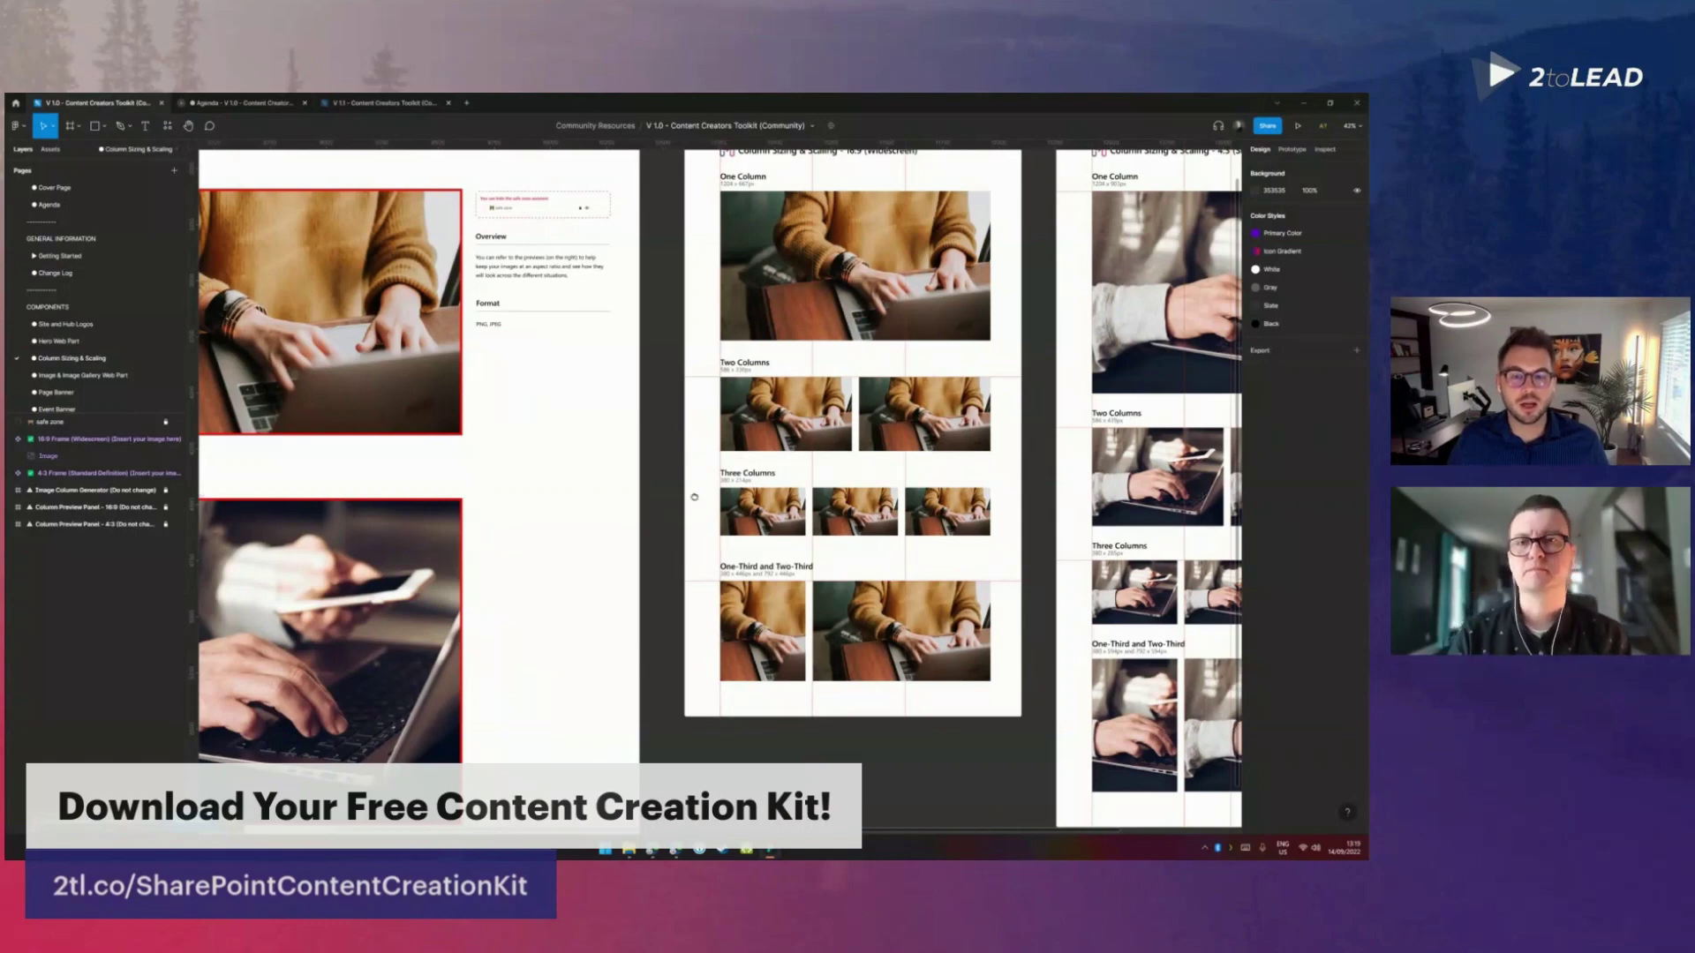
scroll(693, 463, "down", 1)
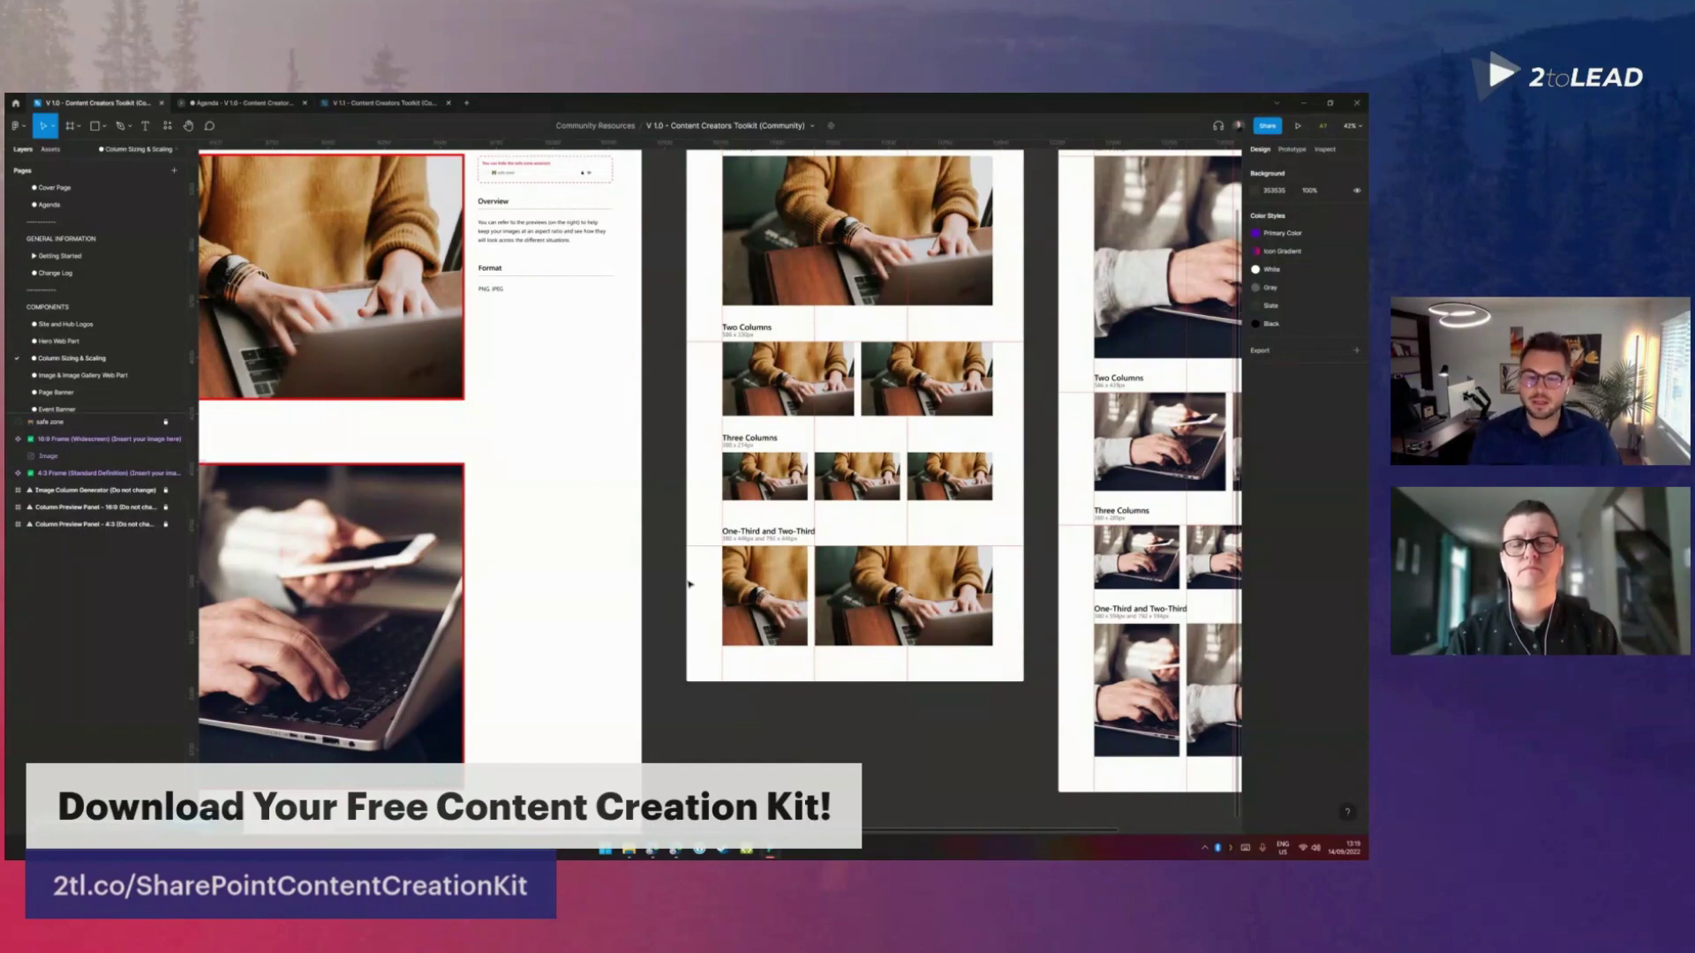
scroll(697, 585, "down", 5)
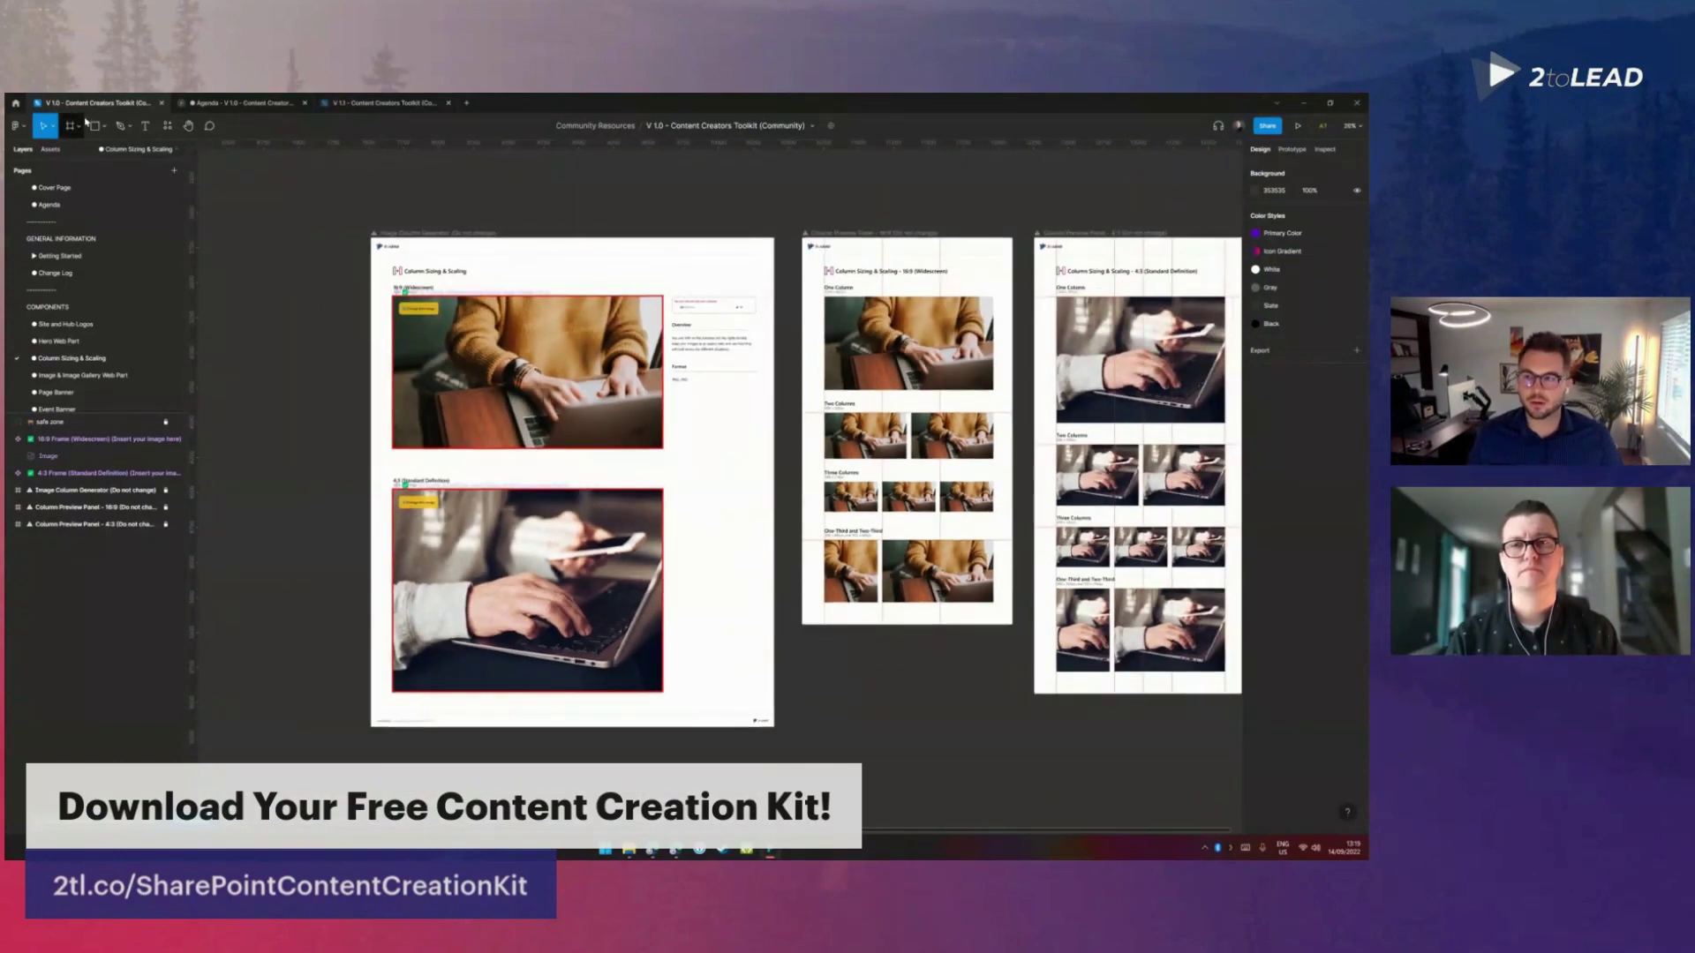
left_click(103, 127)
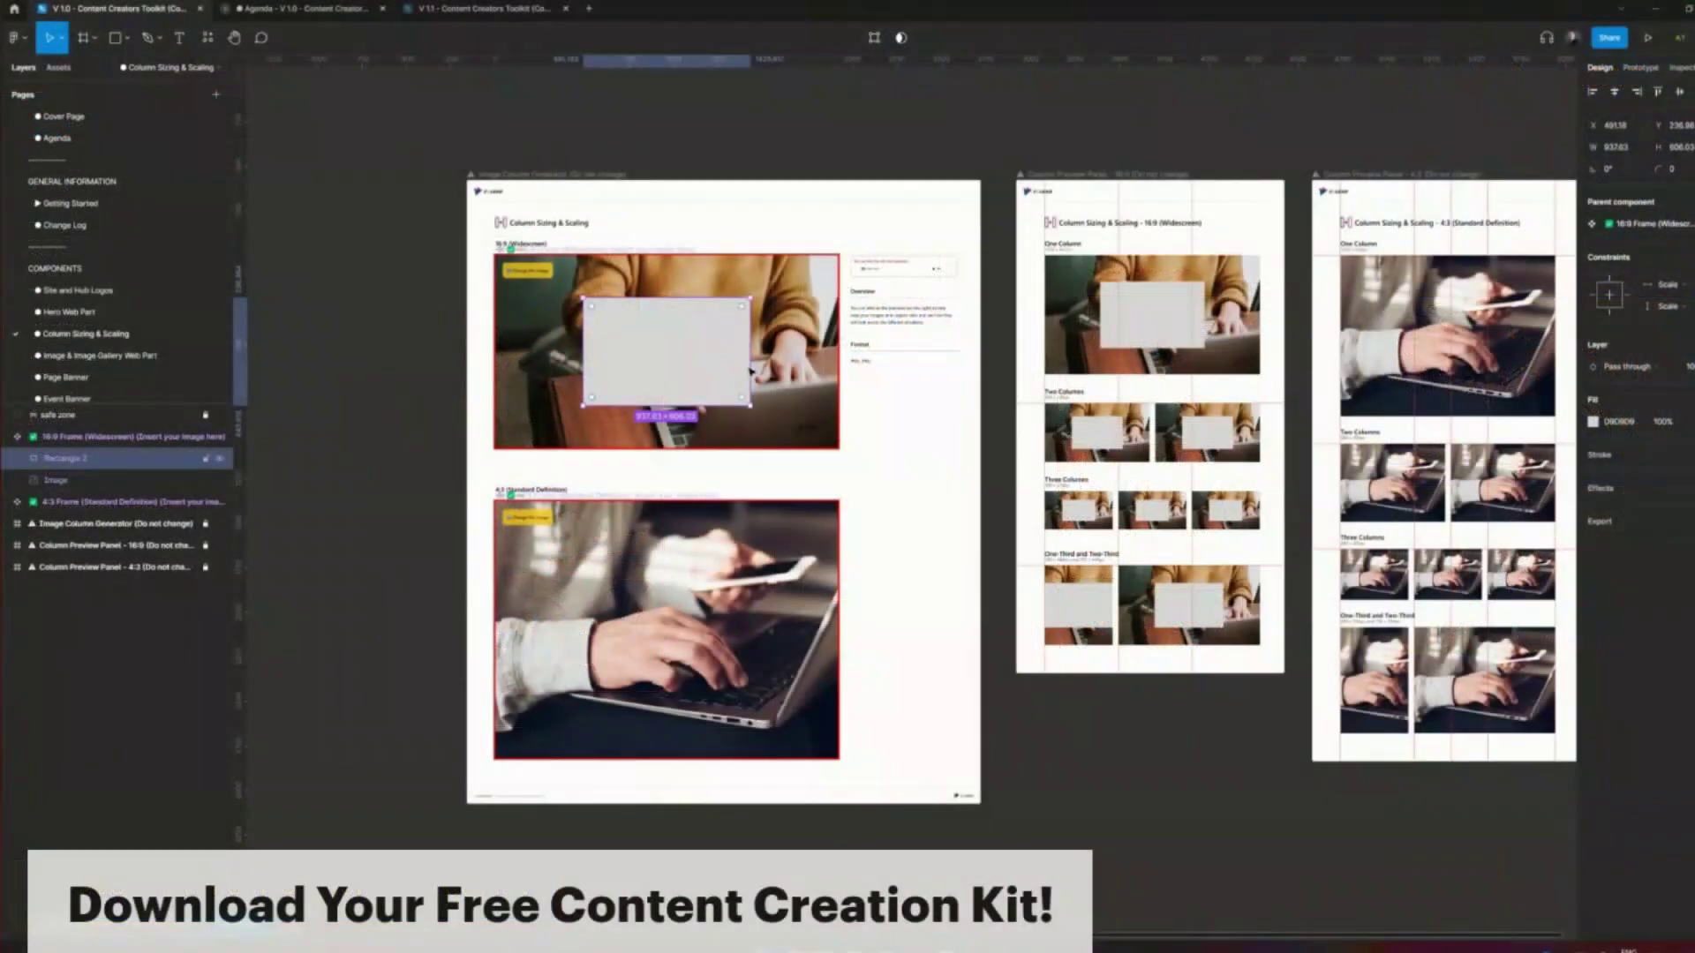
left_click_drag(751, 369, 689, 361)
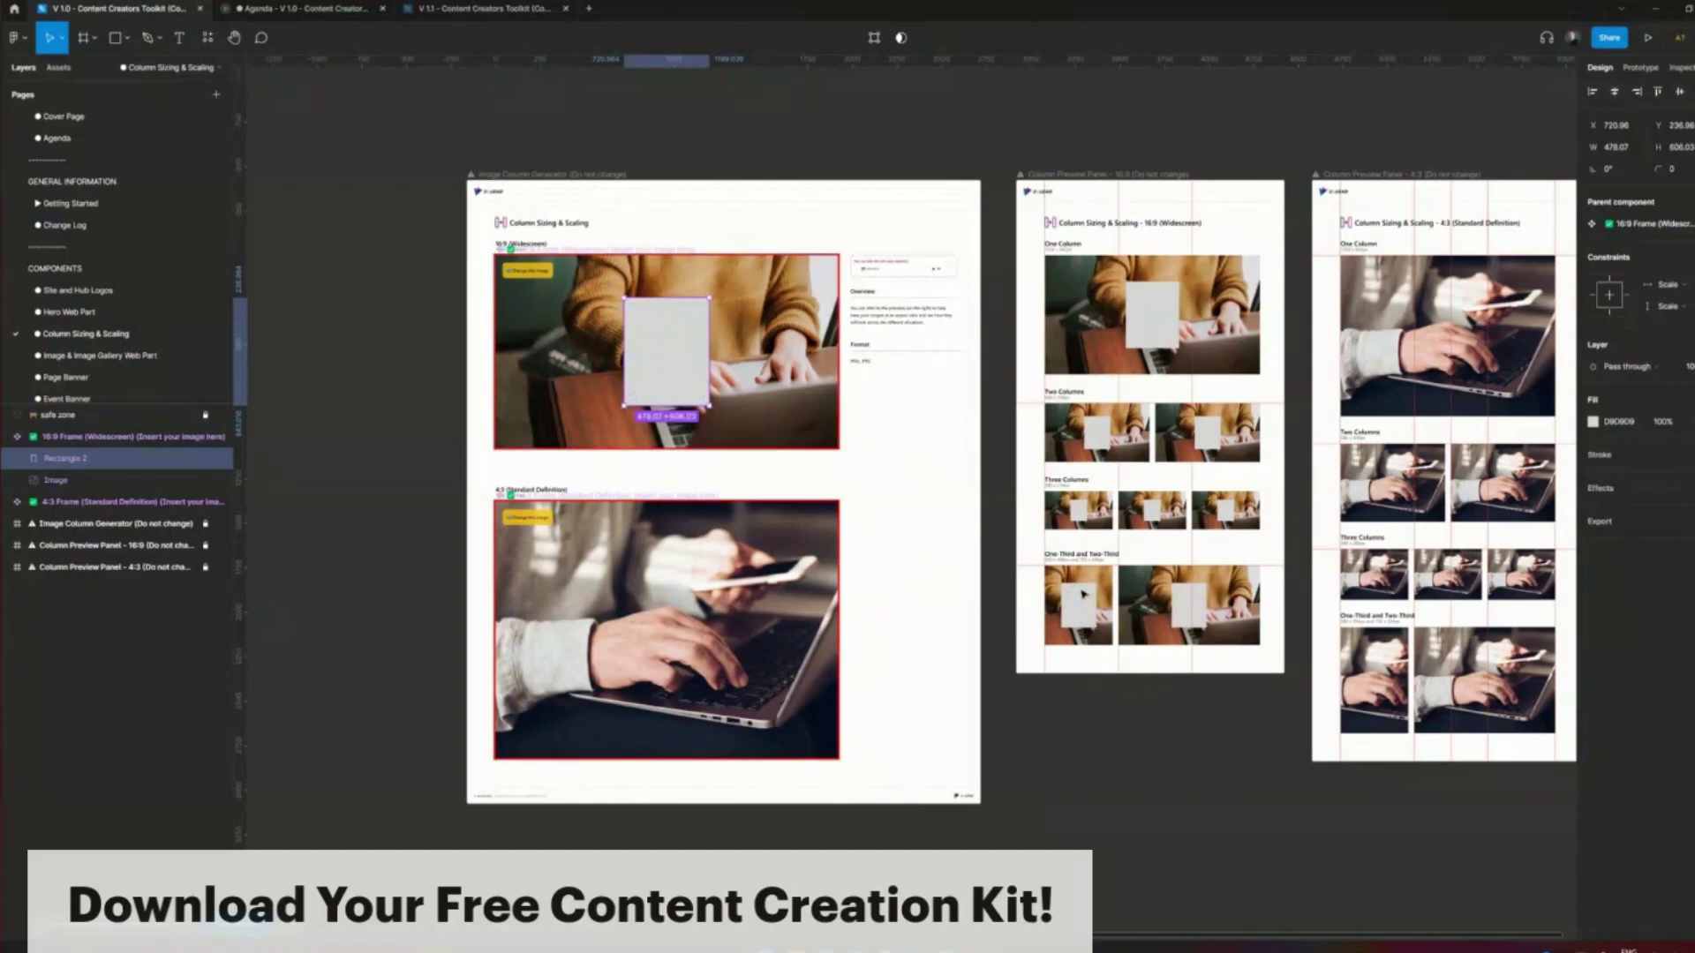
mouse_move(653, 350)
left_mouse_down()
mouse_move(764, 351)
mouse_move(582, 363)
mouse_move(704, 366)
mouse_move(675, 367)
mouse_move(675, 394)
mouse_move(729, 349)
mouse_move(736, 363)
mouse_move(633, 349)
left_mouse_up()
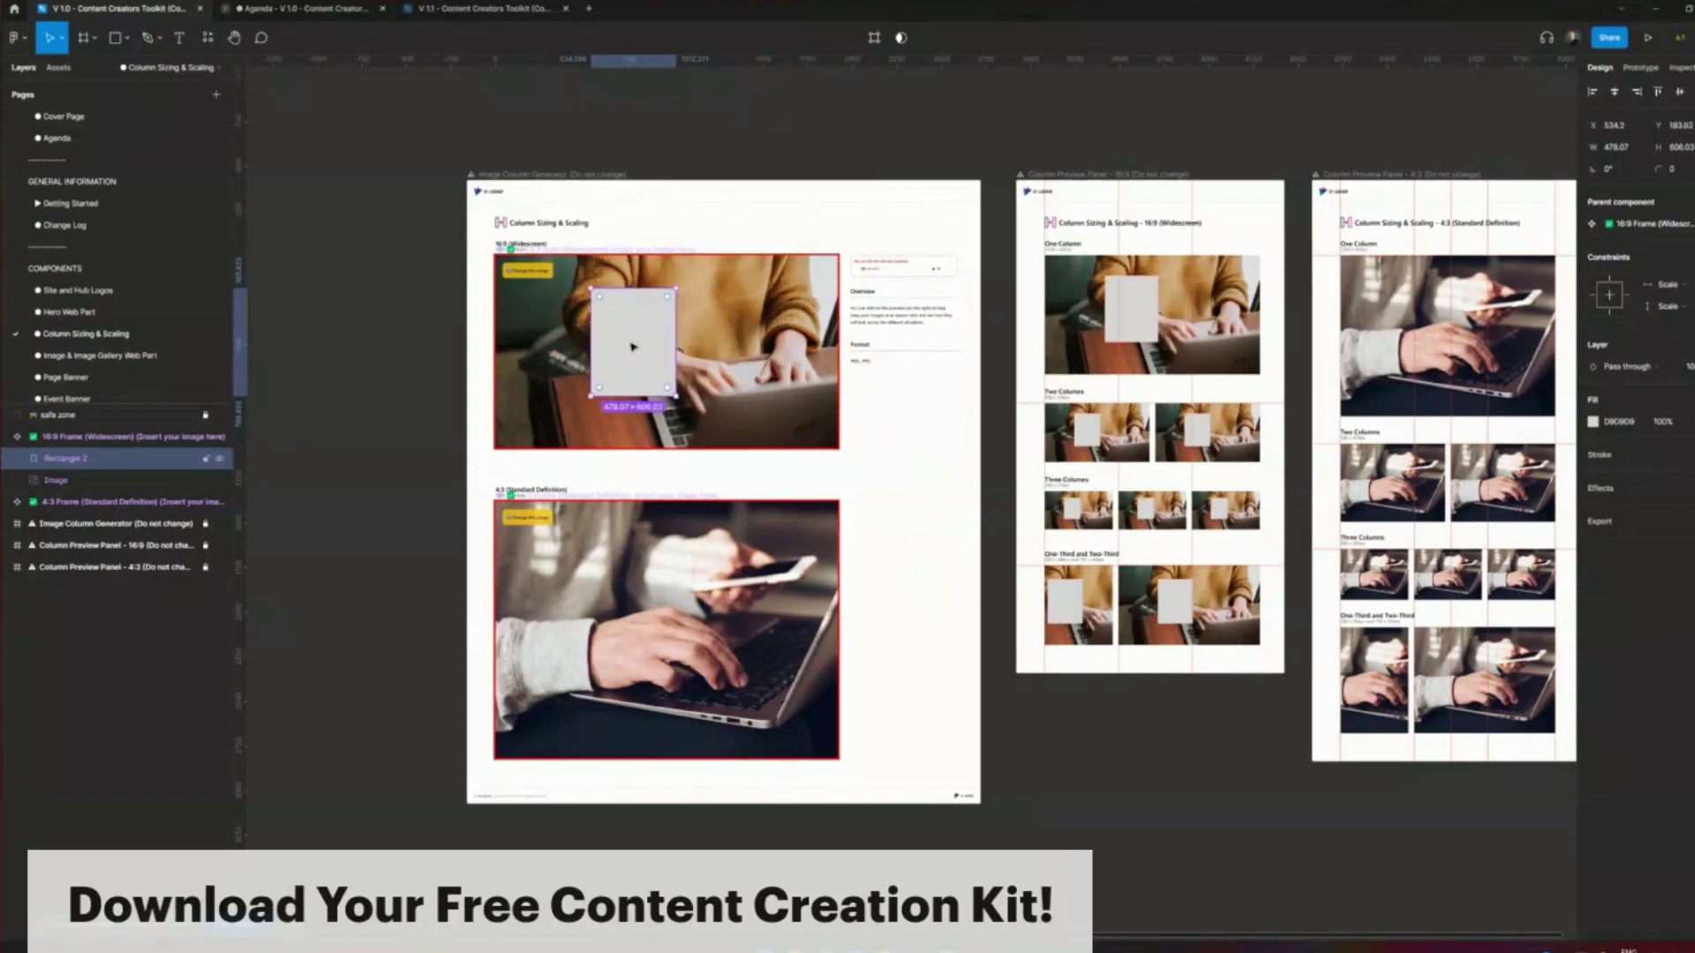
key("Delete")
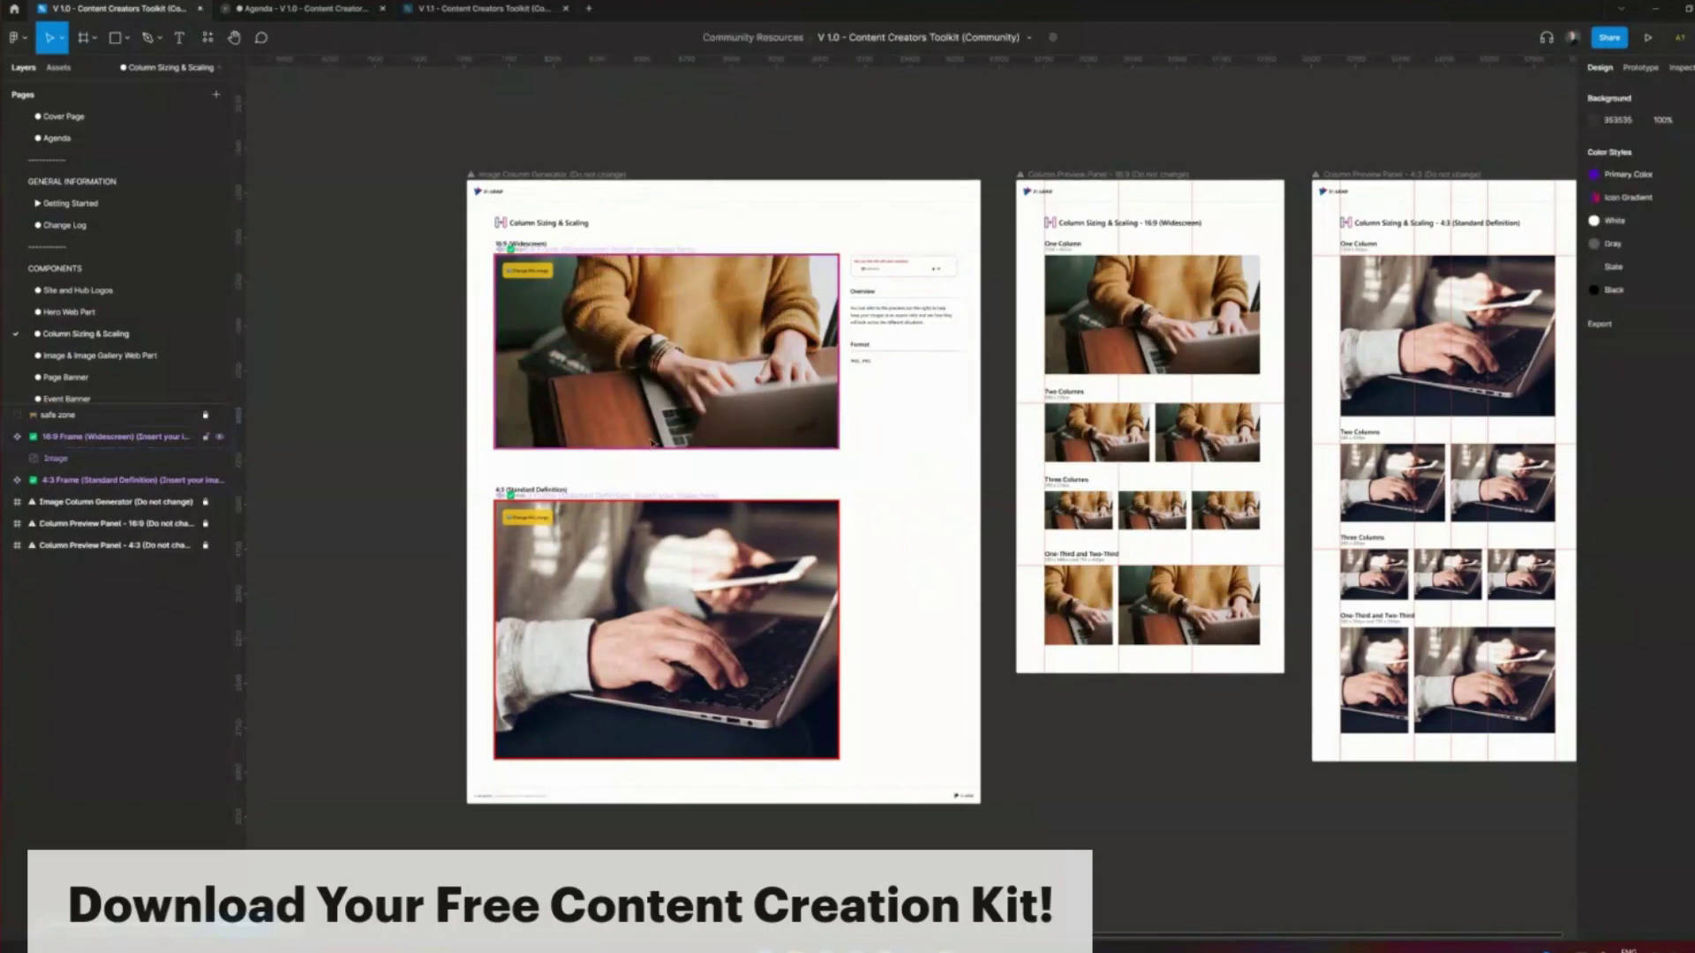
Step: Select the 16:9 Frame (Widescreen) component and repeatedly toggle the visibility of its Image layer
scroll(995, 609, "right", 2)
scroll(964, 648, "right", 1)
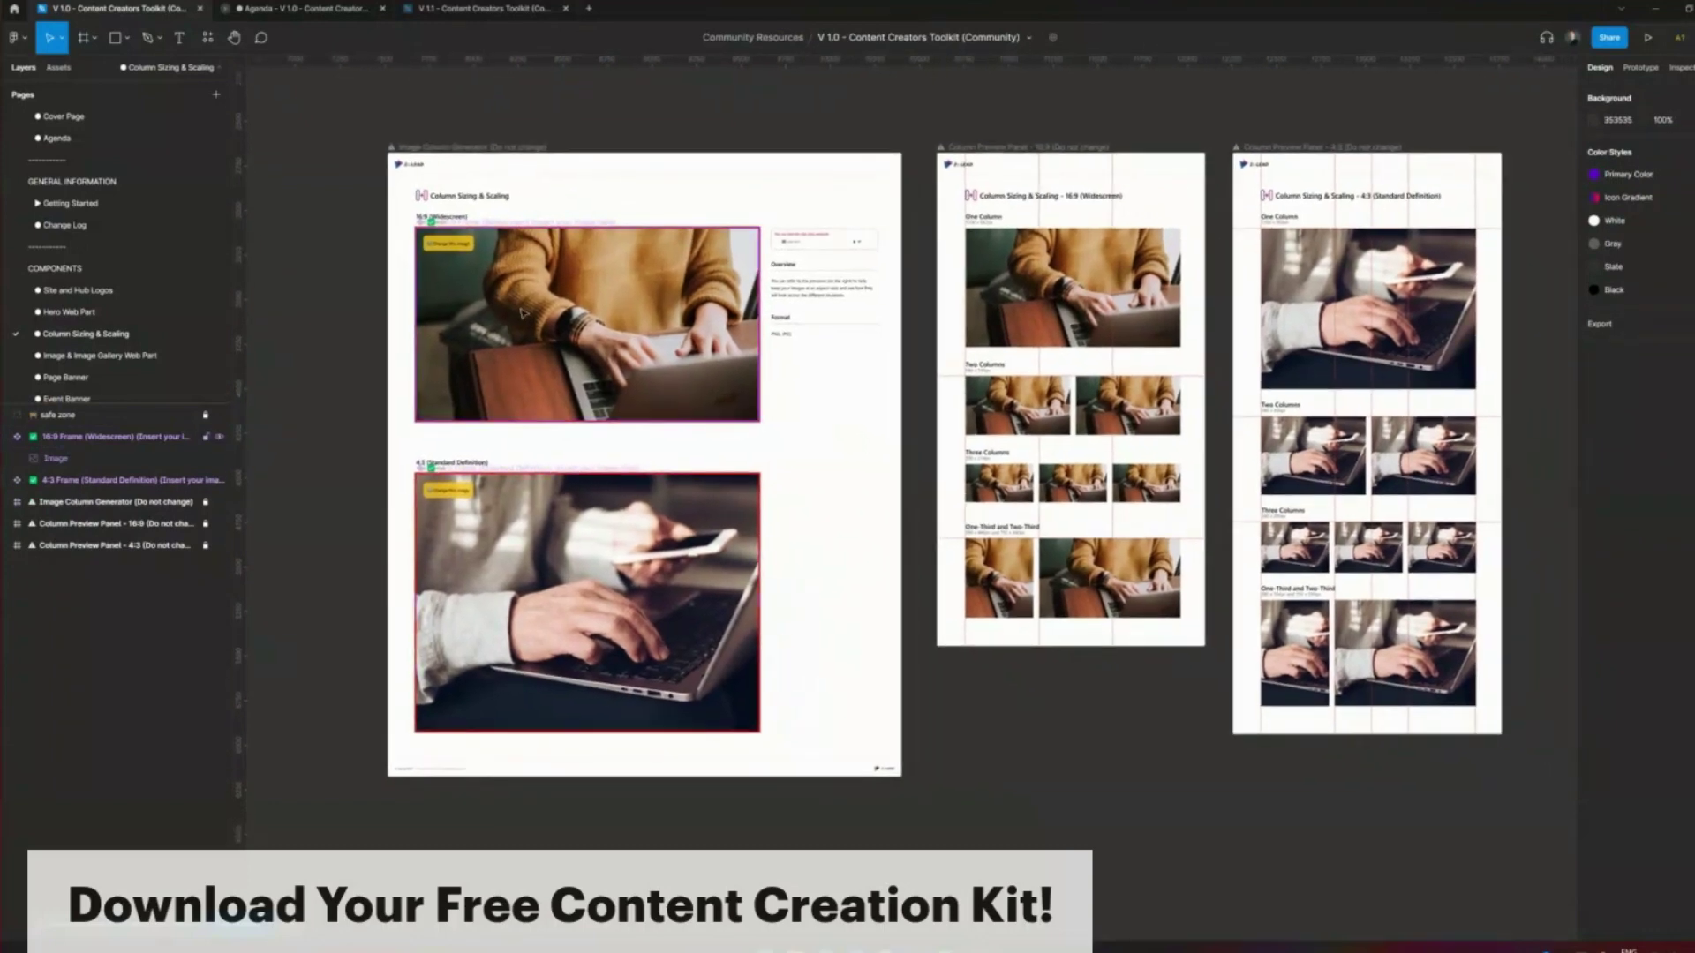
left_click(485, 256)
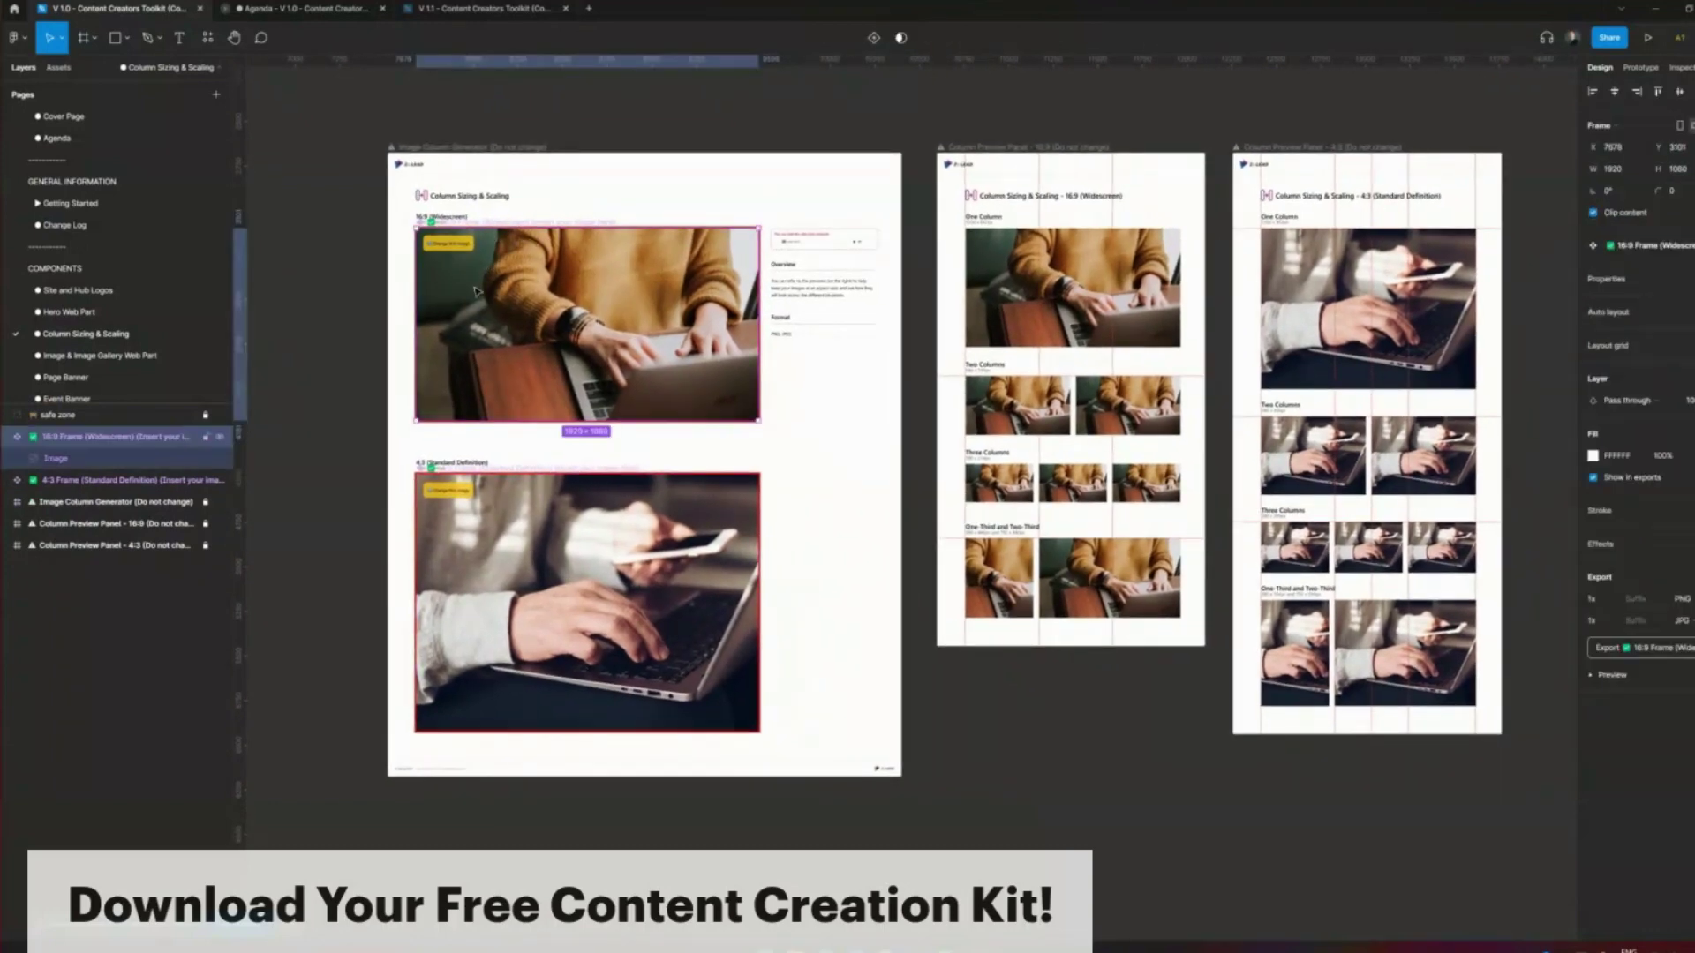
scroll(474, 291, "up", 5)
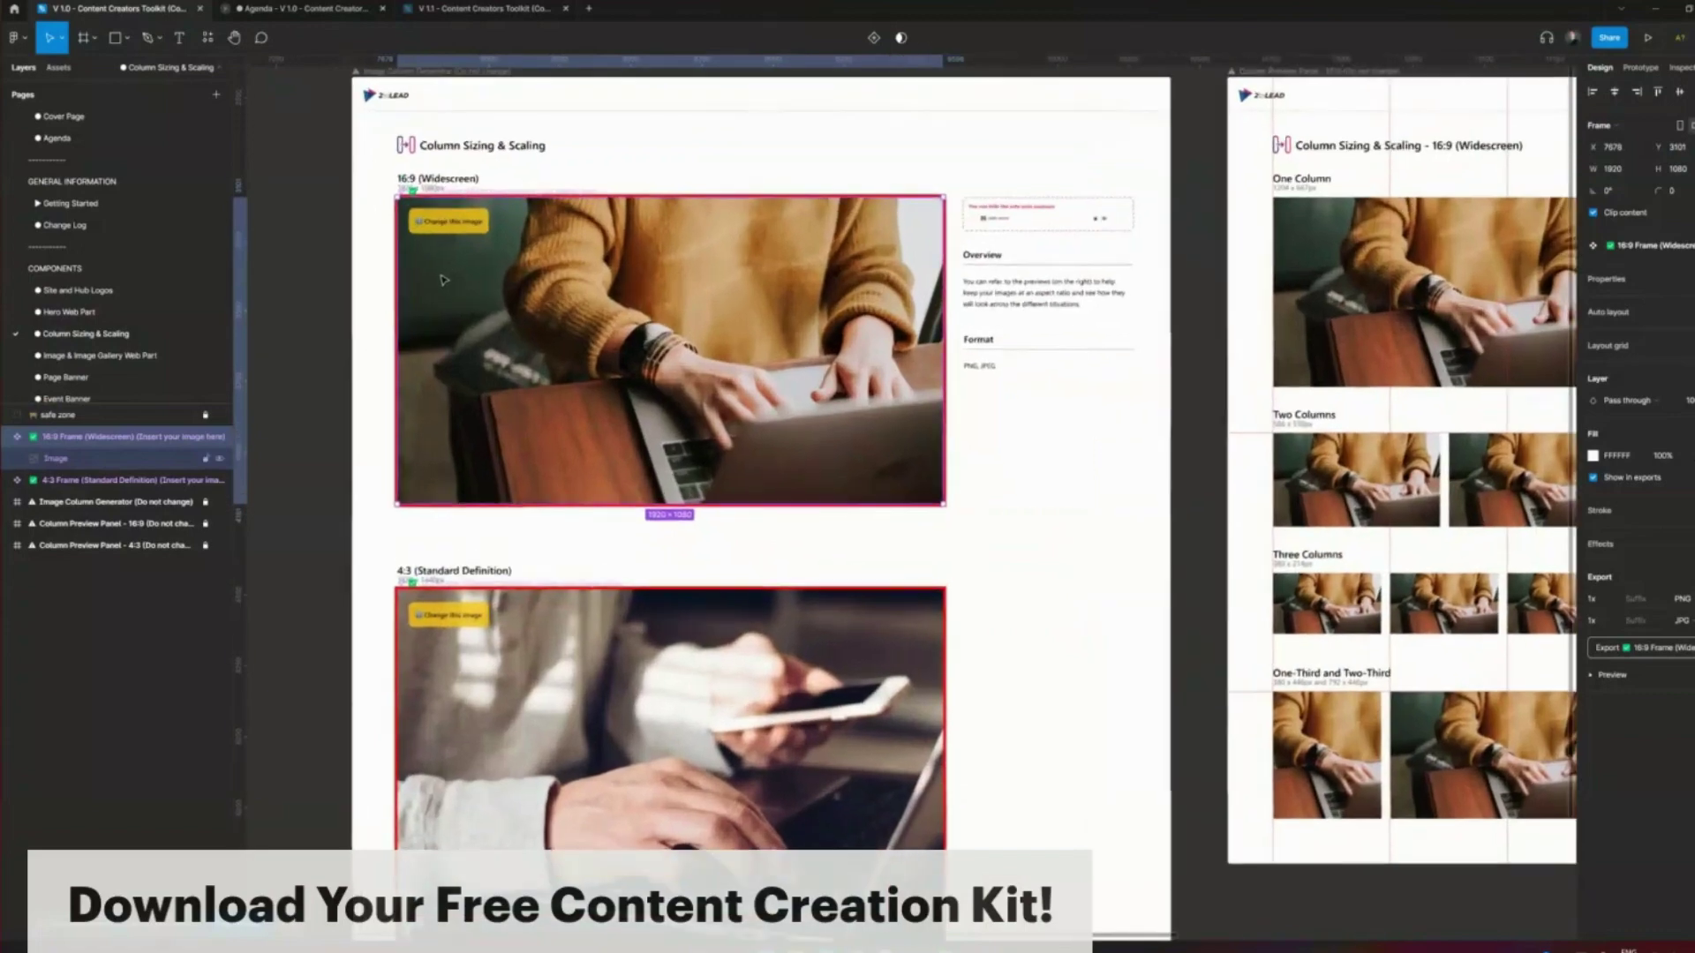
scroll(437, 275, "up", 2)
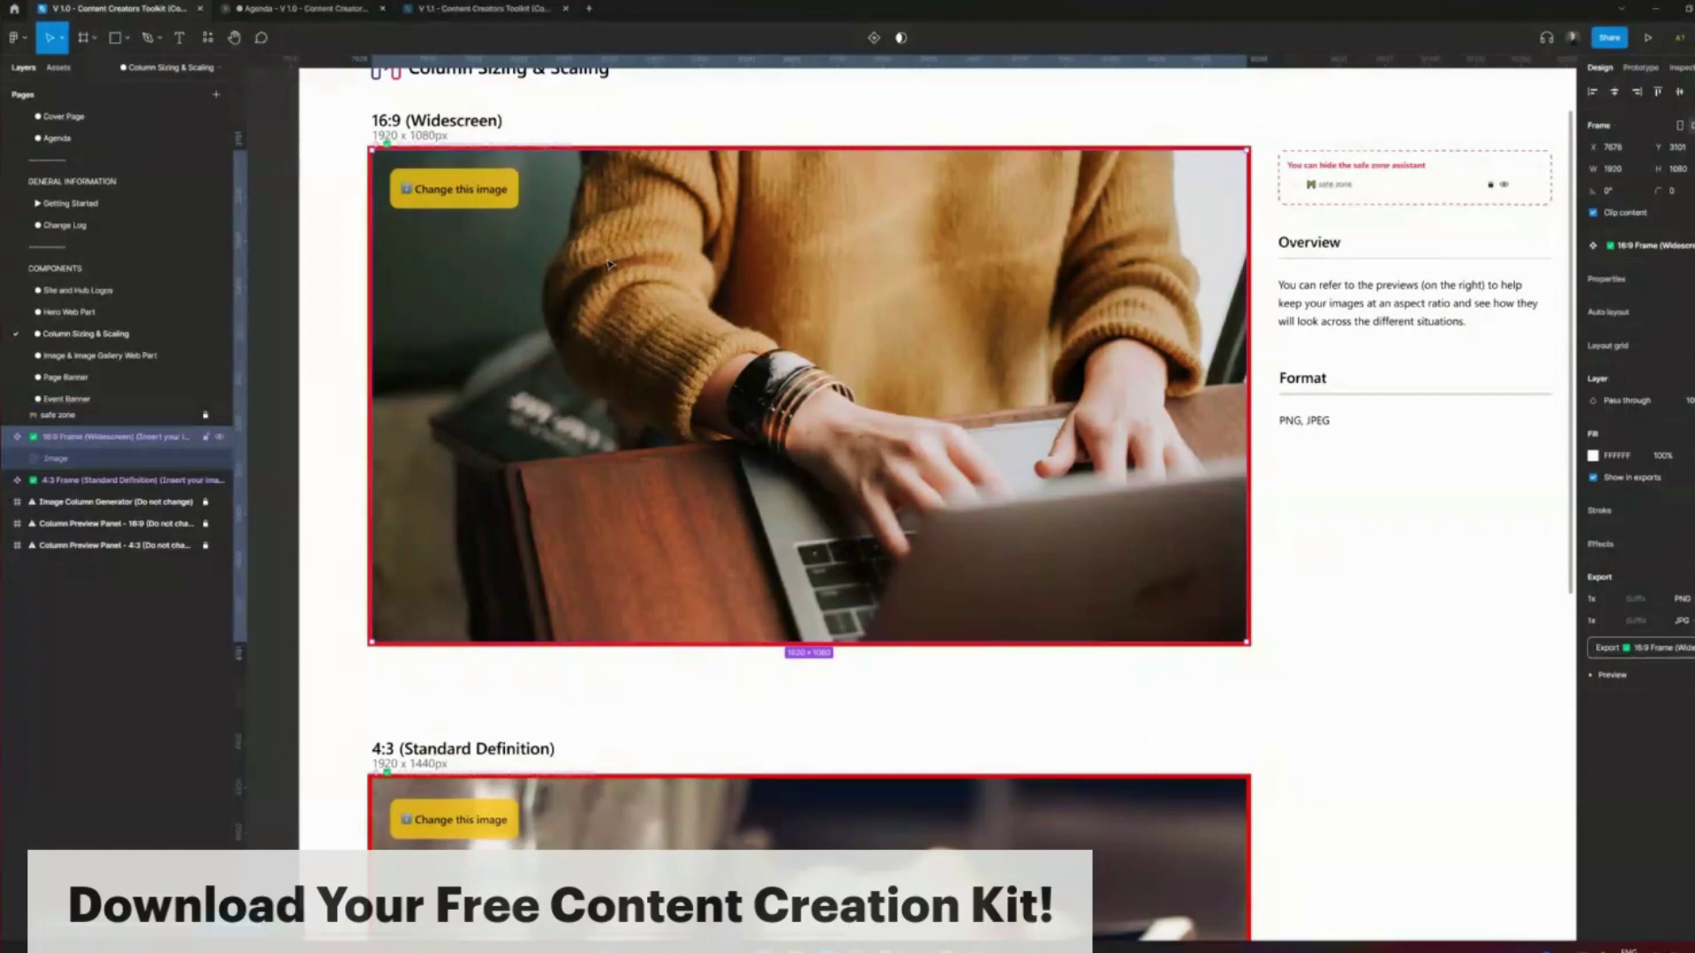
left_click(211, 459)
left_click(220, 460)
left_click(220, 460)
left_click(219, 460)
left_click(220, 460)
left_click(220, 460)
left_click(220, 460)
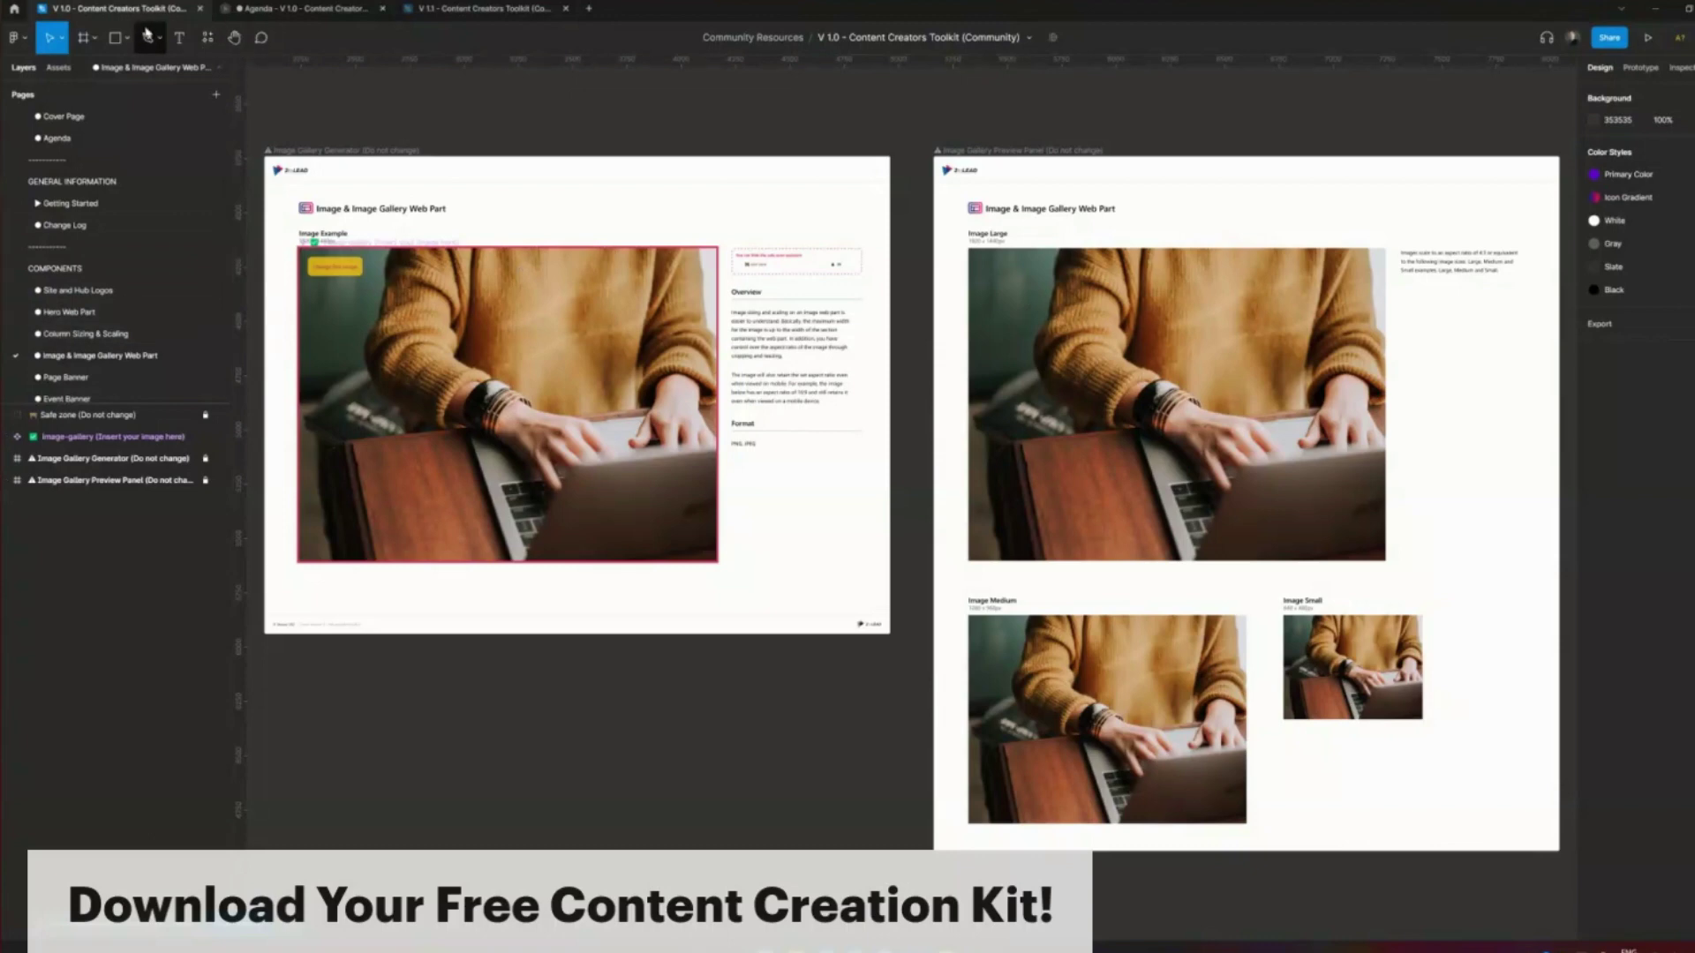
Step: Draw a test rectangle about 766 × 629 over the Image Example of the Image & Image Gallery Web Part generator and delete it
left_click(118, 39)
left_click_drag(438, 309, 604, 446)
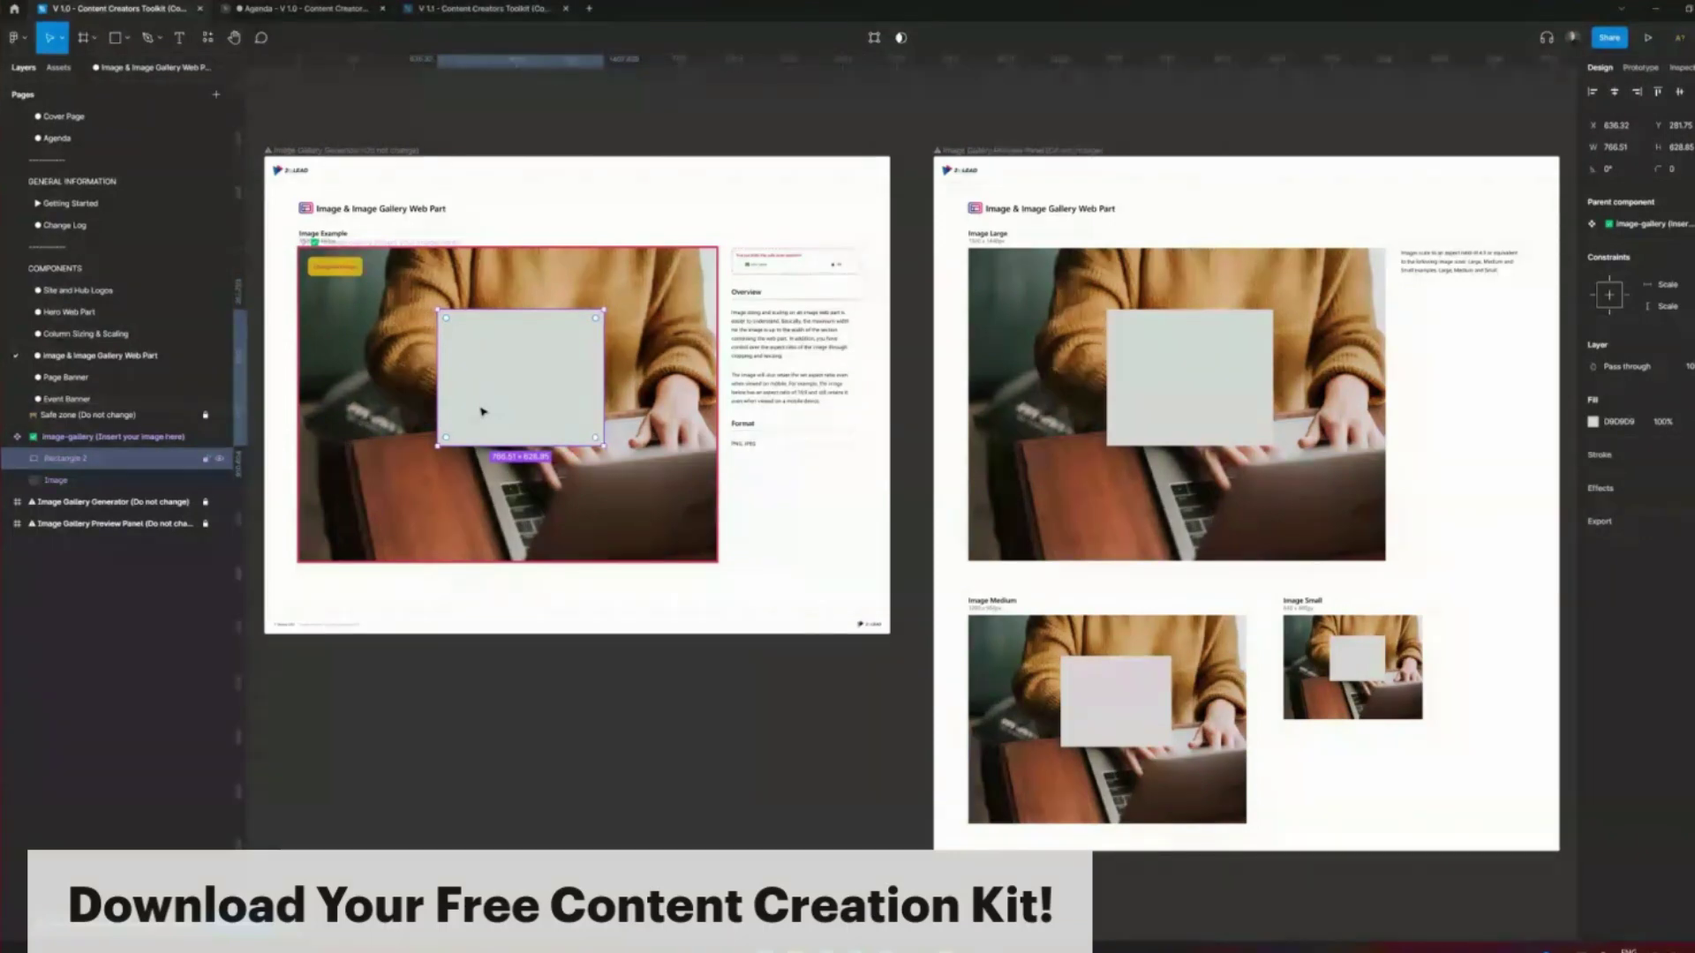
key("Delete")
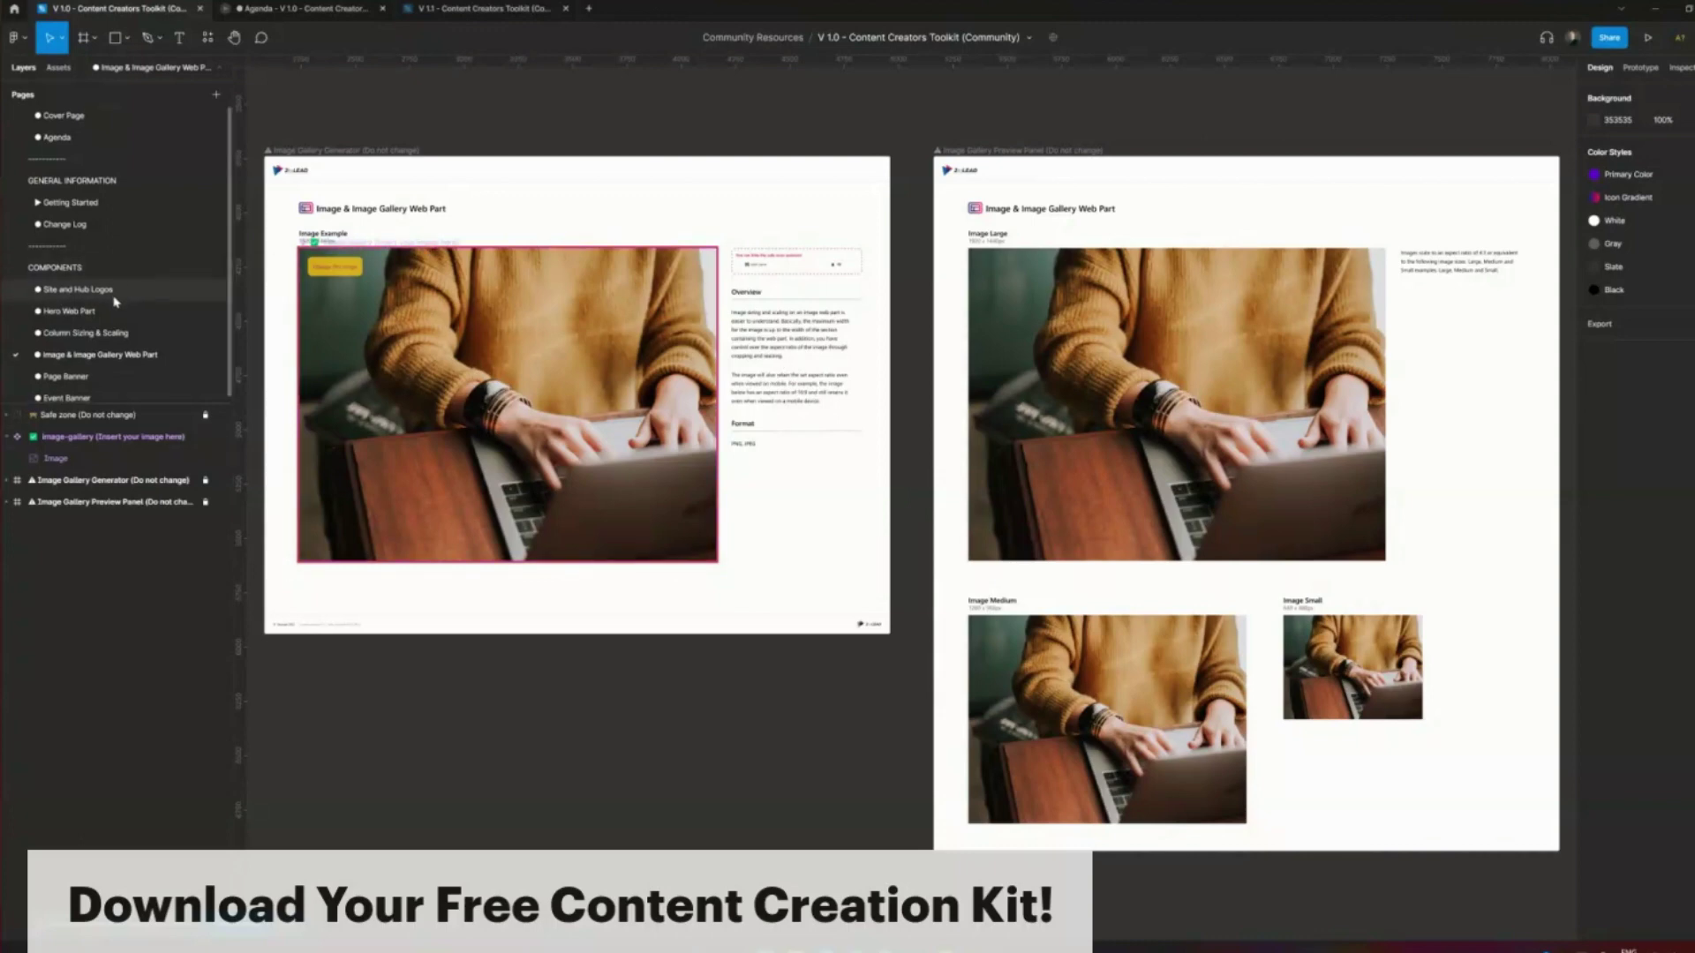
Step: Open the toolkit's Page Banner page and the Event Banner page to view their generators and previews
scroll(51, 377, "down", 1)
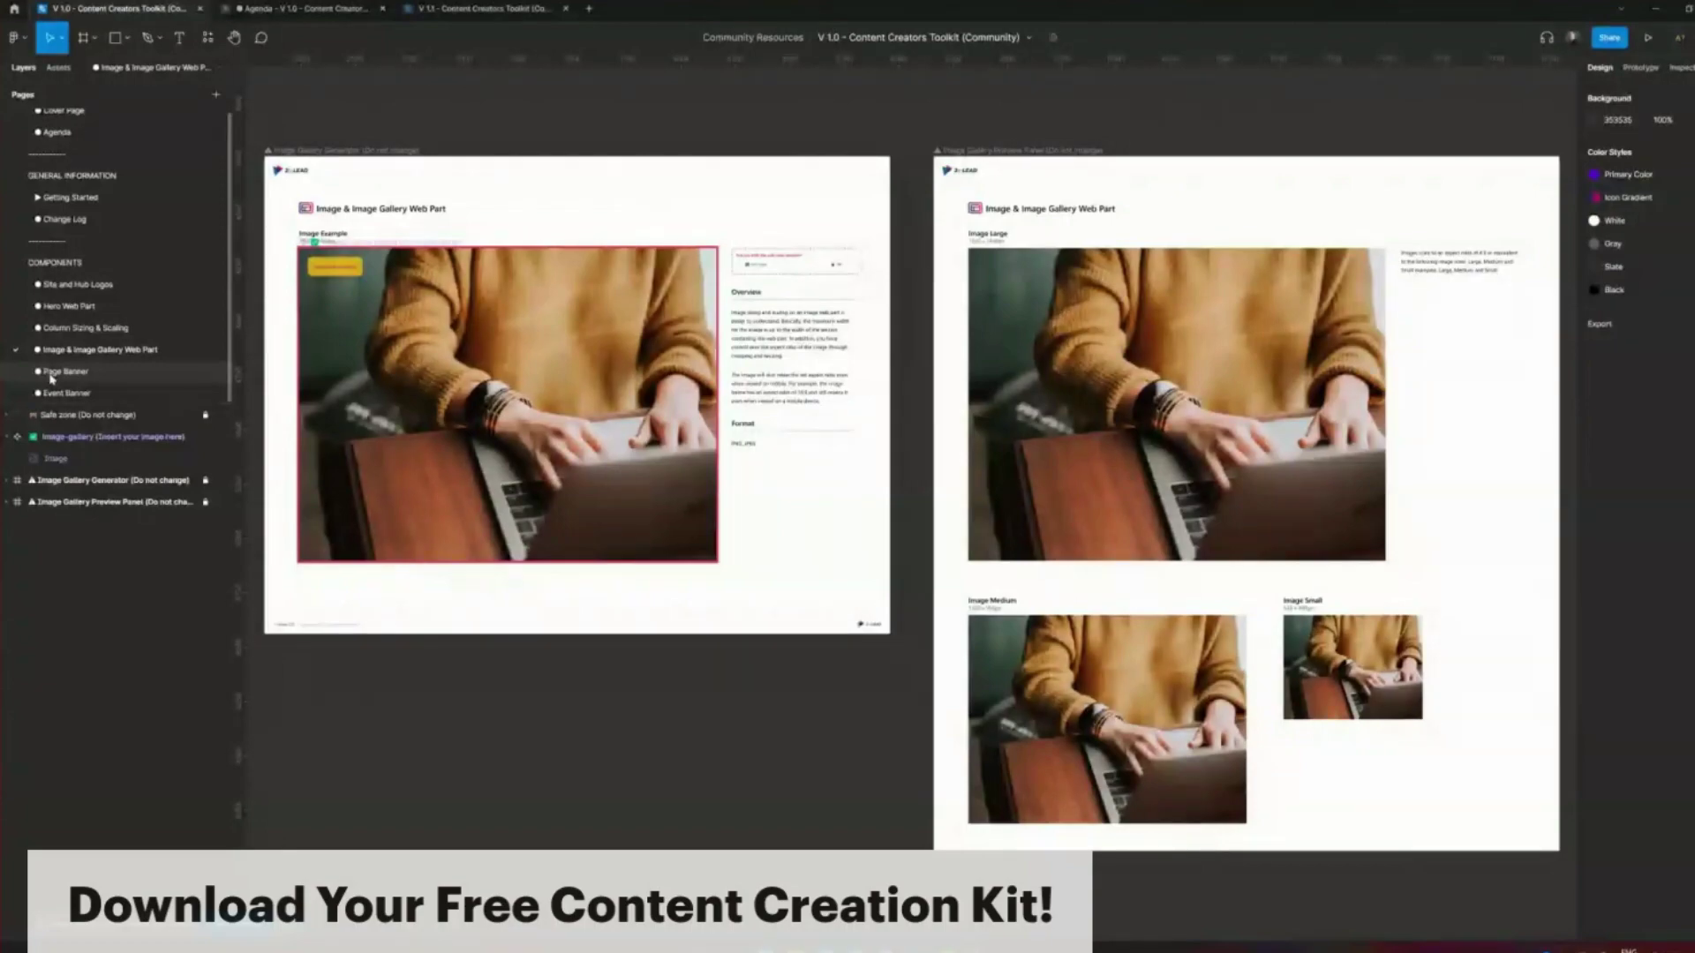
left_click(50, 374)
left_click(69, 394)
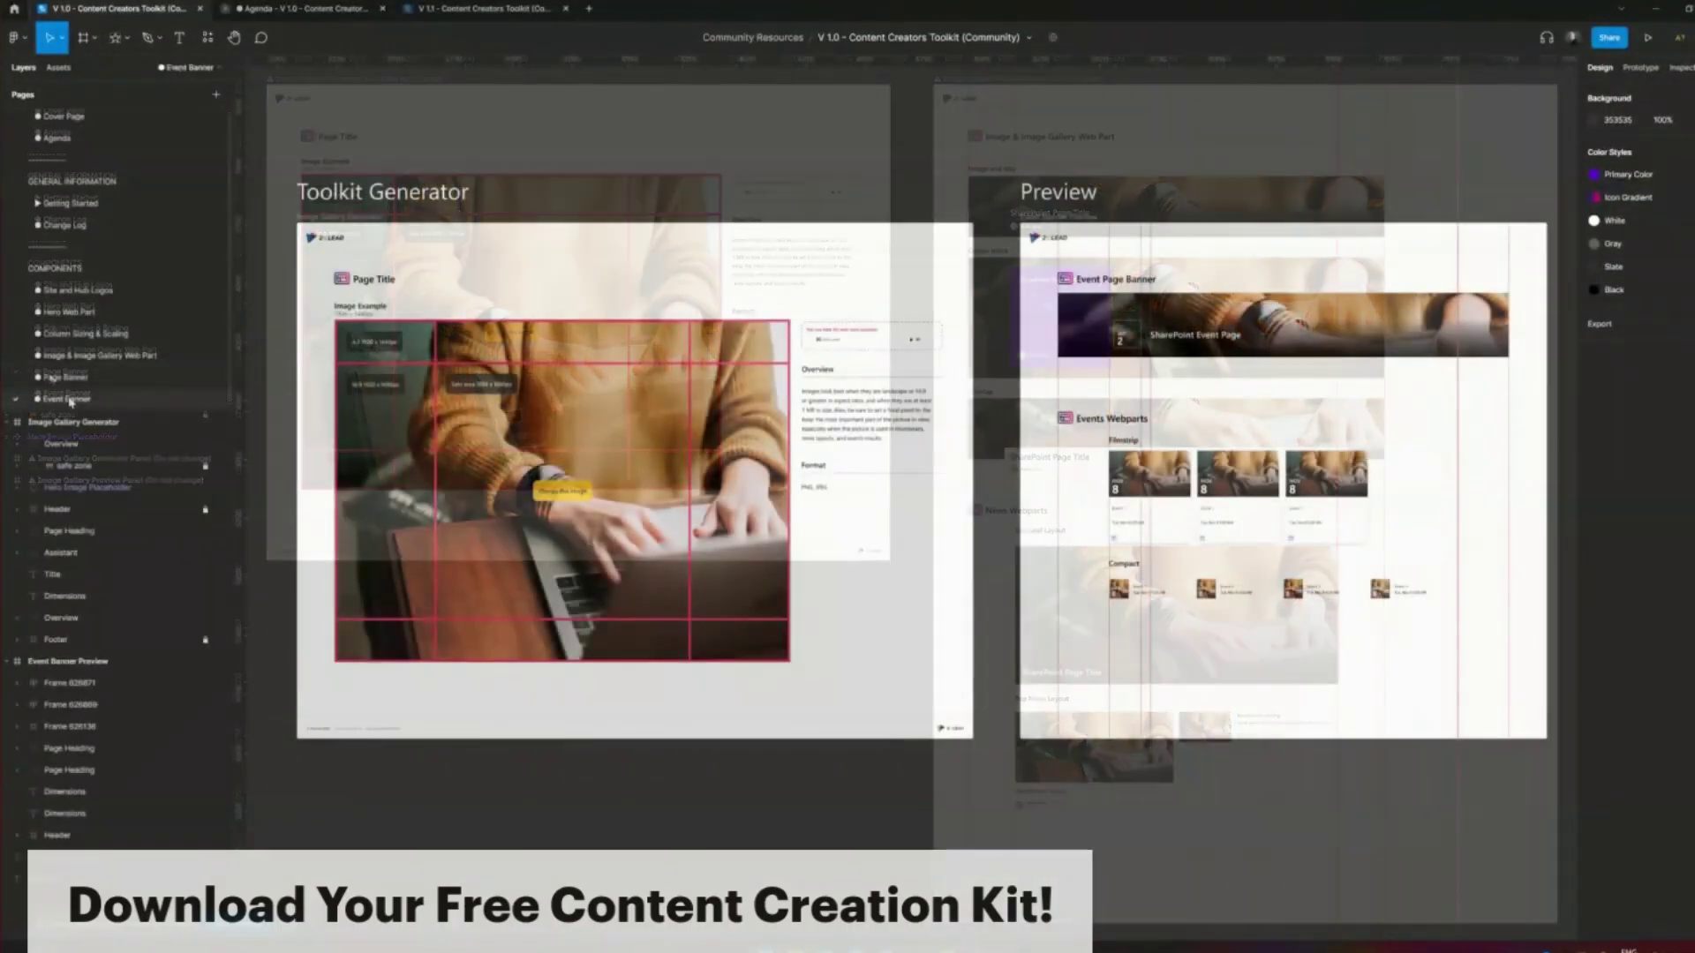